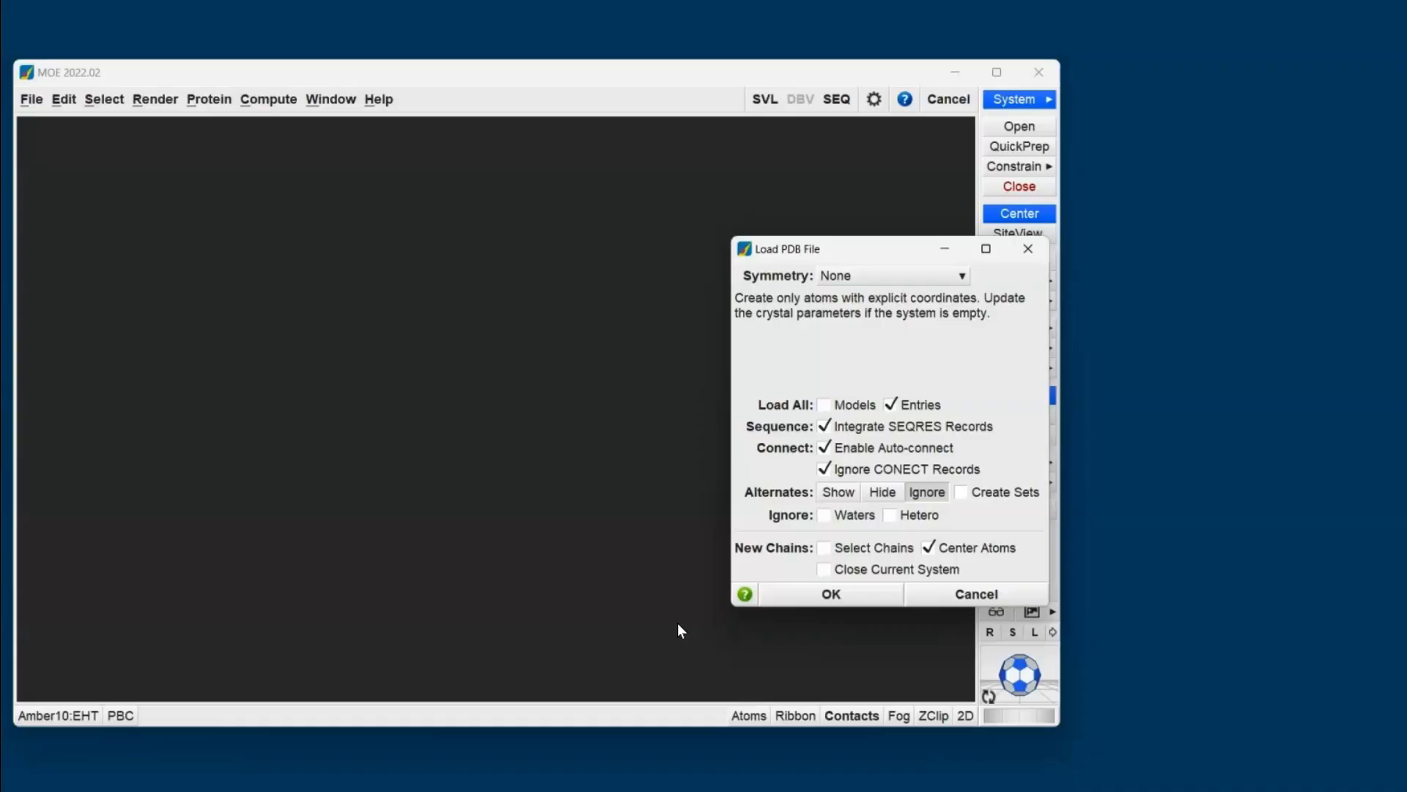
- Load the PDB file with Biomolecule Assembly symmetry, using the 1 - 2 chain assembly
left_click(865, 275)
left_click(889, 338)
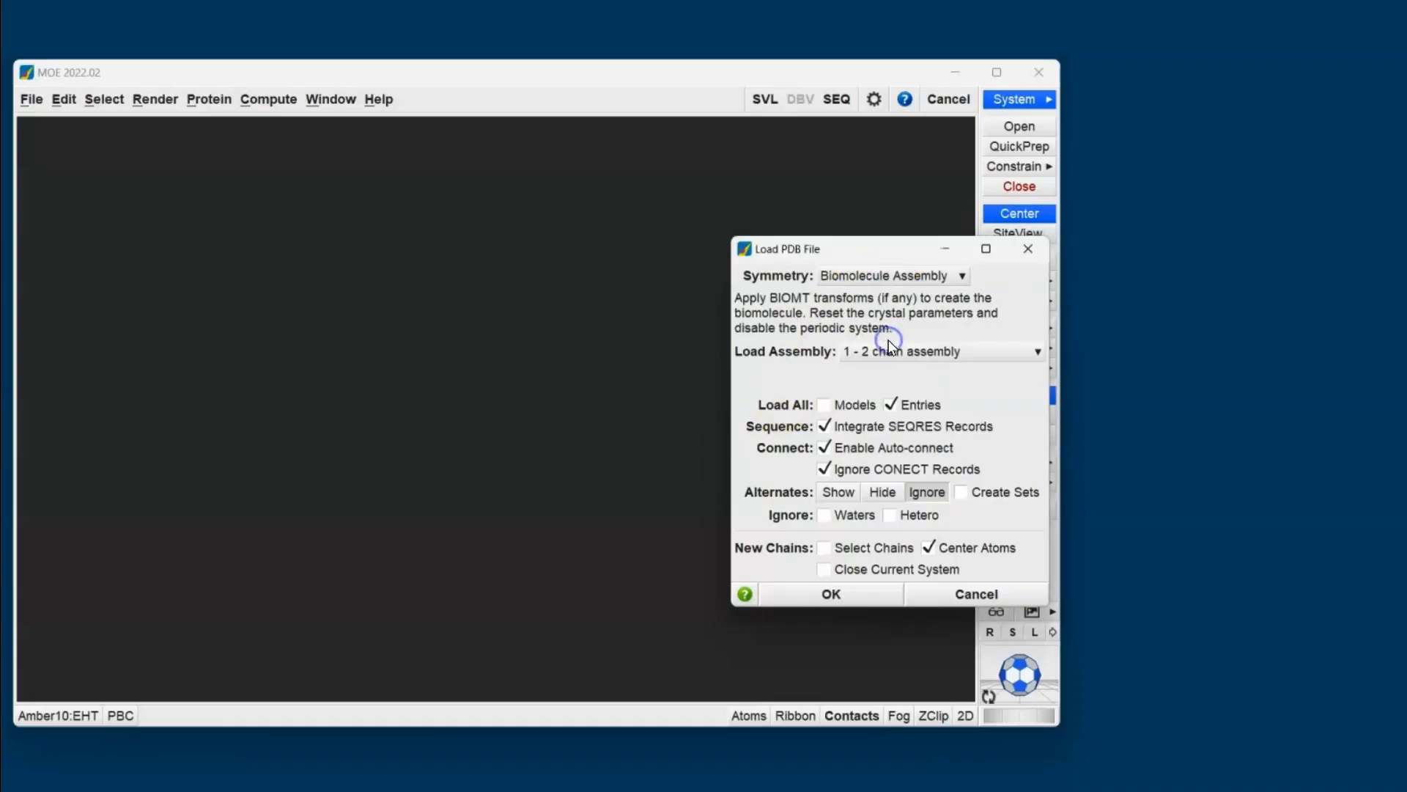
left_click(848, 594)
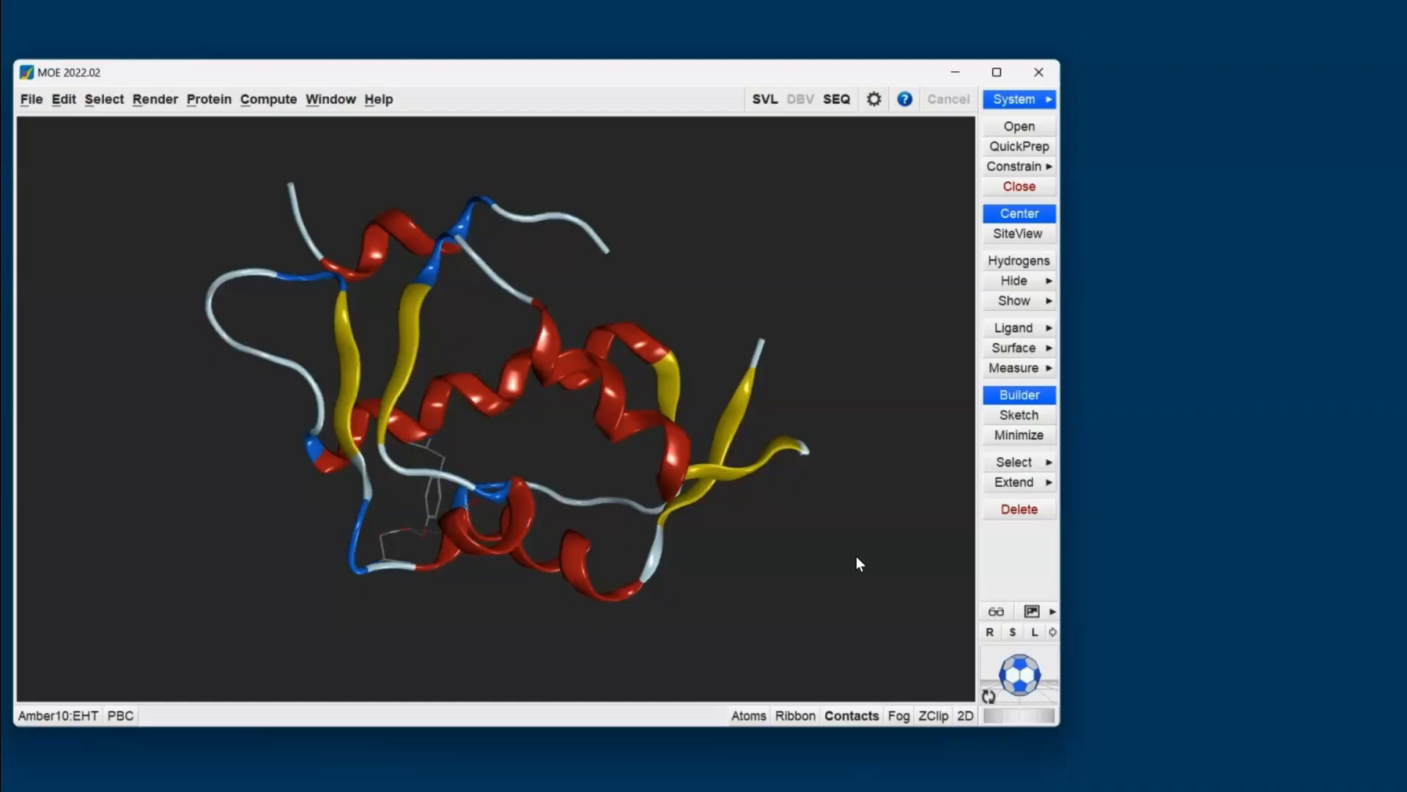
- Open the System Manager for the 3DAC structure and dock it inside the main window
left_click(1015, 99)
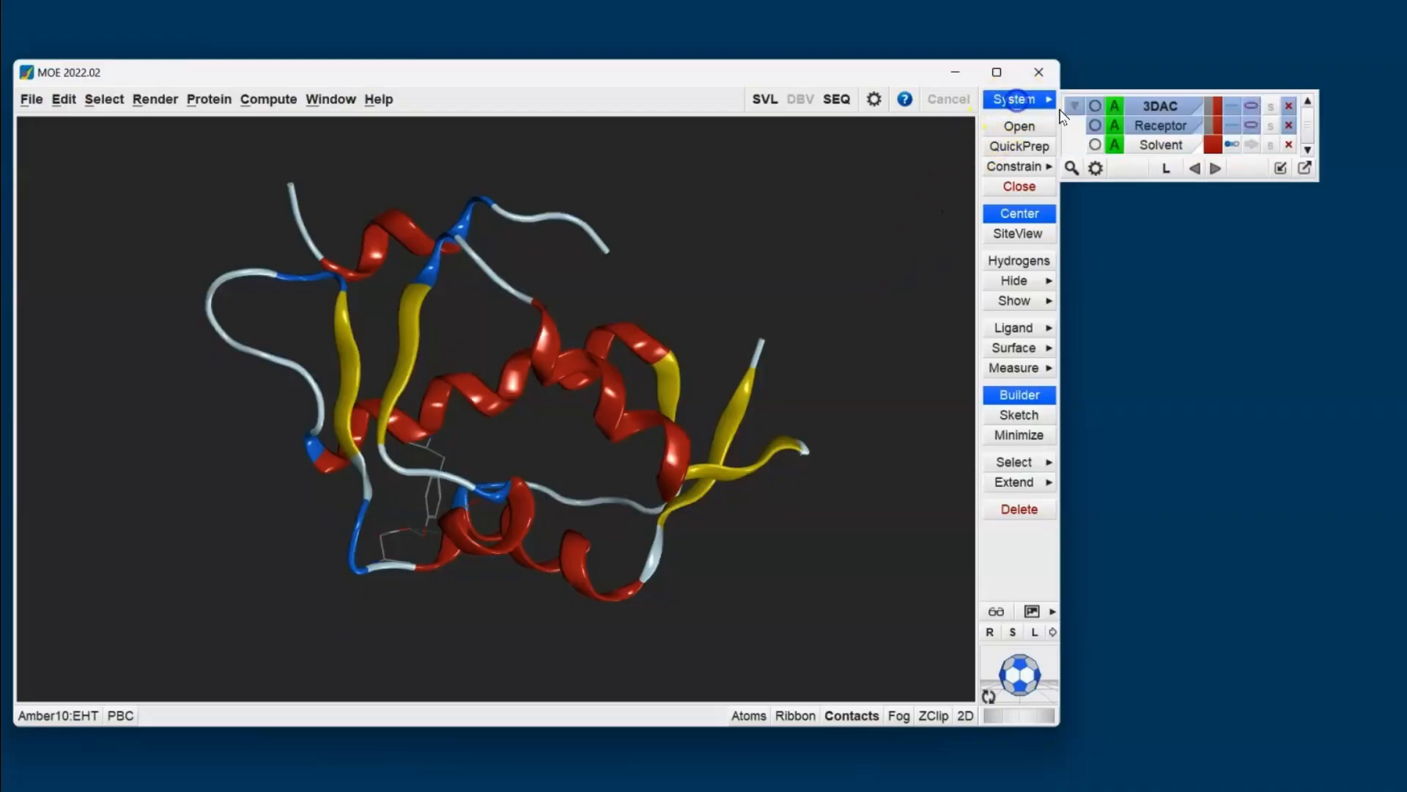
left_click(1279, 169)
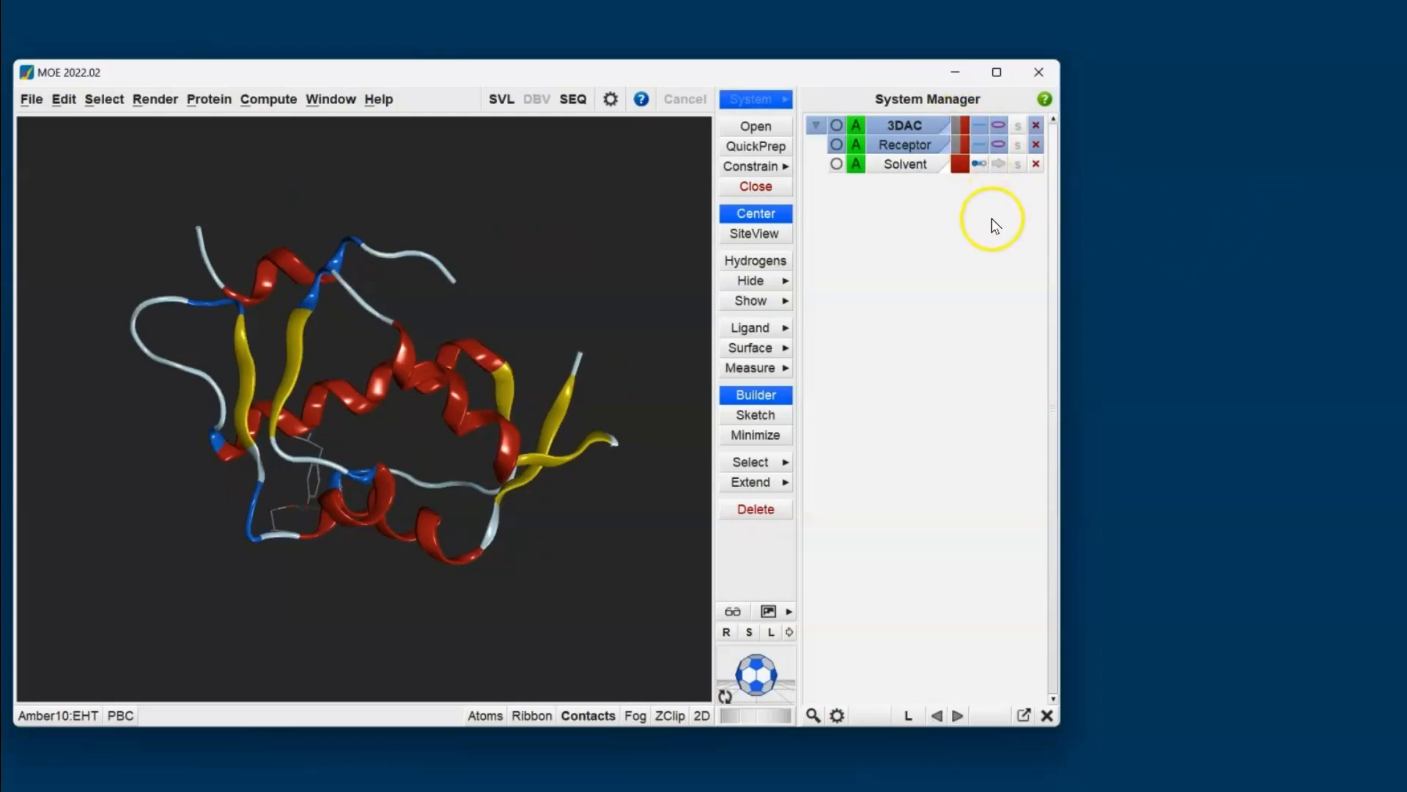
double_click(912, 149)
double_click(912, 149)
left_click(838, 147)
left_click(838, 147)
- Run QuickPrep on the structure with the fixing of atoms farther than 8 angstroms from ligands turned off
left_click(762, 147)
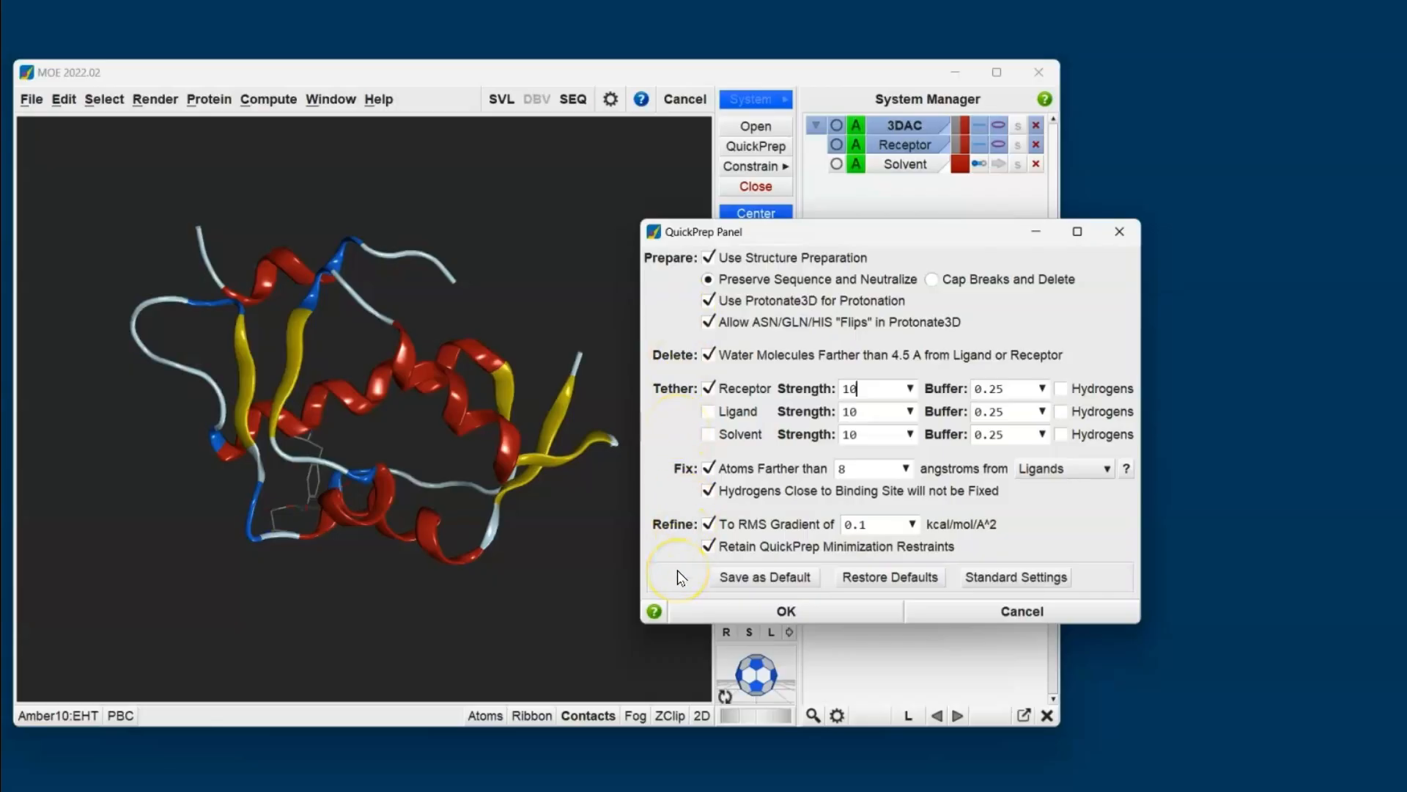
left_click(709, 469)
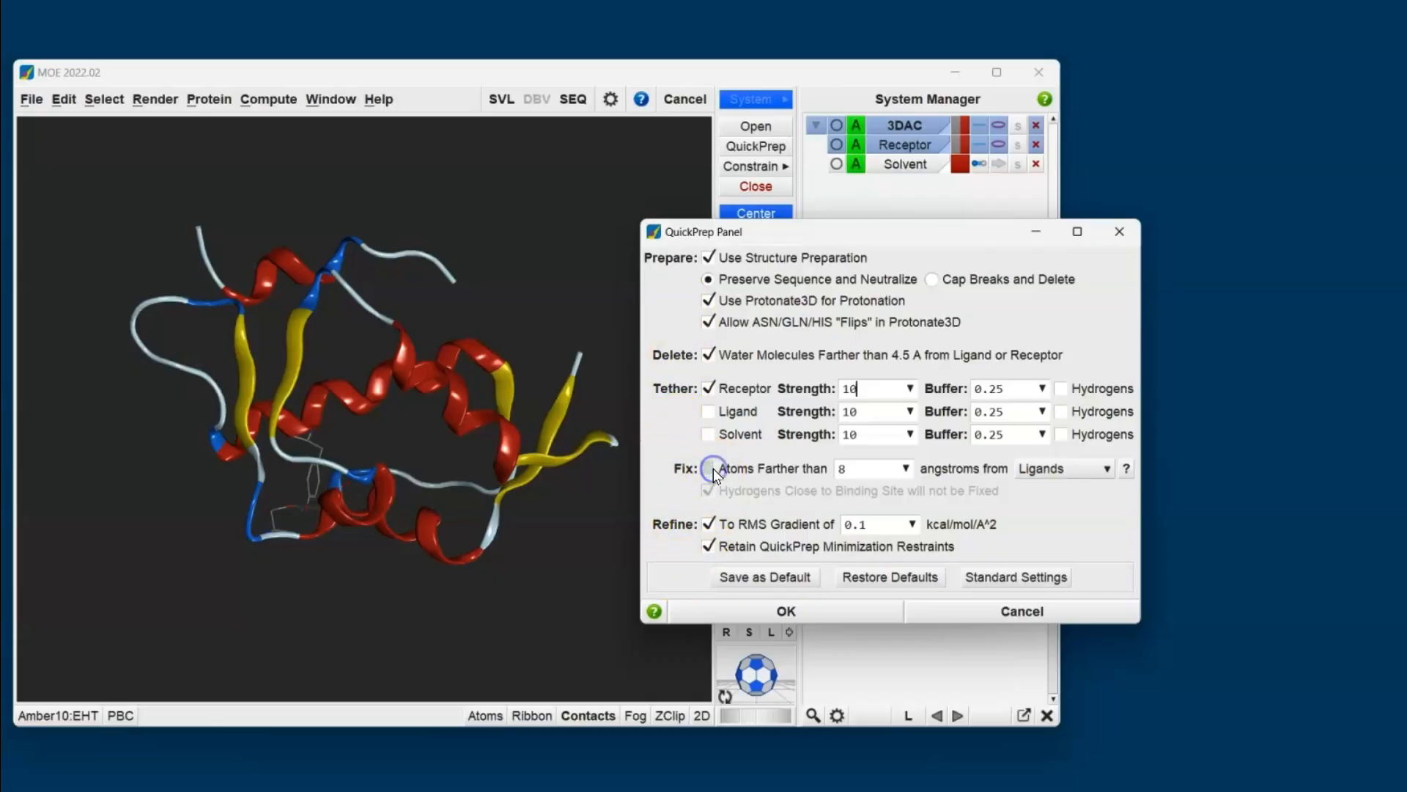
left_click(772, 618)
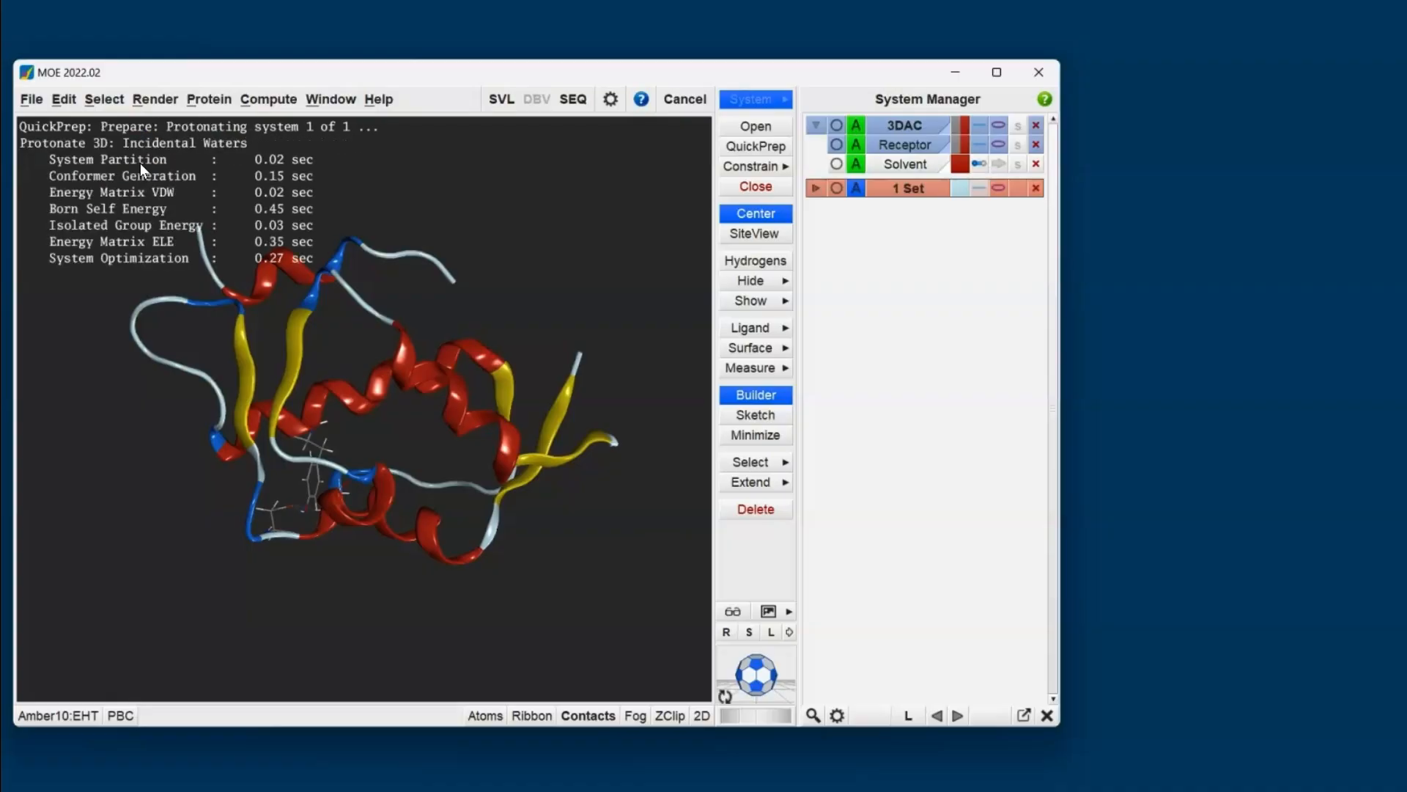
left_click(745, 148)
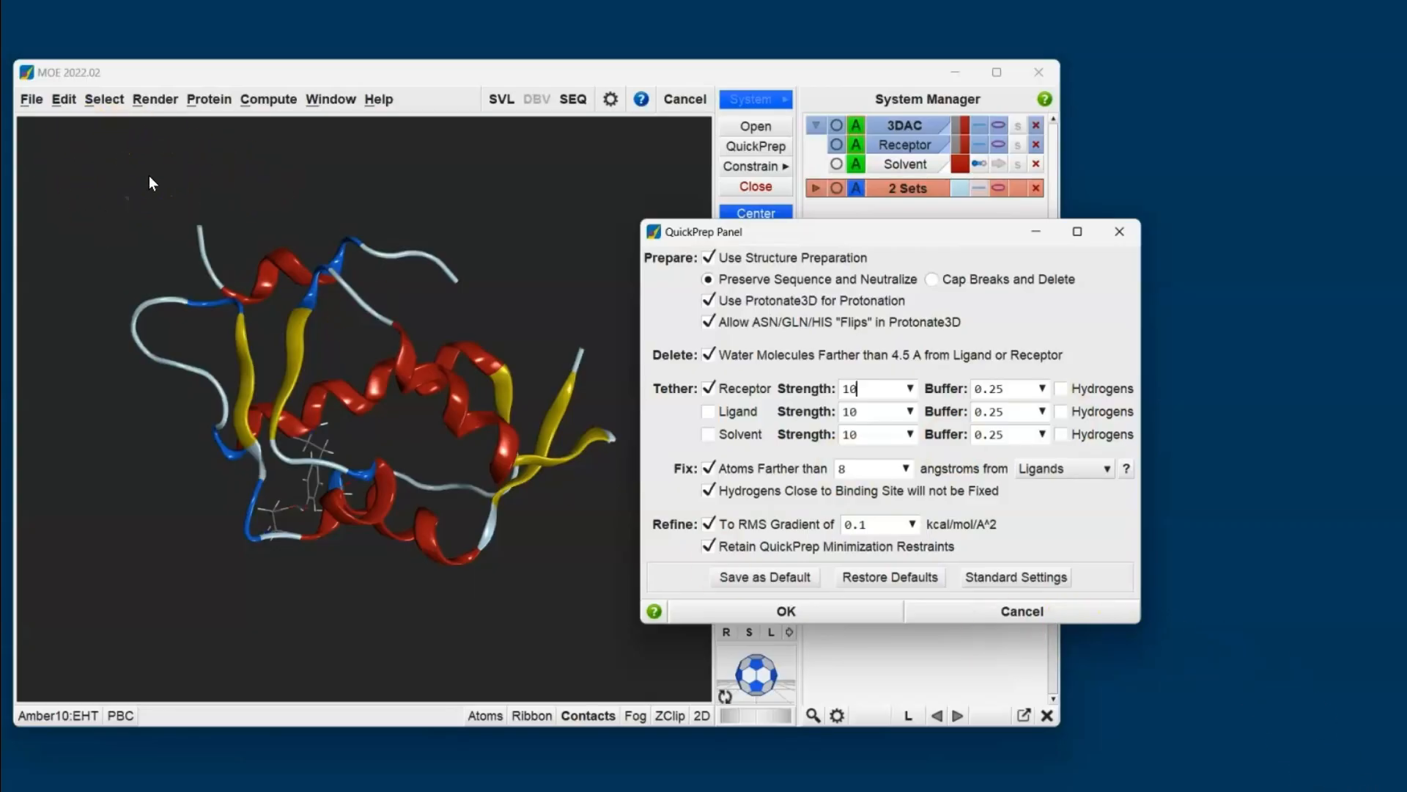
left_click(988, 611)
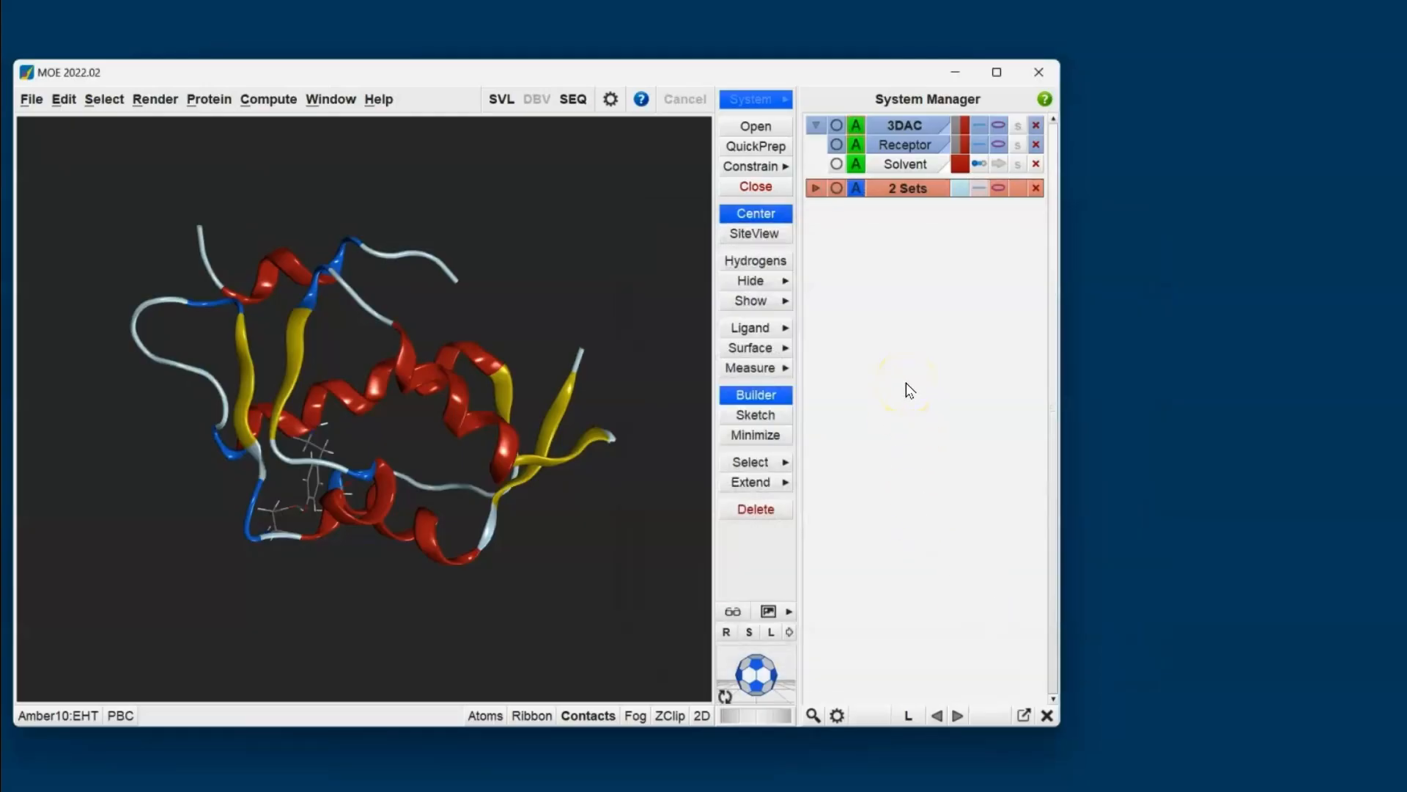
- Switch the System Manager to the Extended view and designate the short second receptor chain as the ligand
left_click(837, 714)
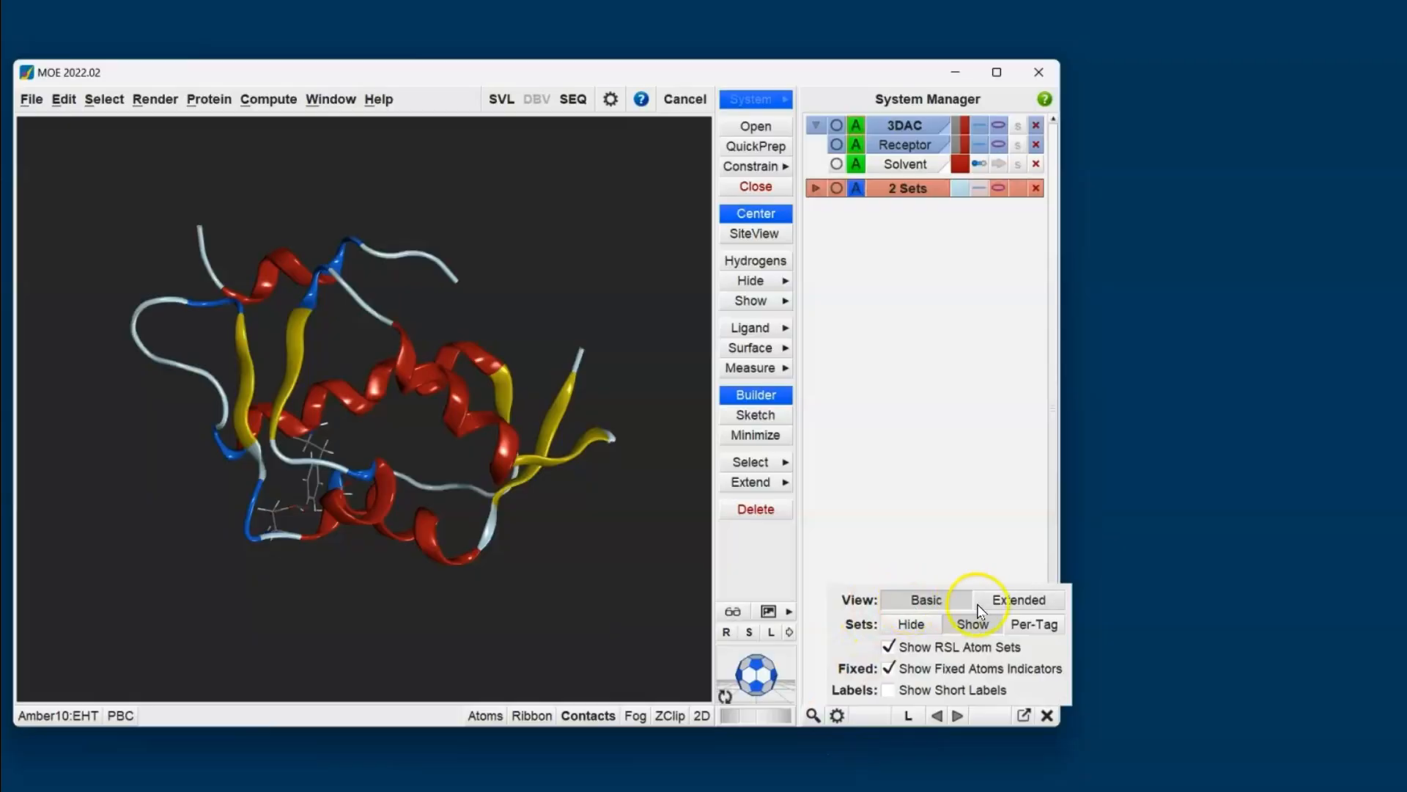
left_click(1009, 601)
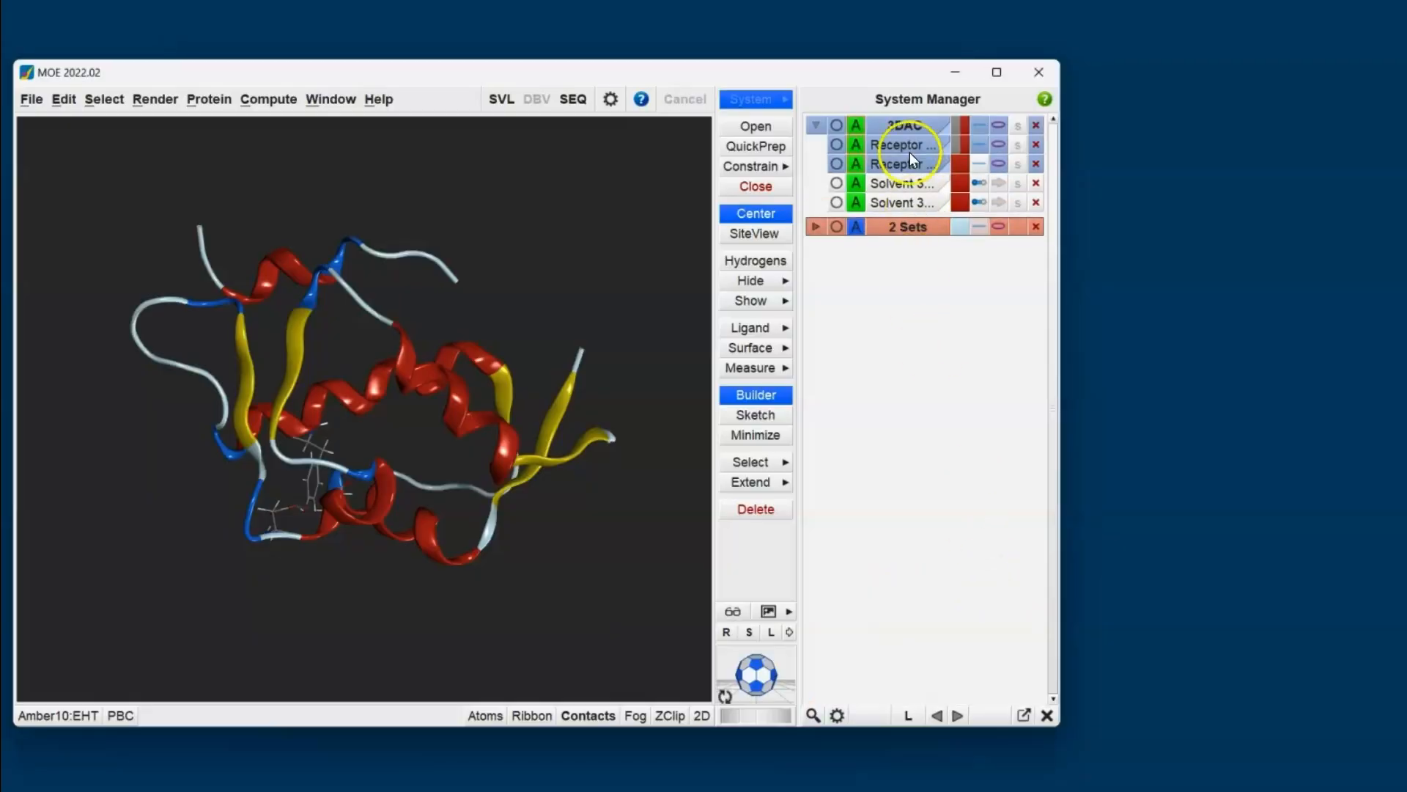
left_click(837, 144)
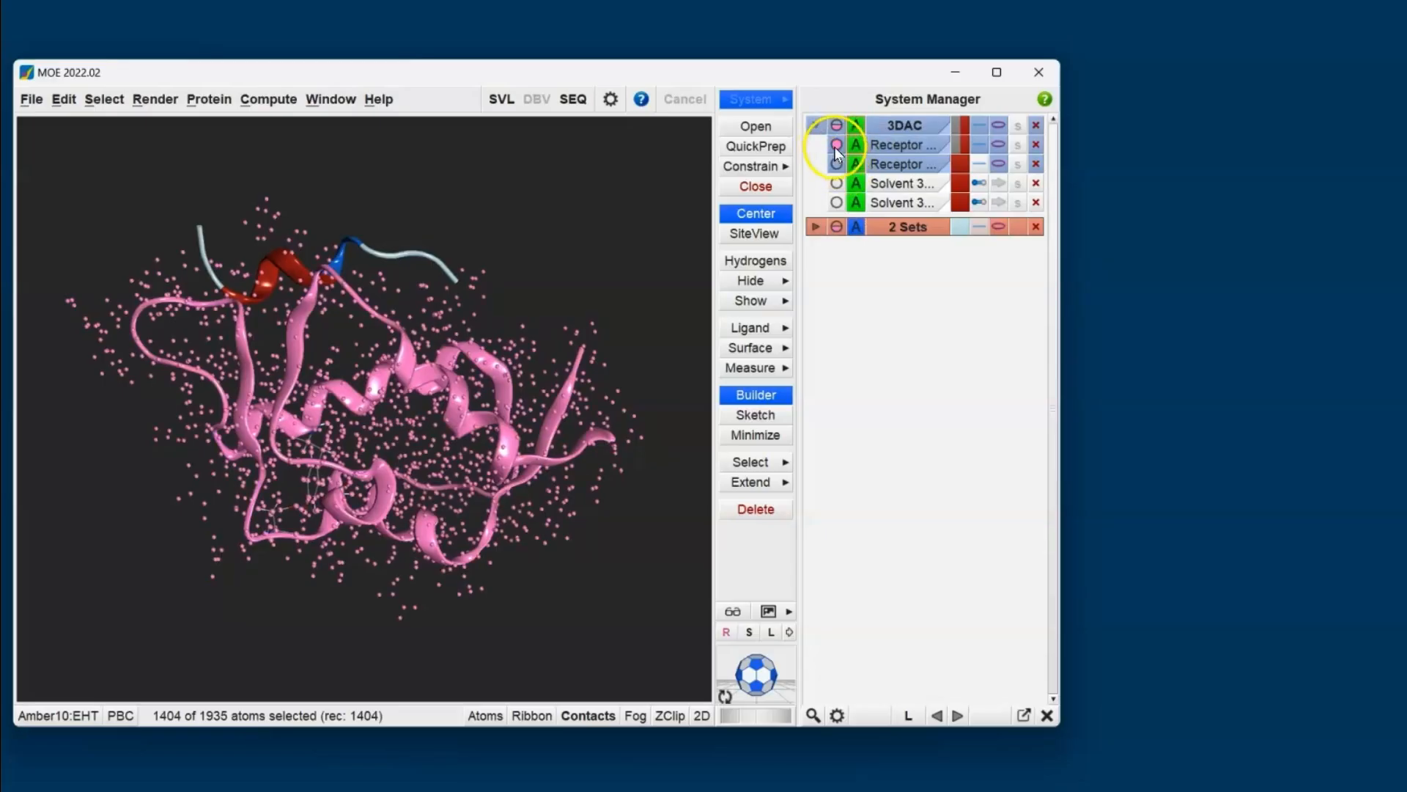
left_click(837, 145)
left_click(836, 163)
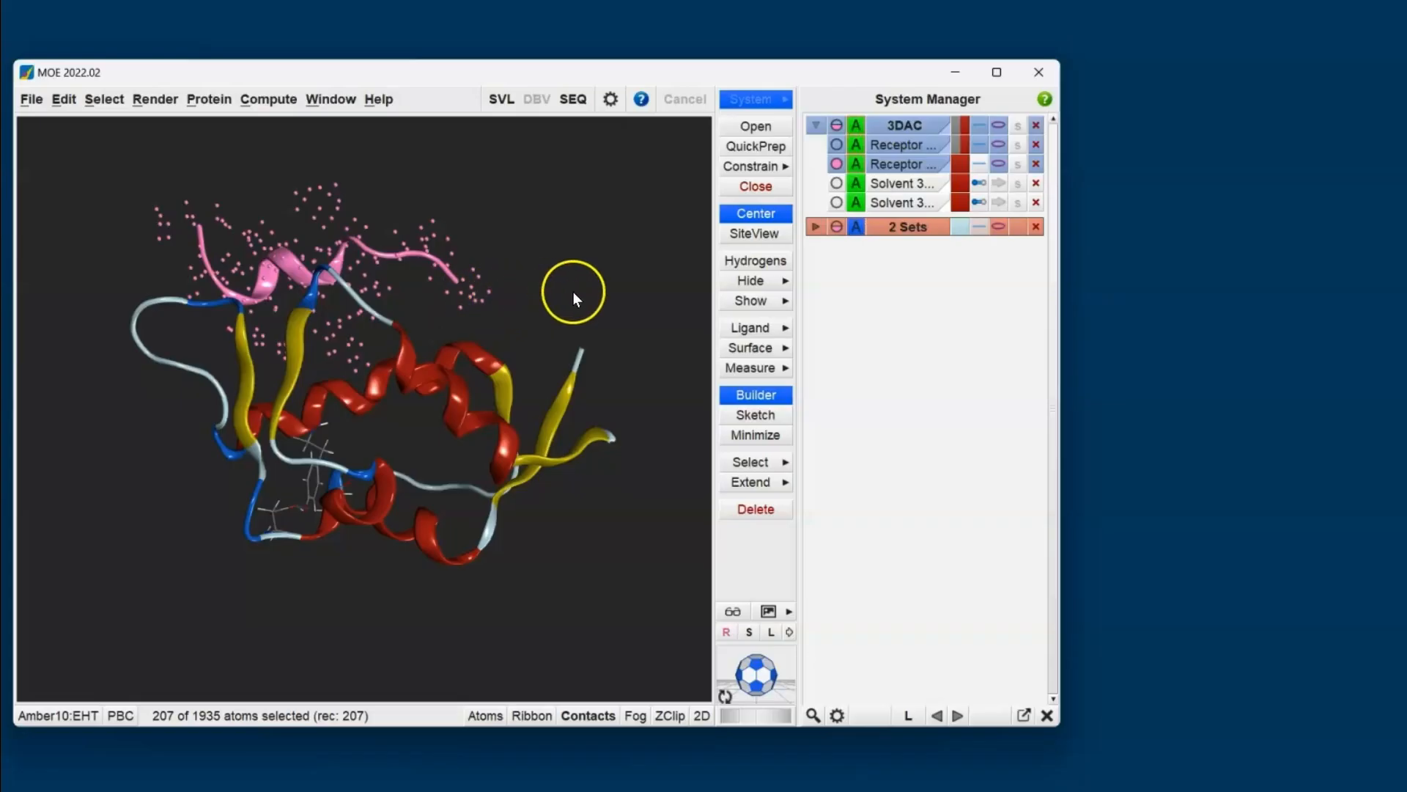
left_click(757, 333)
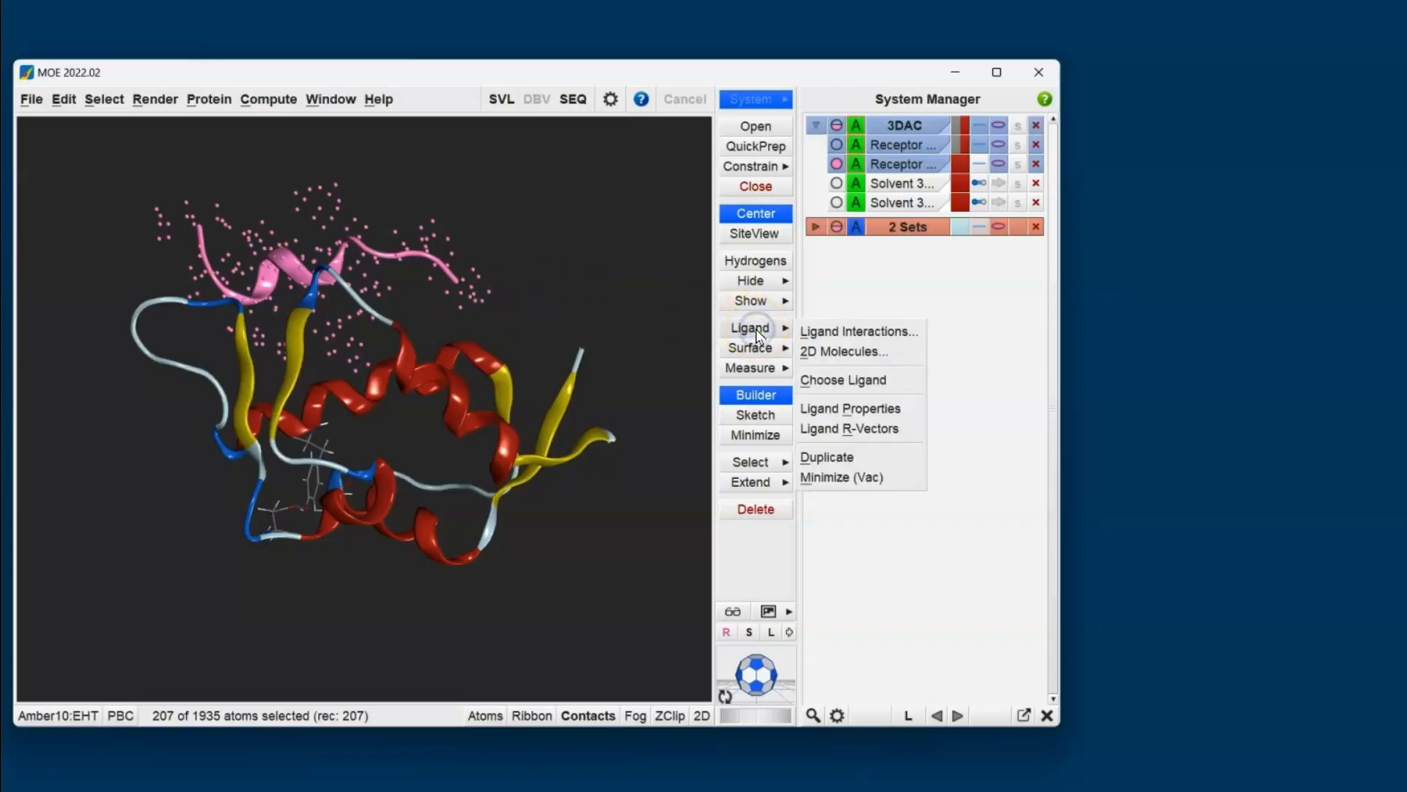
left_click(880, 380)
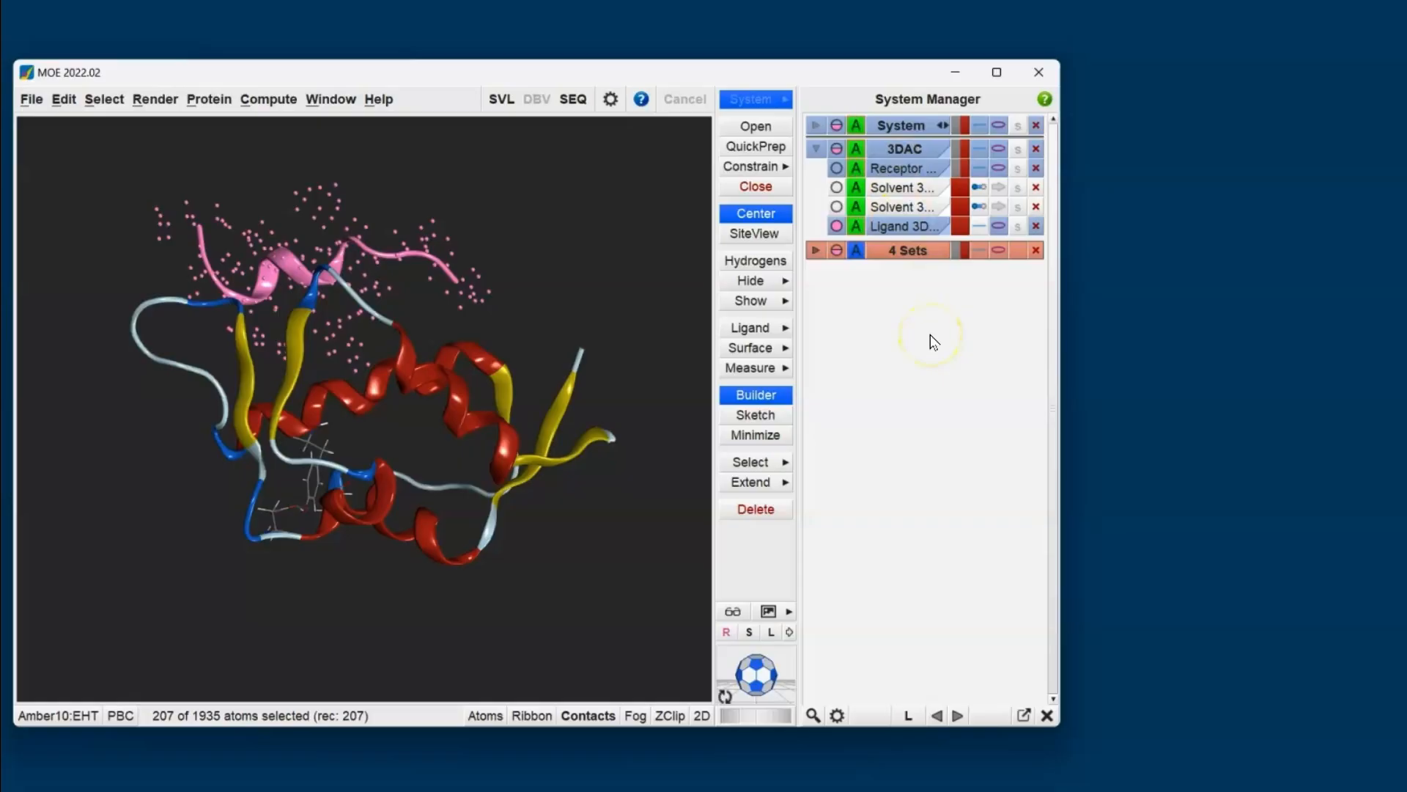
- Clear the atom selection and isolate the binding site around the ligand with SiteView
left_click(673, 256)
left_click(756, 236)
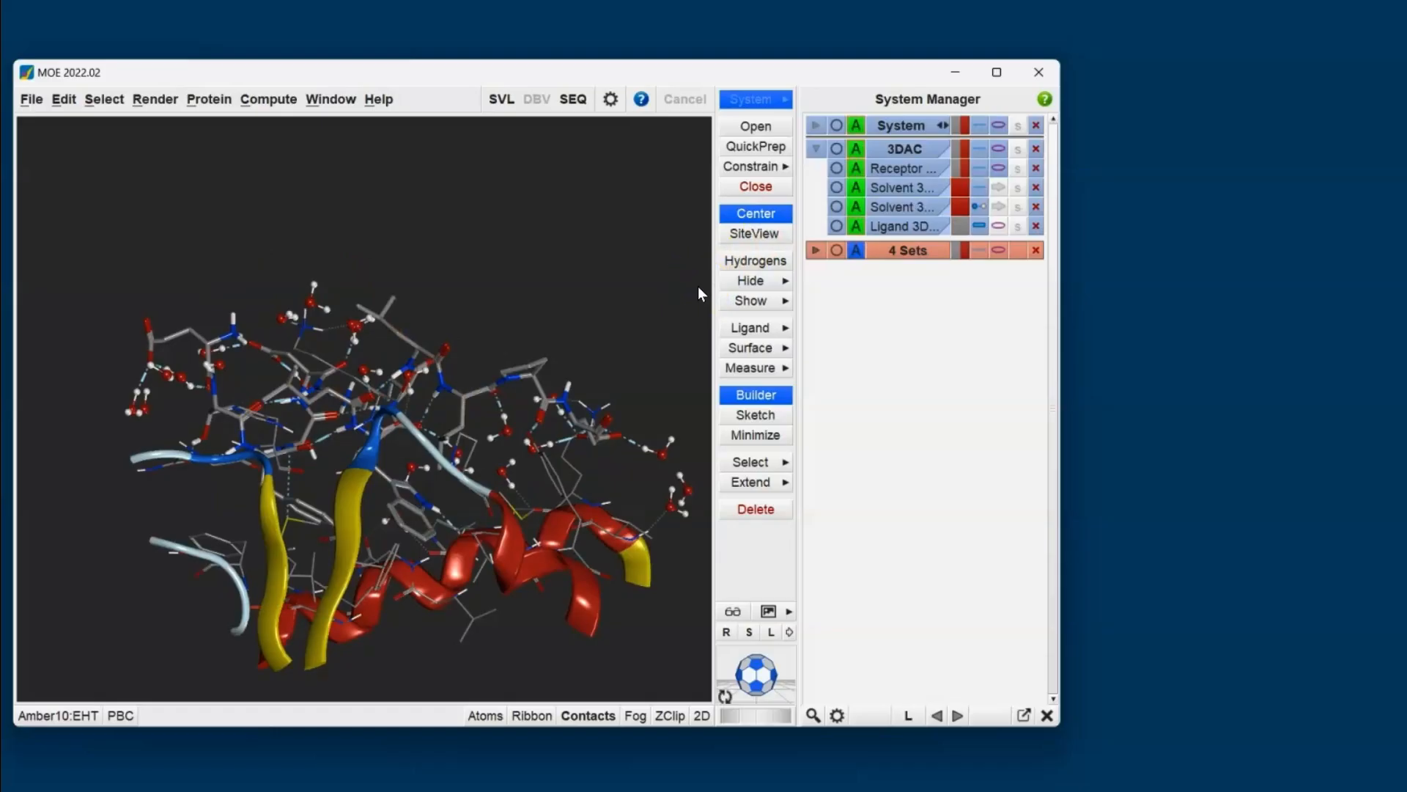
- Color the receptor's atoms and ribbon orange, and hide both solvent entries
left_click(956, 165)
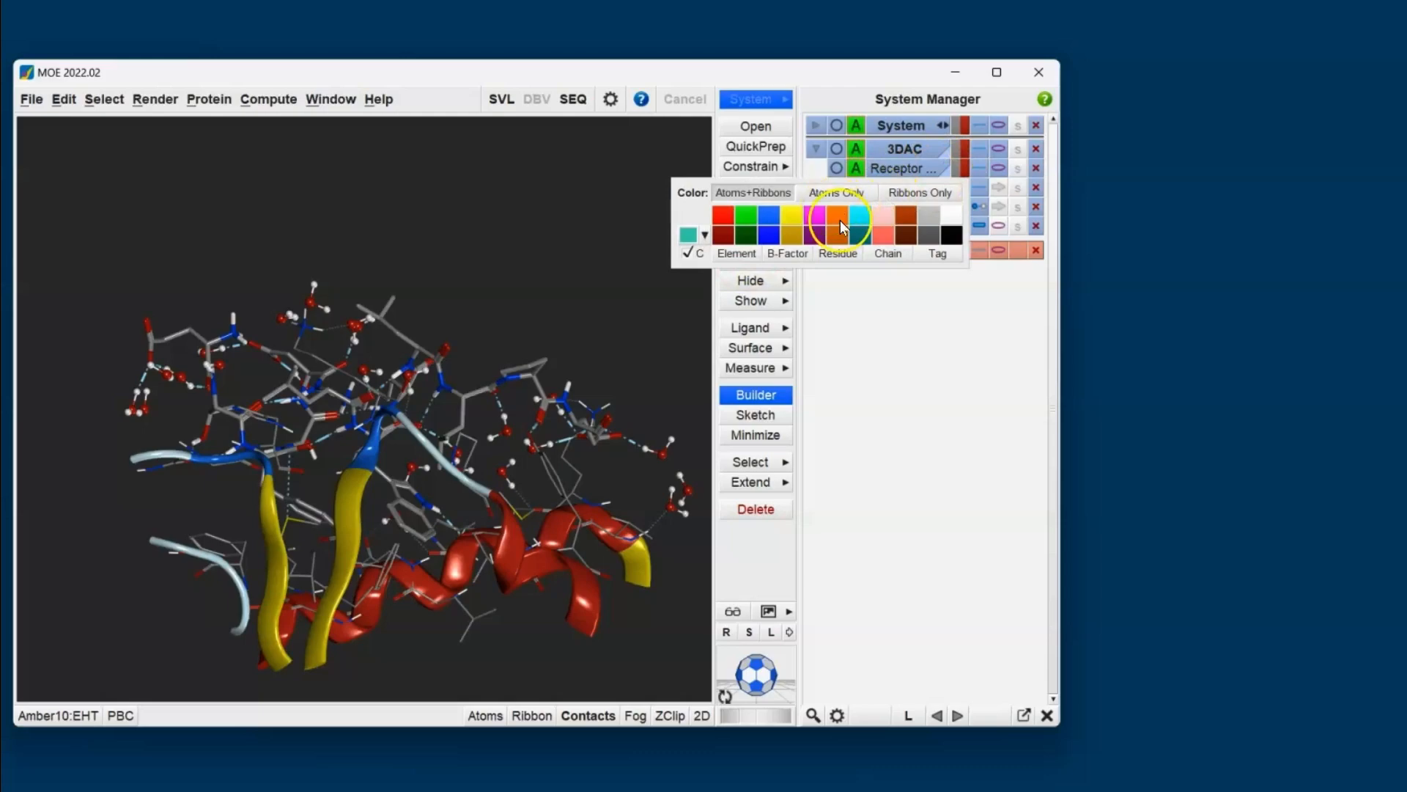
left_click(840, 220)
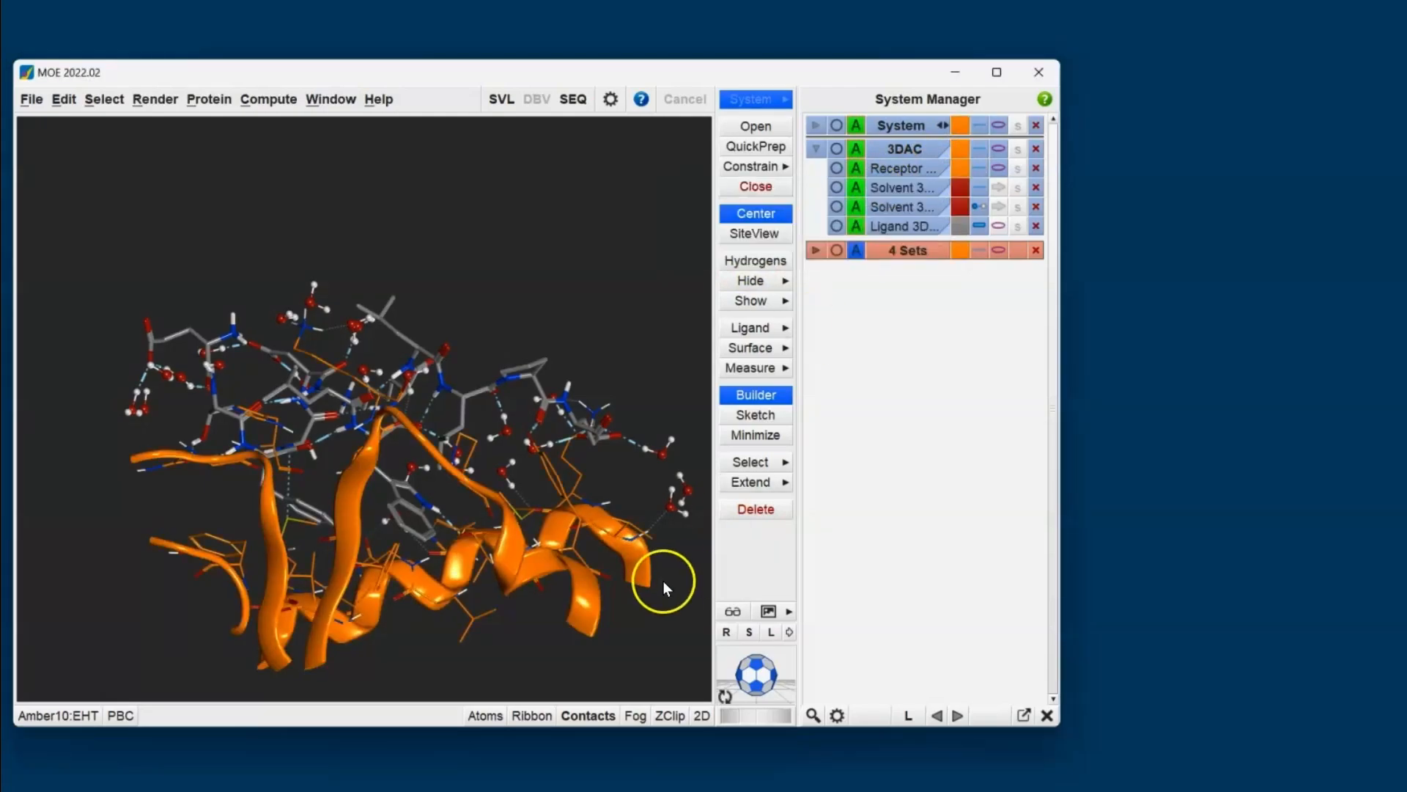
left_click(900, 188)
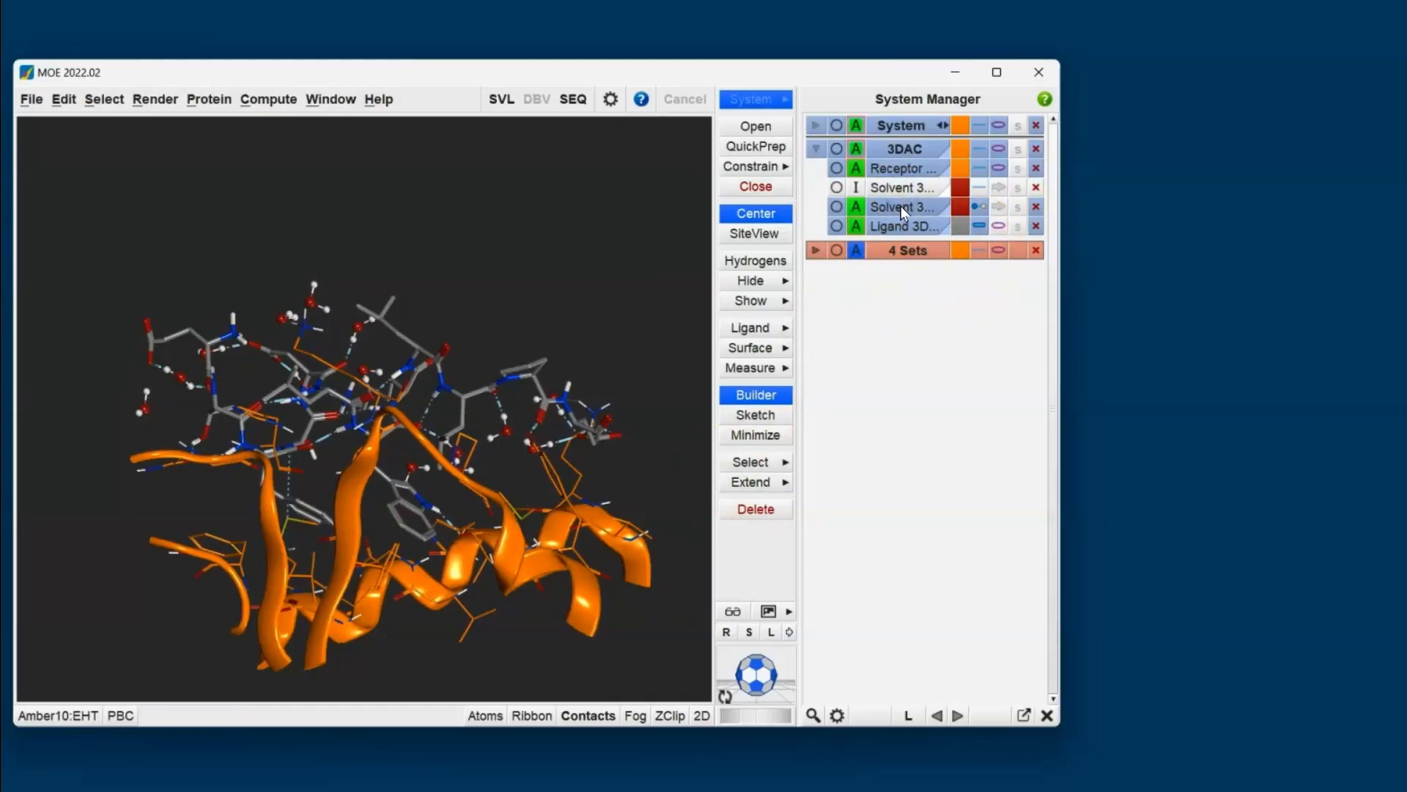
left_click(903, 212)
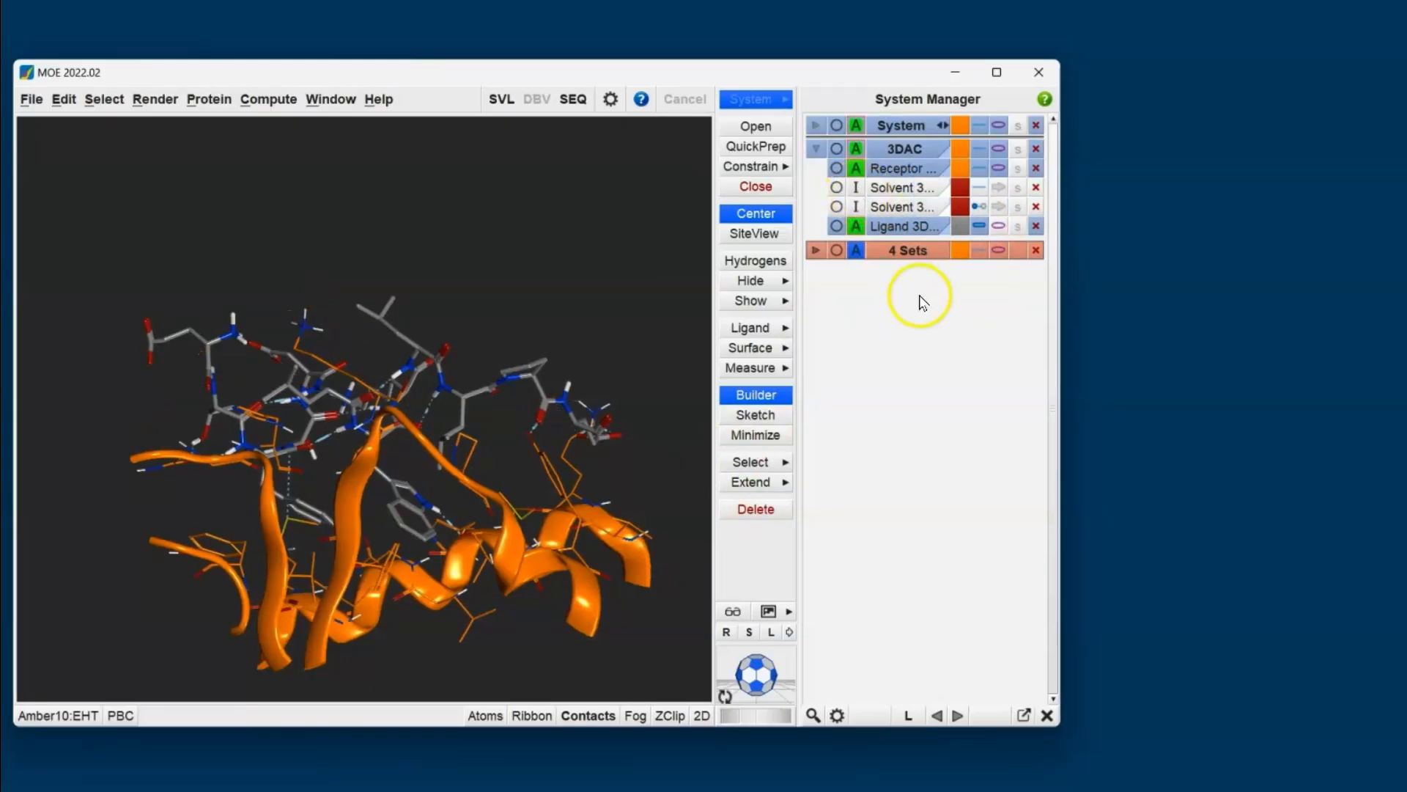
- Show the ligand's ribbon in the same style as the receptor's, and color its atoms and ribbon cyan
left_click(999, 226)
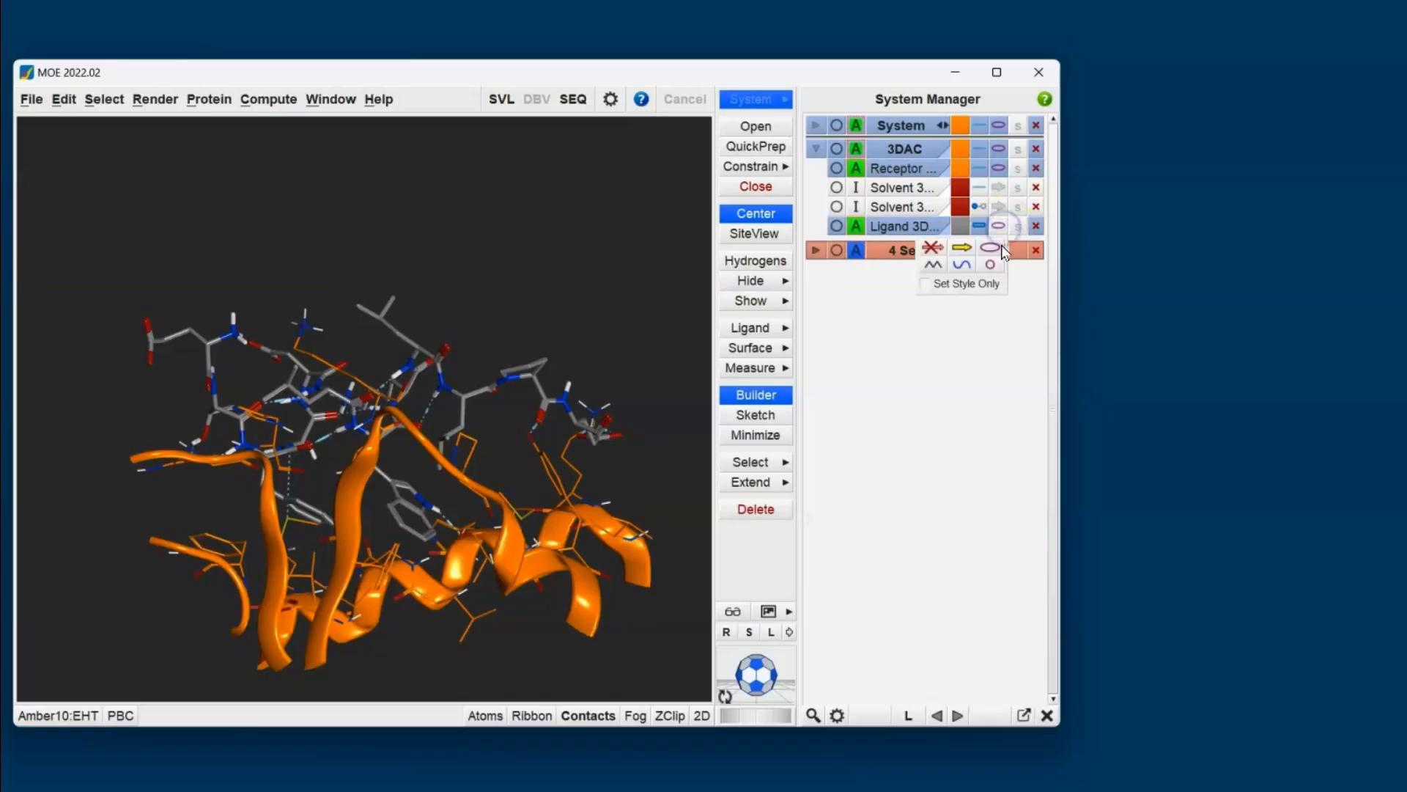
left_click(997, 248)
left_click(976, 339)
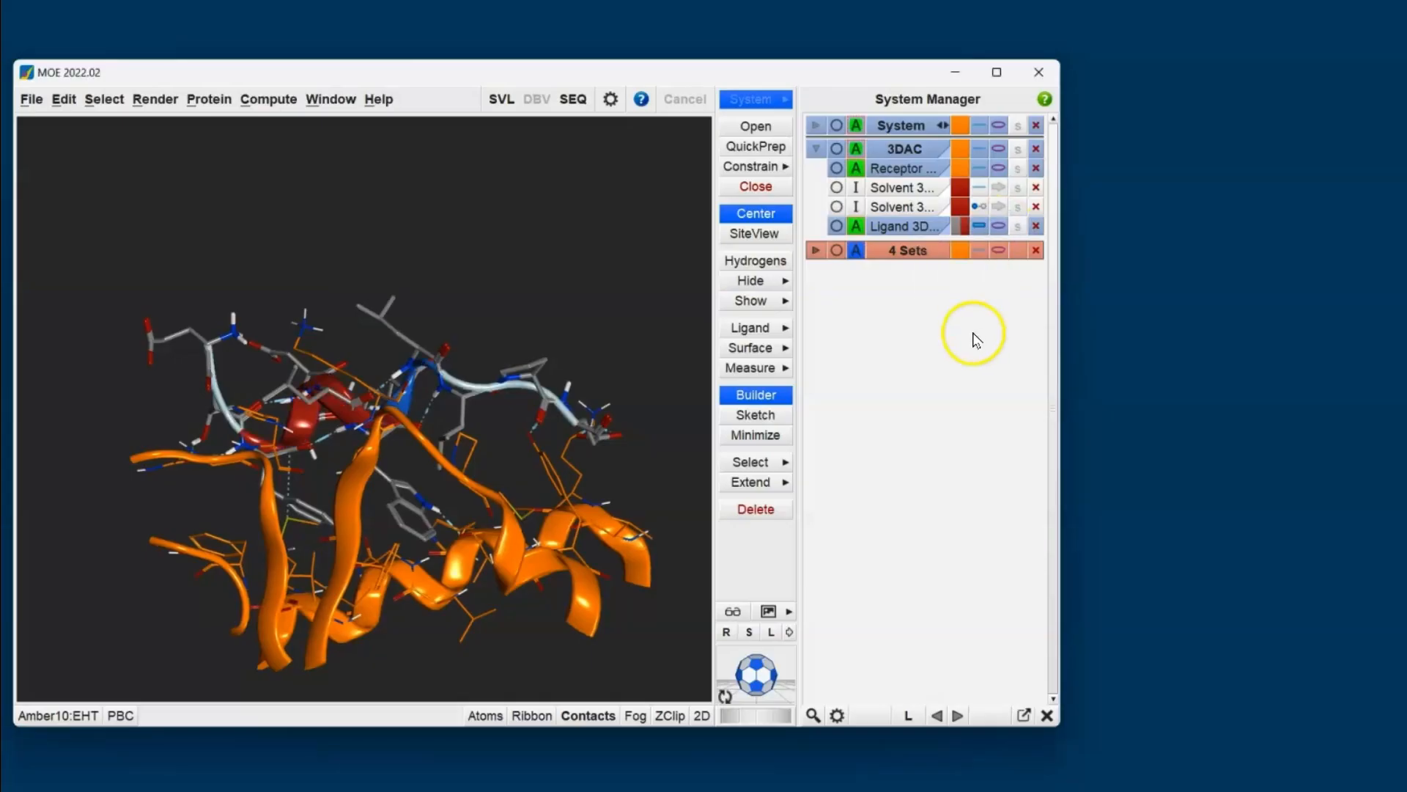
left_click(960, 227)
left_click(858, 273)
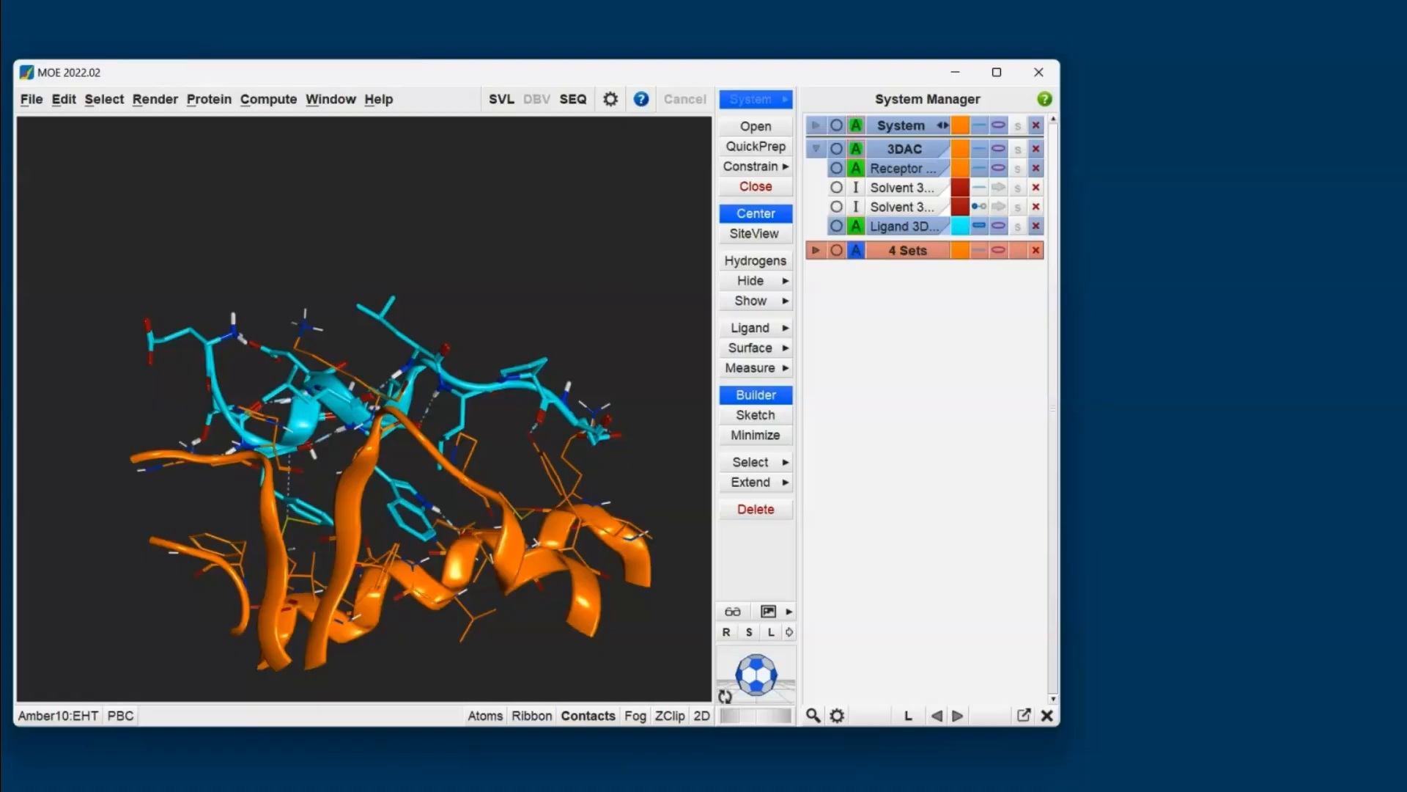
- Display the H Bond contacts' energies and distances as labels in turn, and restore their original marker style
scroll(216, 411, "up", 4)
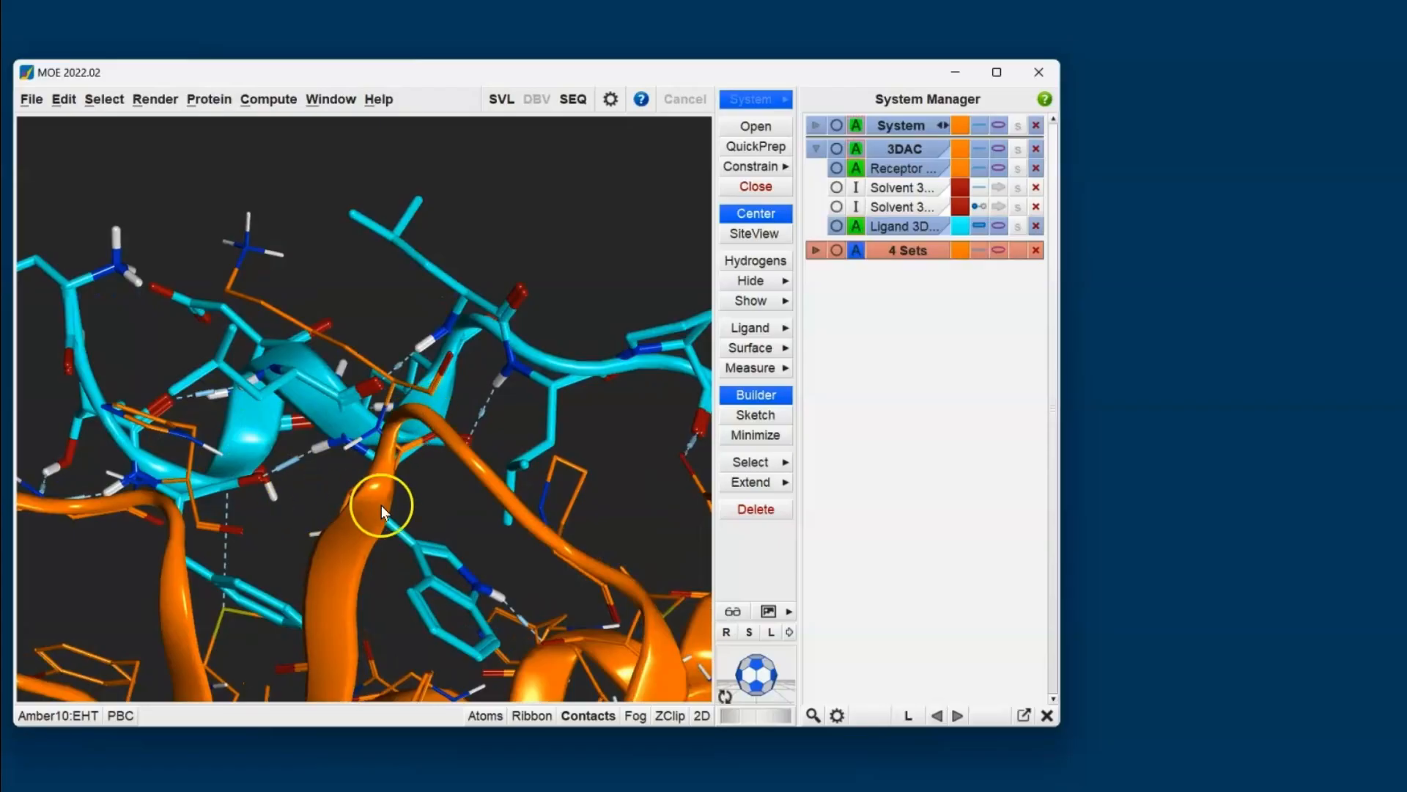
scroll(492, 411, "up", 3)
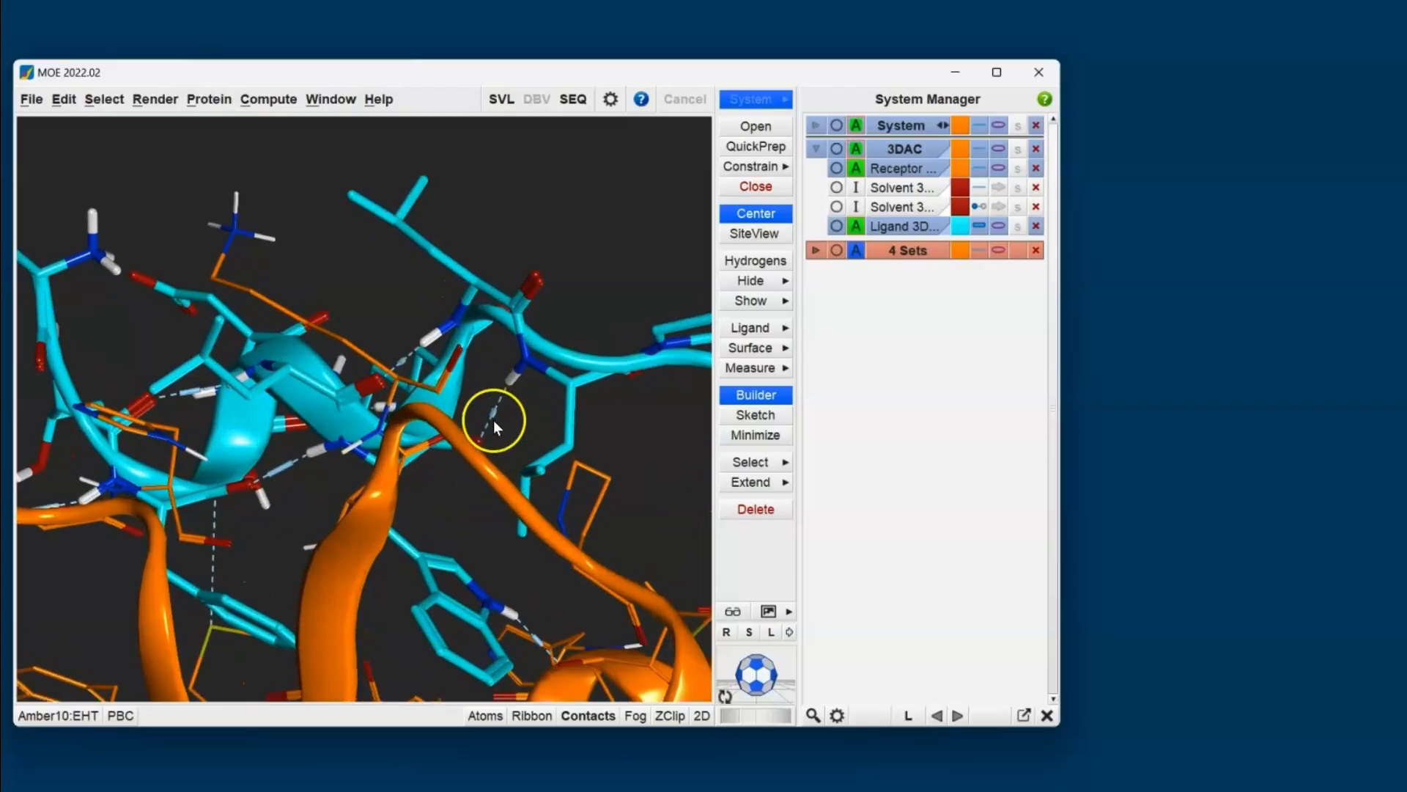
scroll(560, 442, "down", 3)
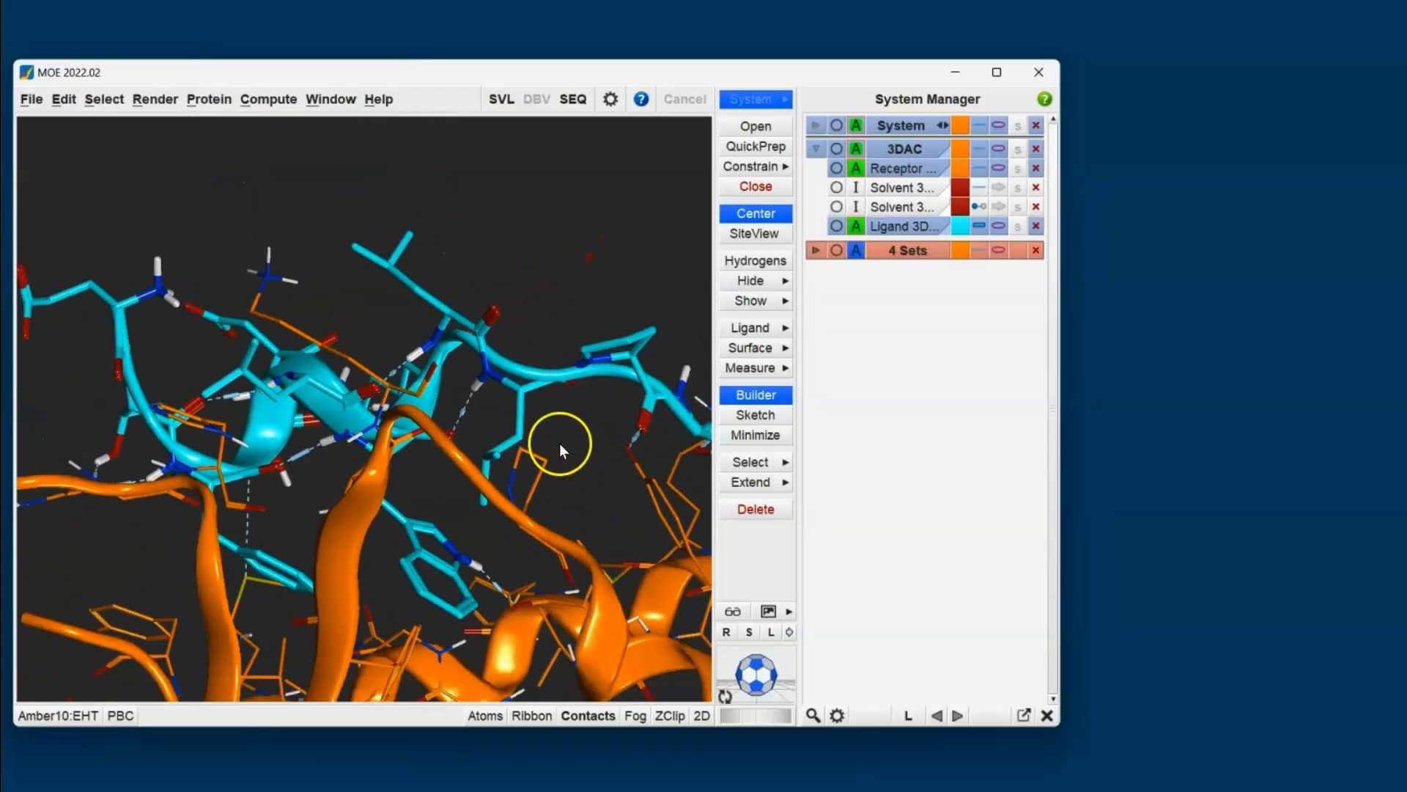
middle_click_drag(341, 497, 456, 554)
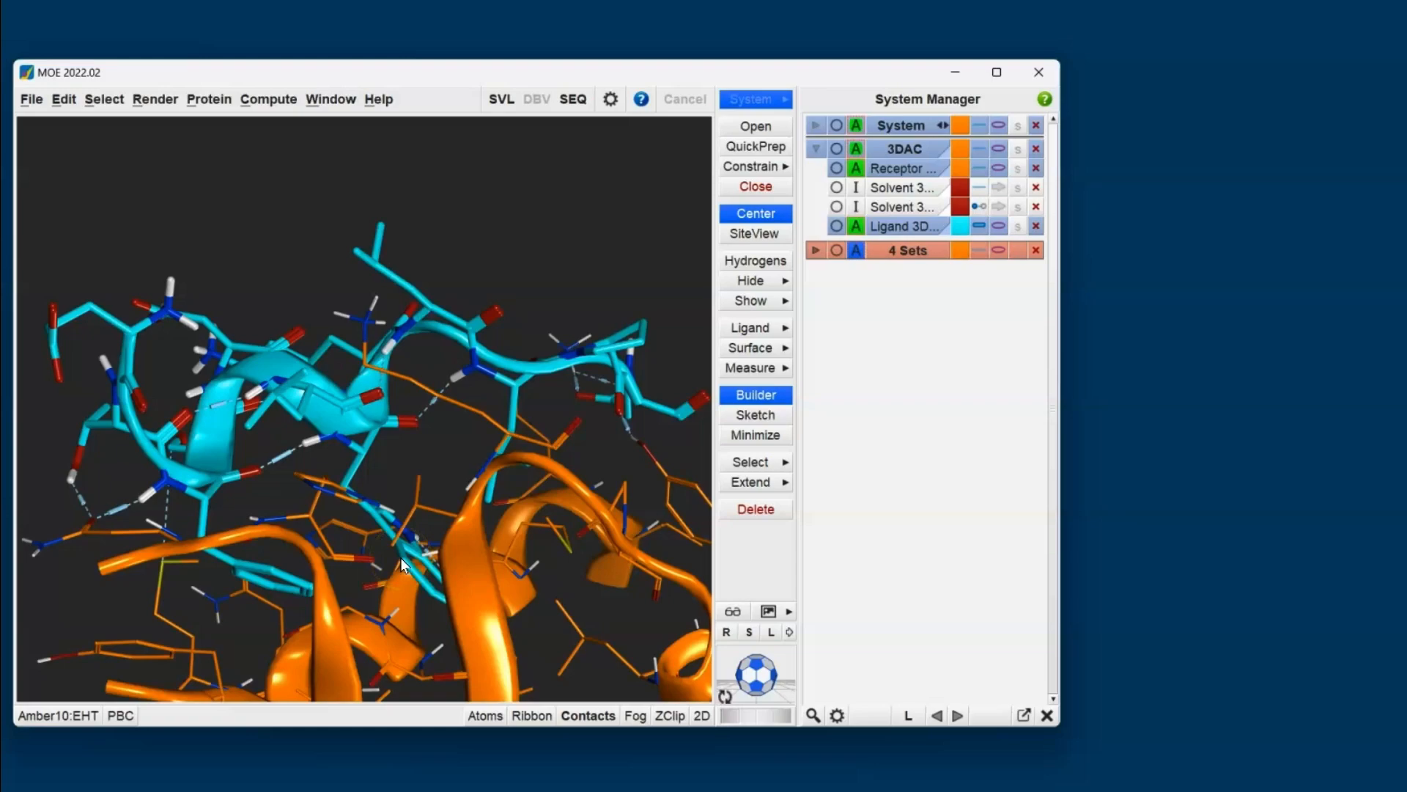
left_click(587, 716)
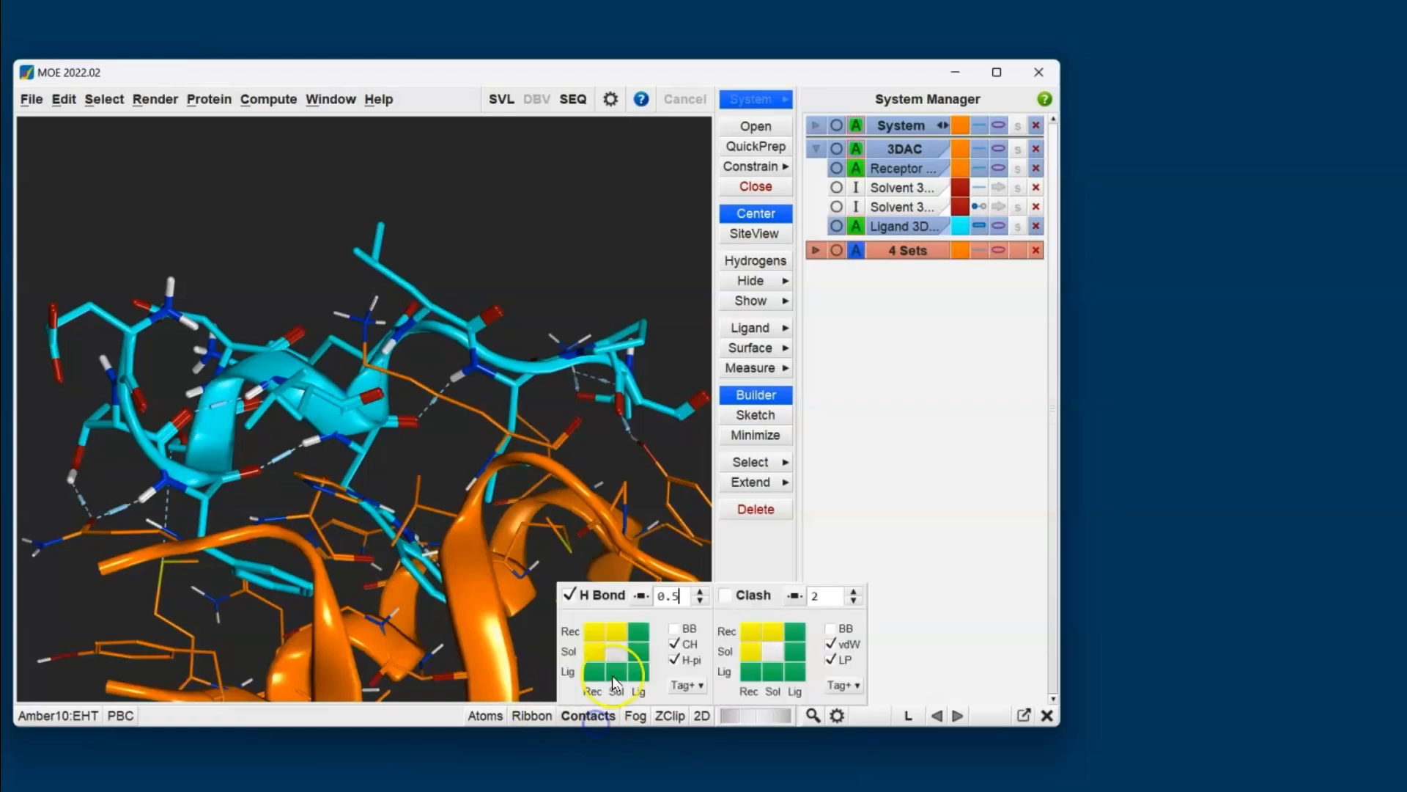
left_click(639, 597)
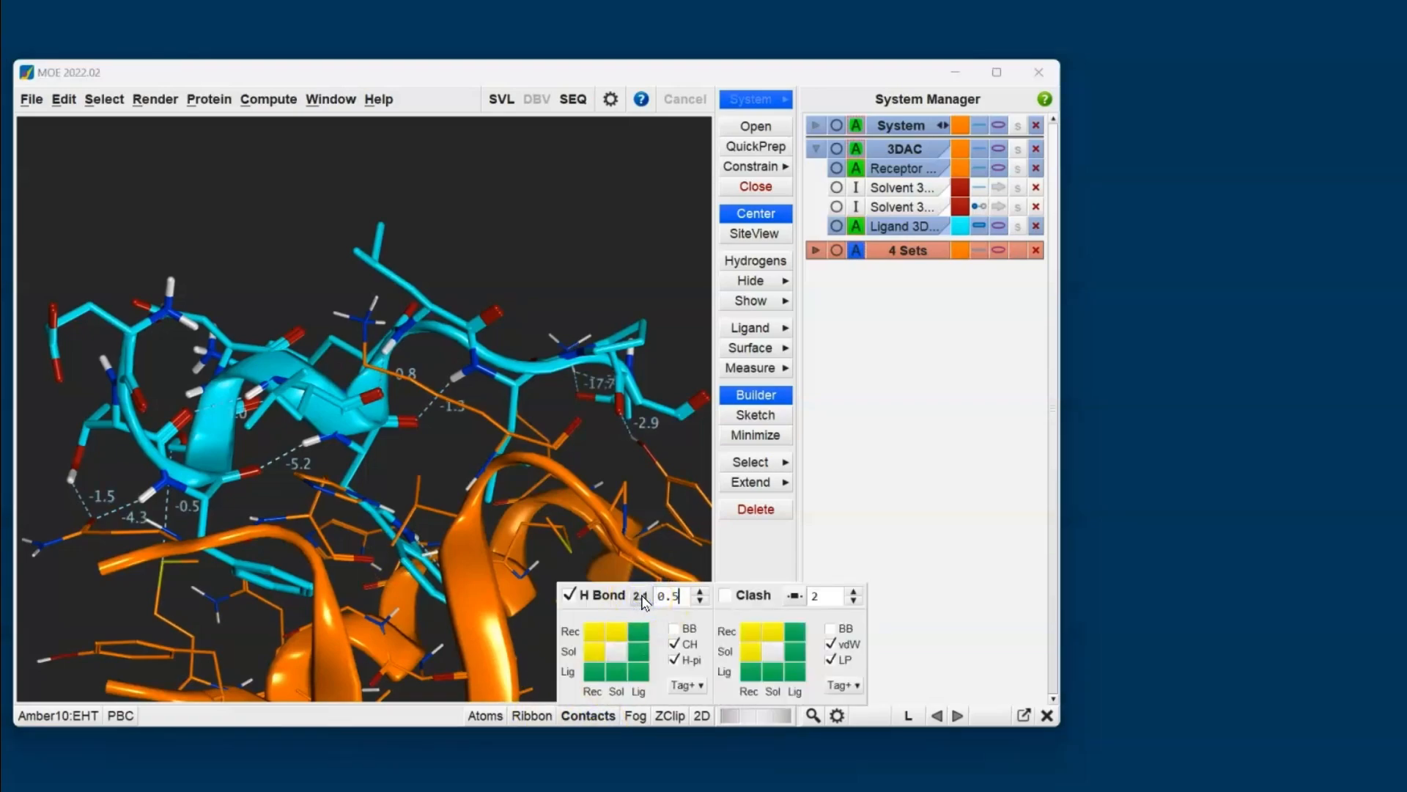
left_click(639, 596)
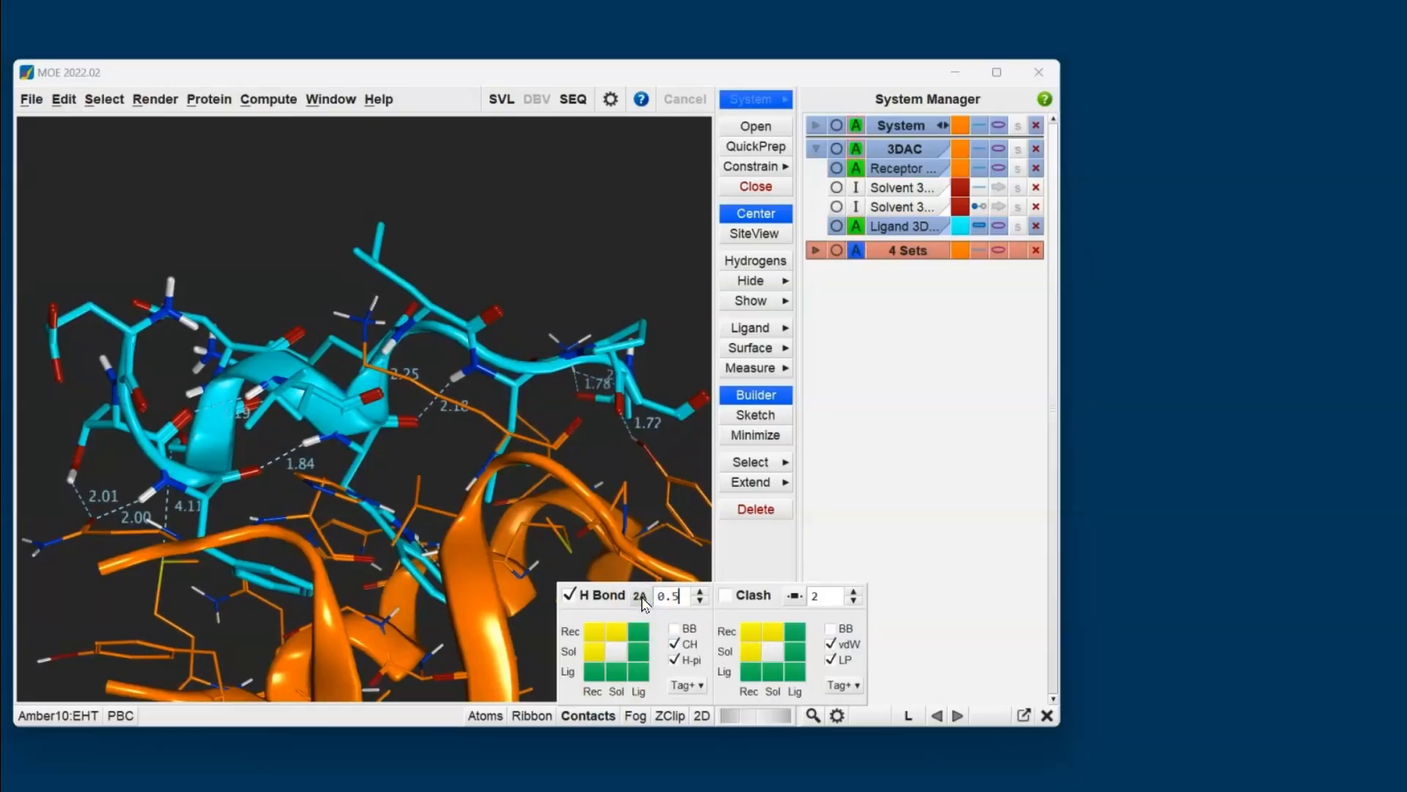
left_click(639, 596)
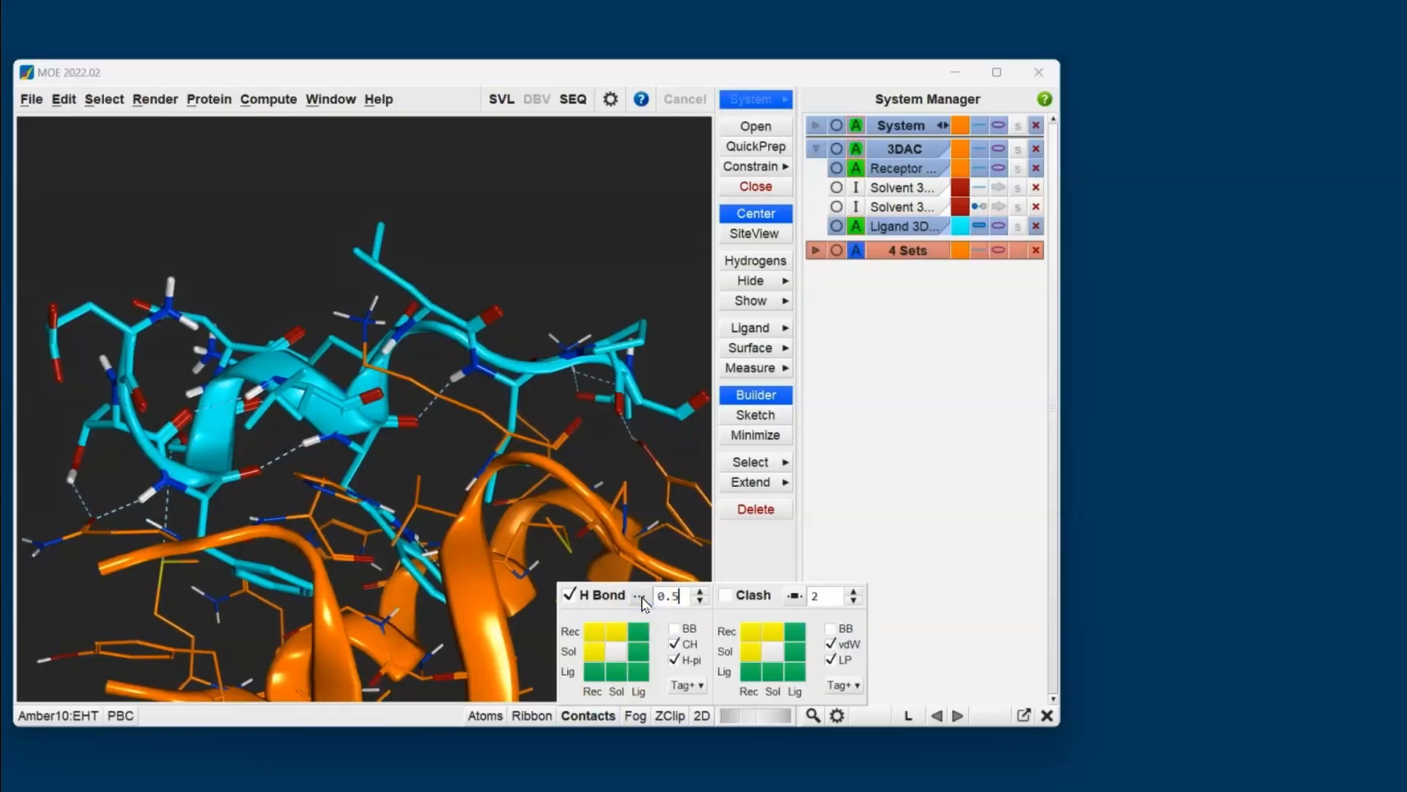
left_click(640, 596)
left_click(382, 501)
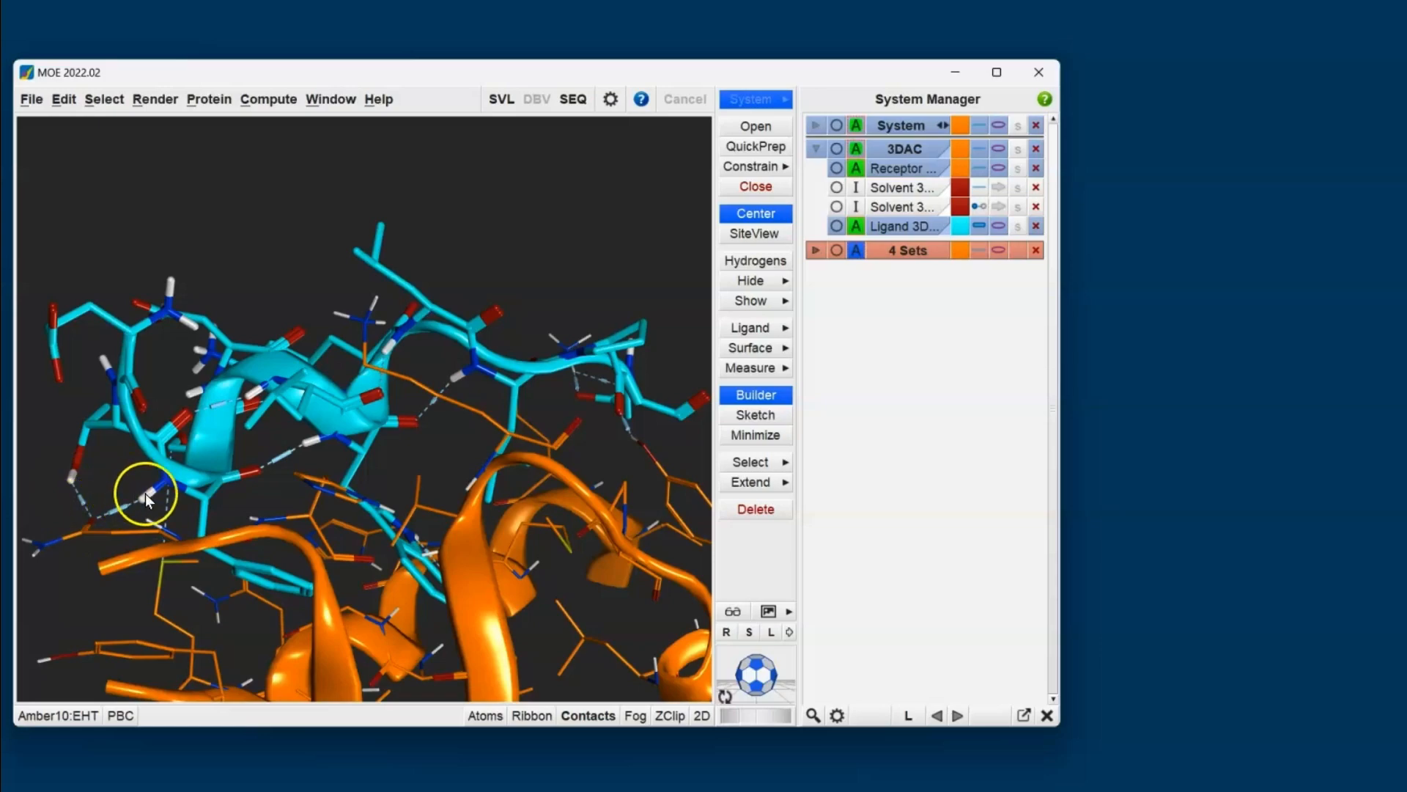
- Inspect the hydrogen-bond contacts along the peptide and identify the receptor hydrogen bonded to the ligand's terminal side-chain carboxylate
left_click_drag(146, 494, 163, 494)
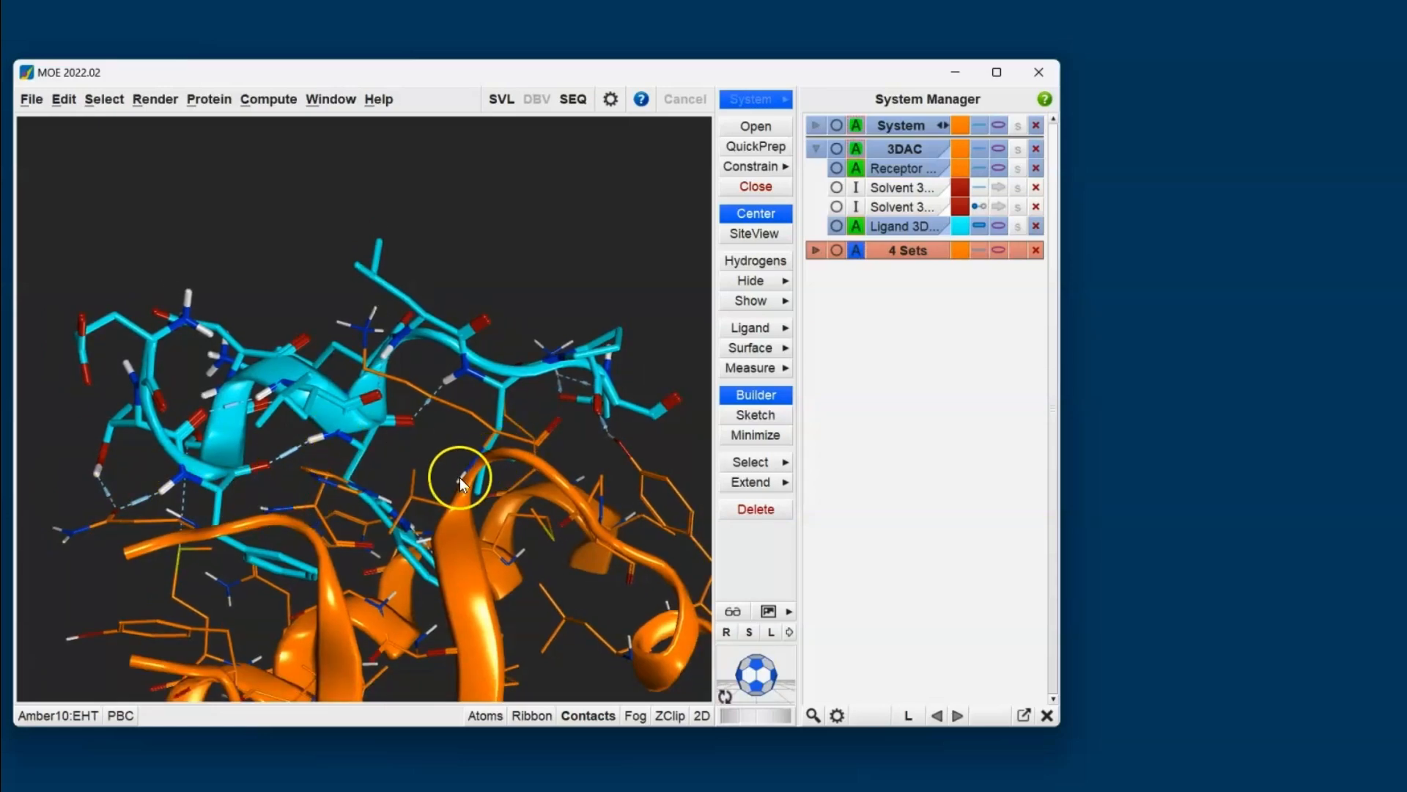
left_click_drag(465, 503, 310, 505)
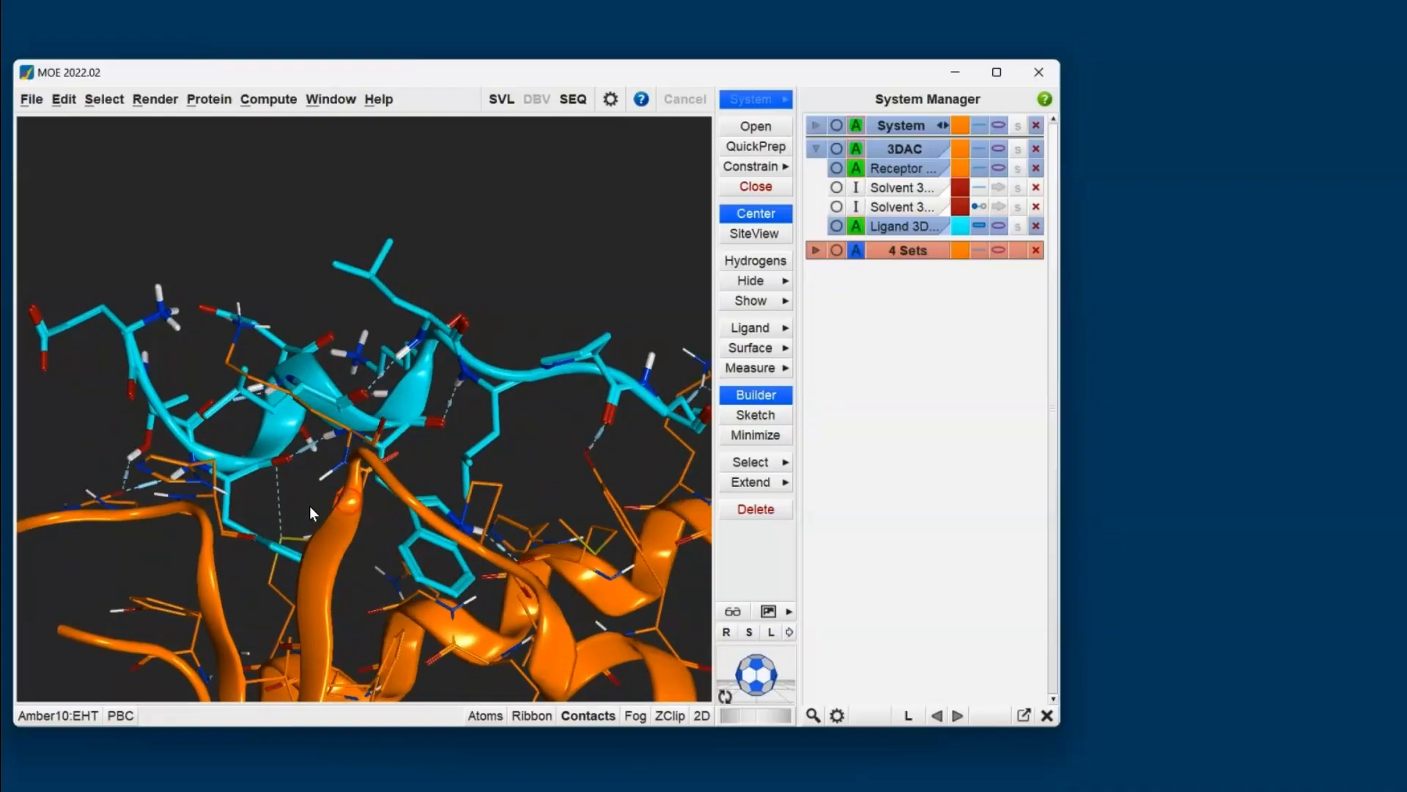
left_click_drag(506, 483, 345, 472)
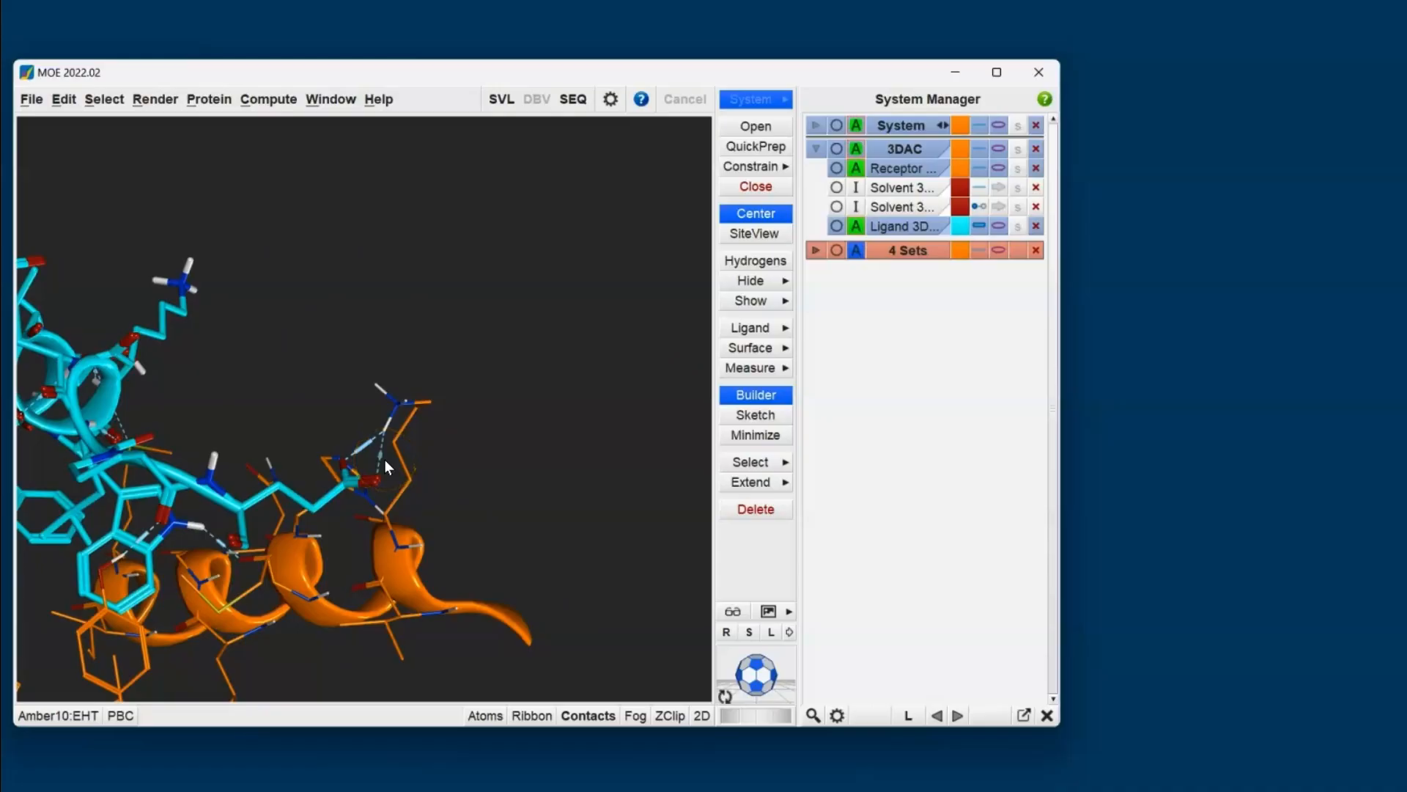
scroll(388, 433, "up", 10)
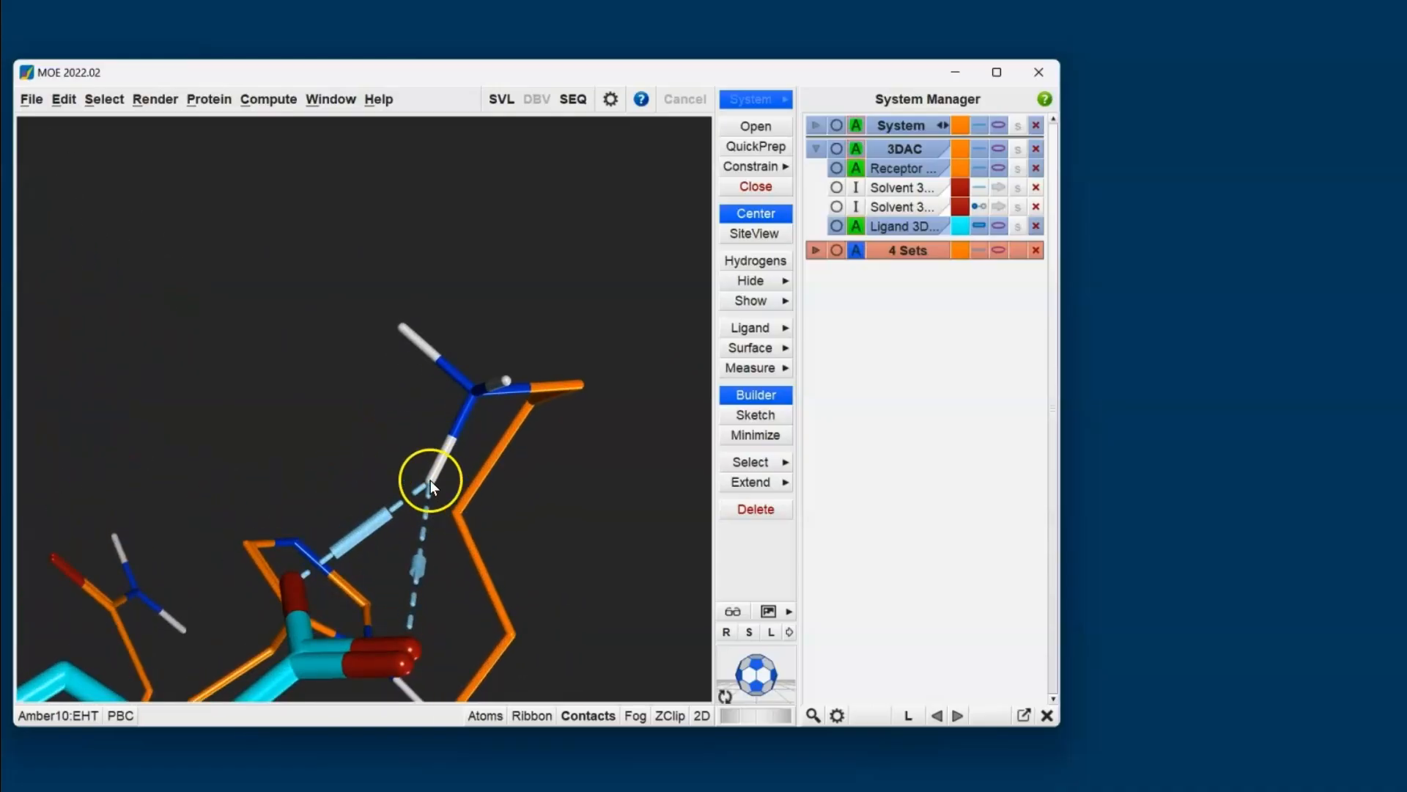
left_click(429, 481)
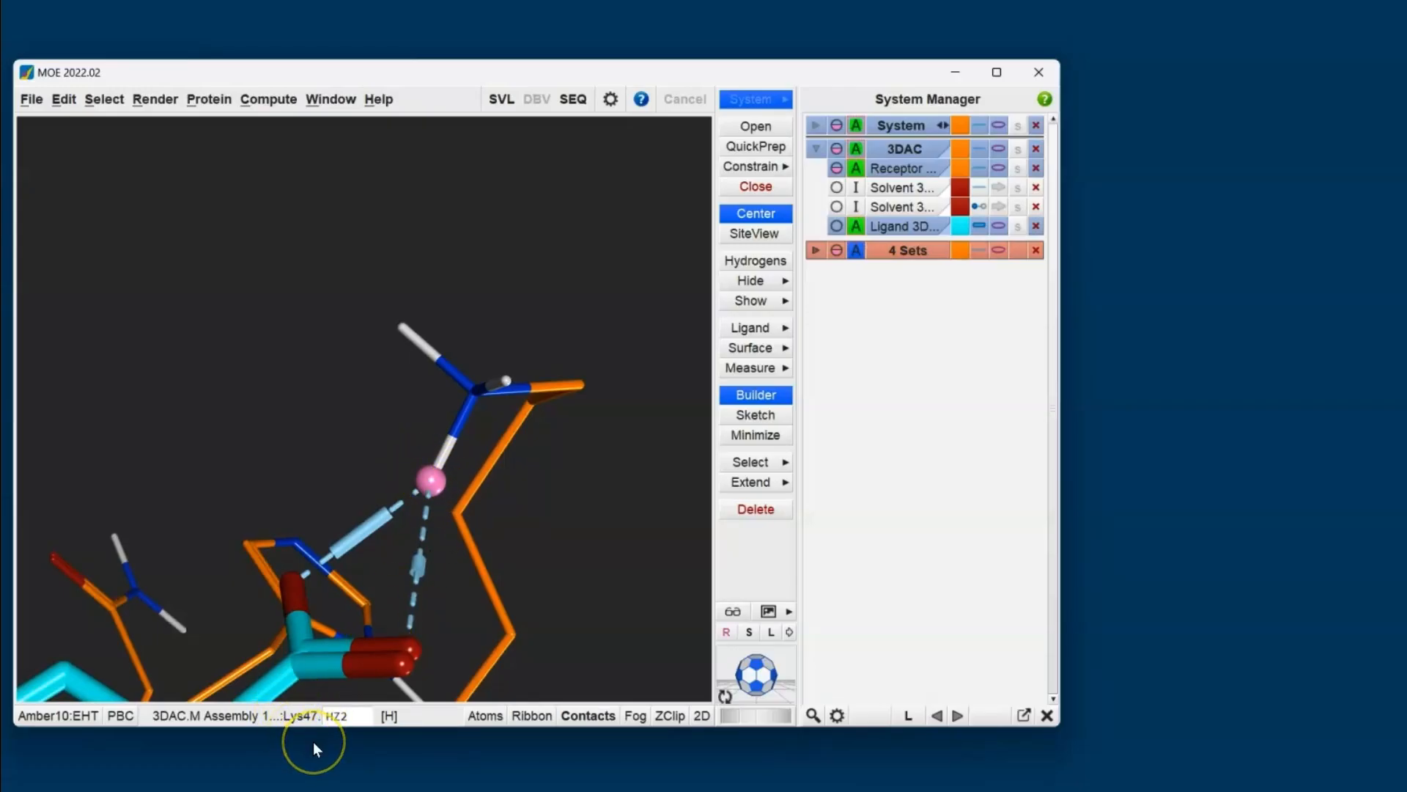
left_click(315, 398)
scroll(428, 455, "down", 5)
middle_click_drag(332, 502, 580, 439, "shift")
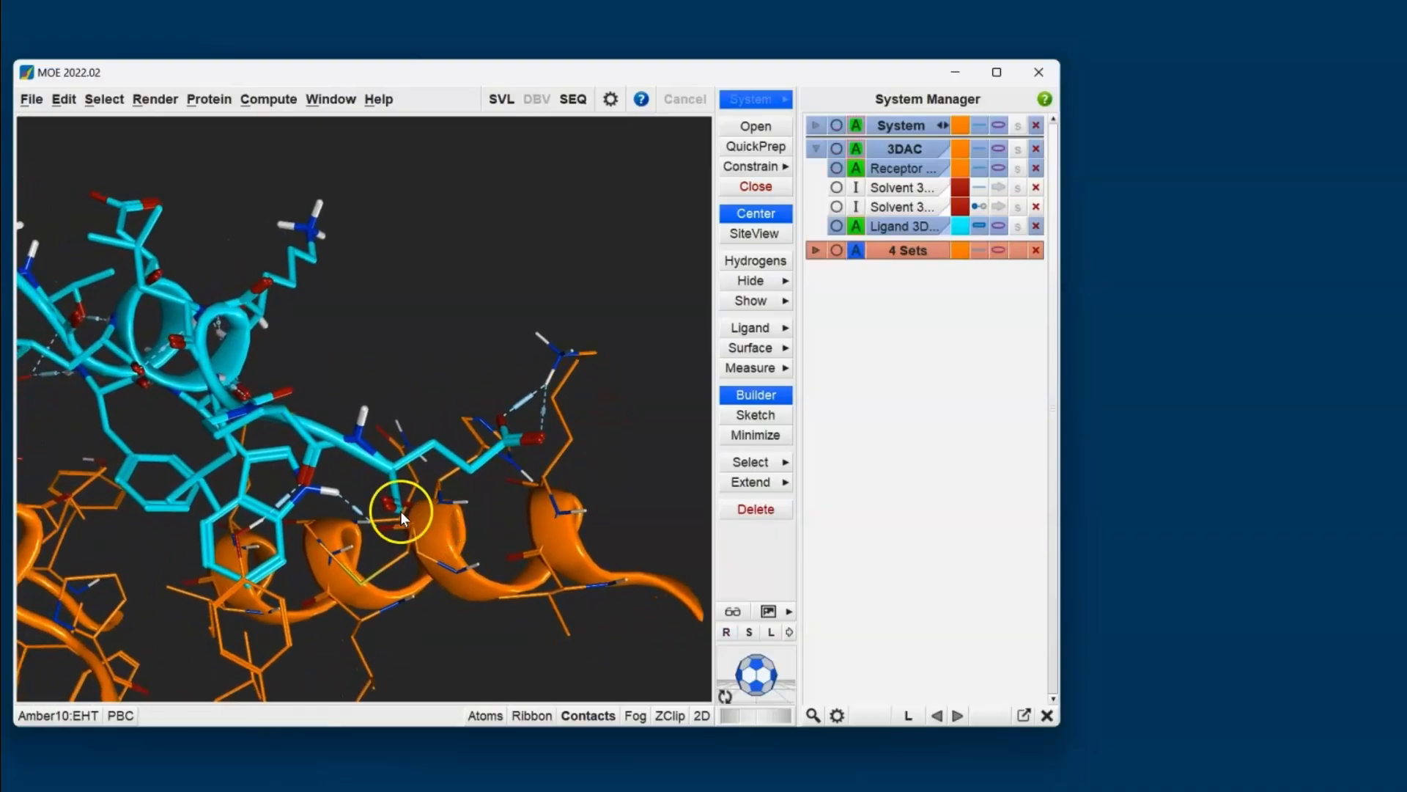
middle_click_drag(366, 519, 543, 529, "shift")
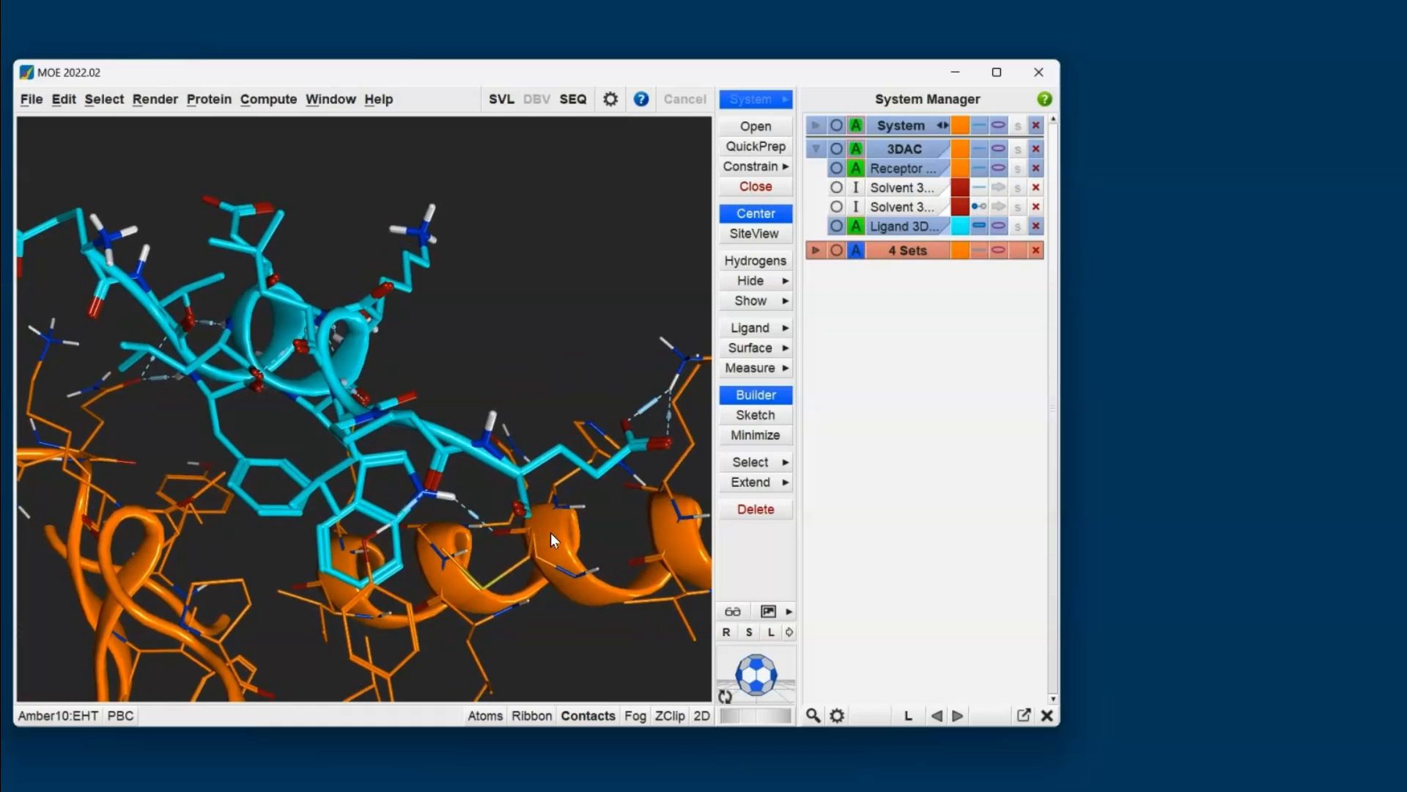
- View the 2D Ligand Interactions diagram of the peptide in an enlarged window, and close it
left_click(779, 327)
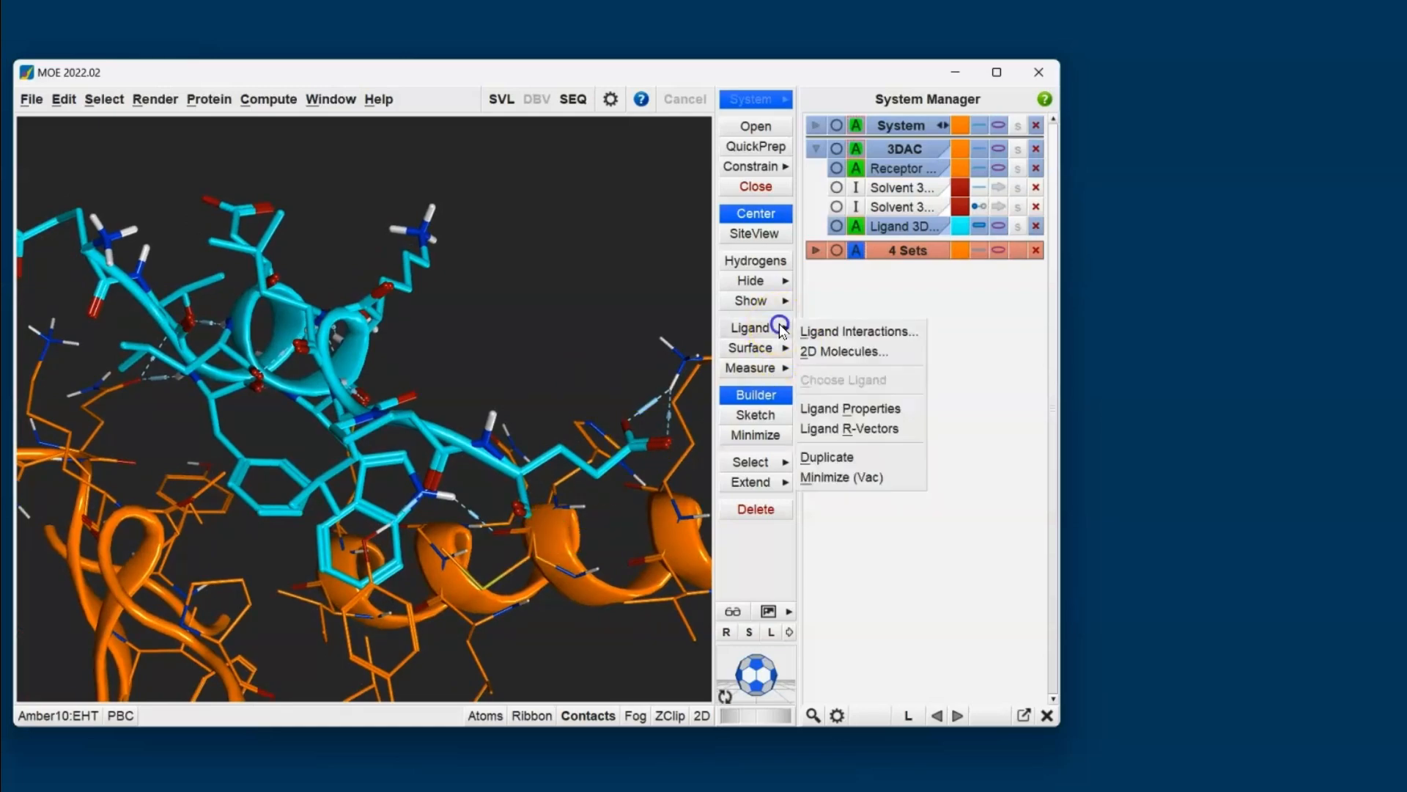
left_click(824, 328)
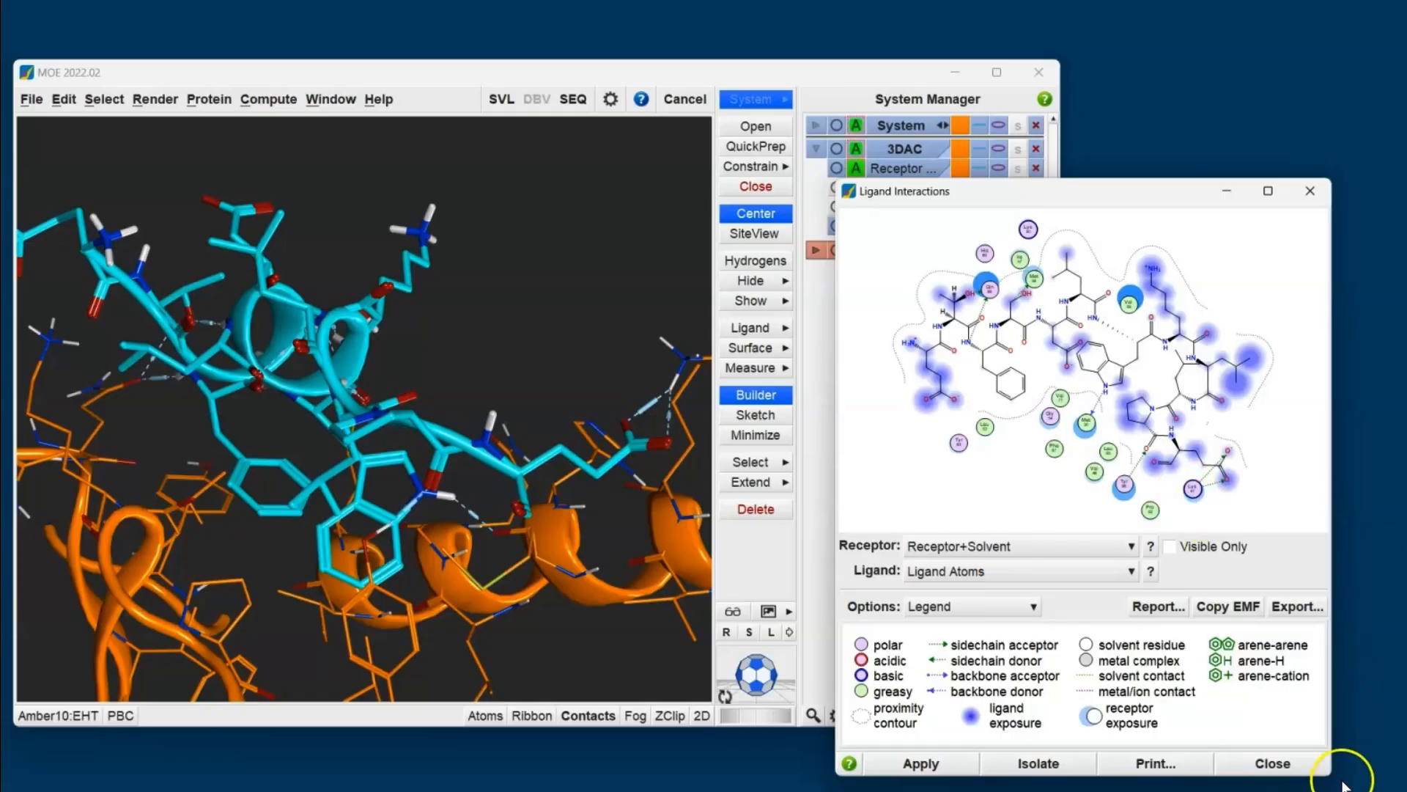
left_click_drag(1331, 773, 1406, 791)
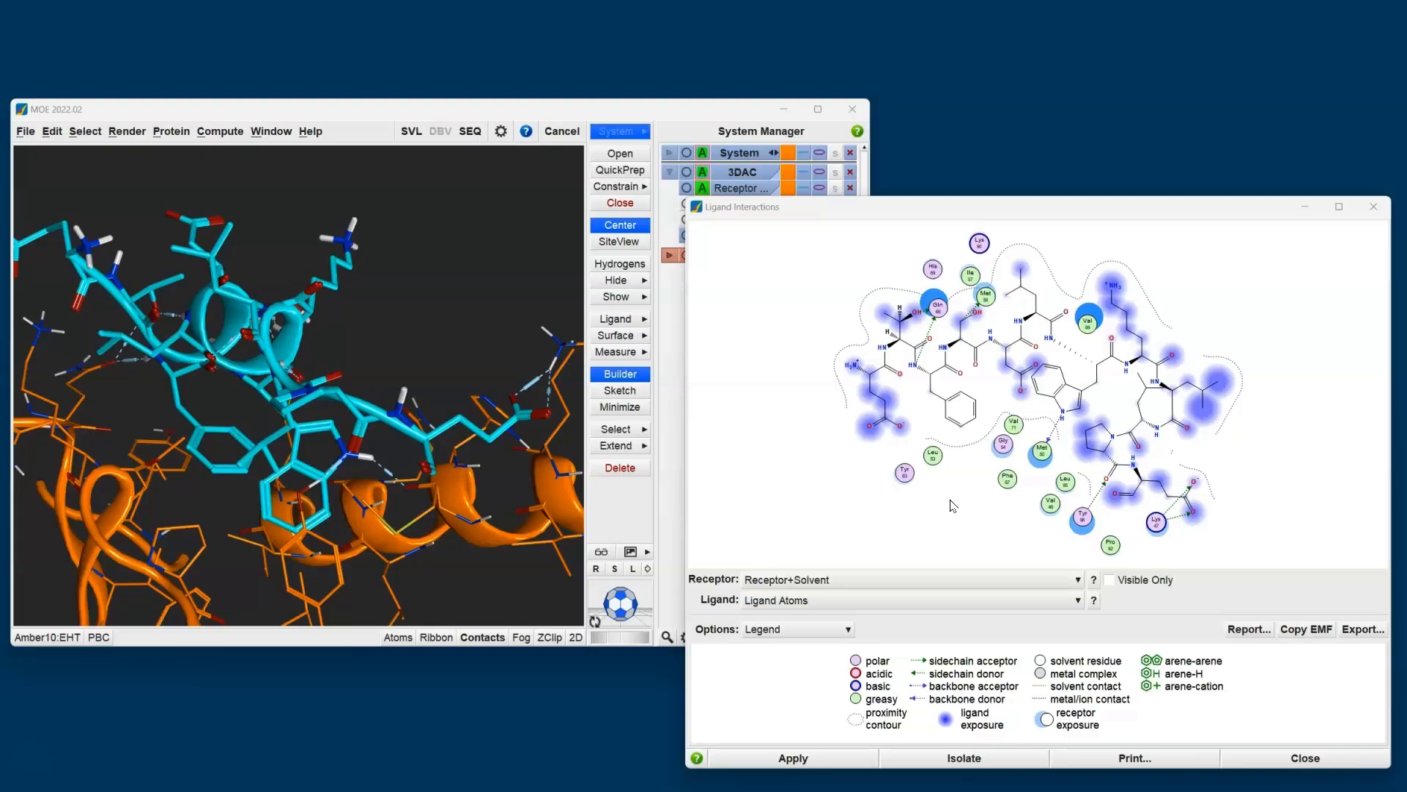
left_click(1381, 208)
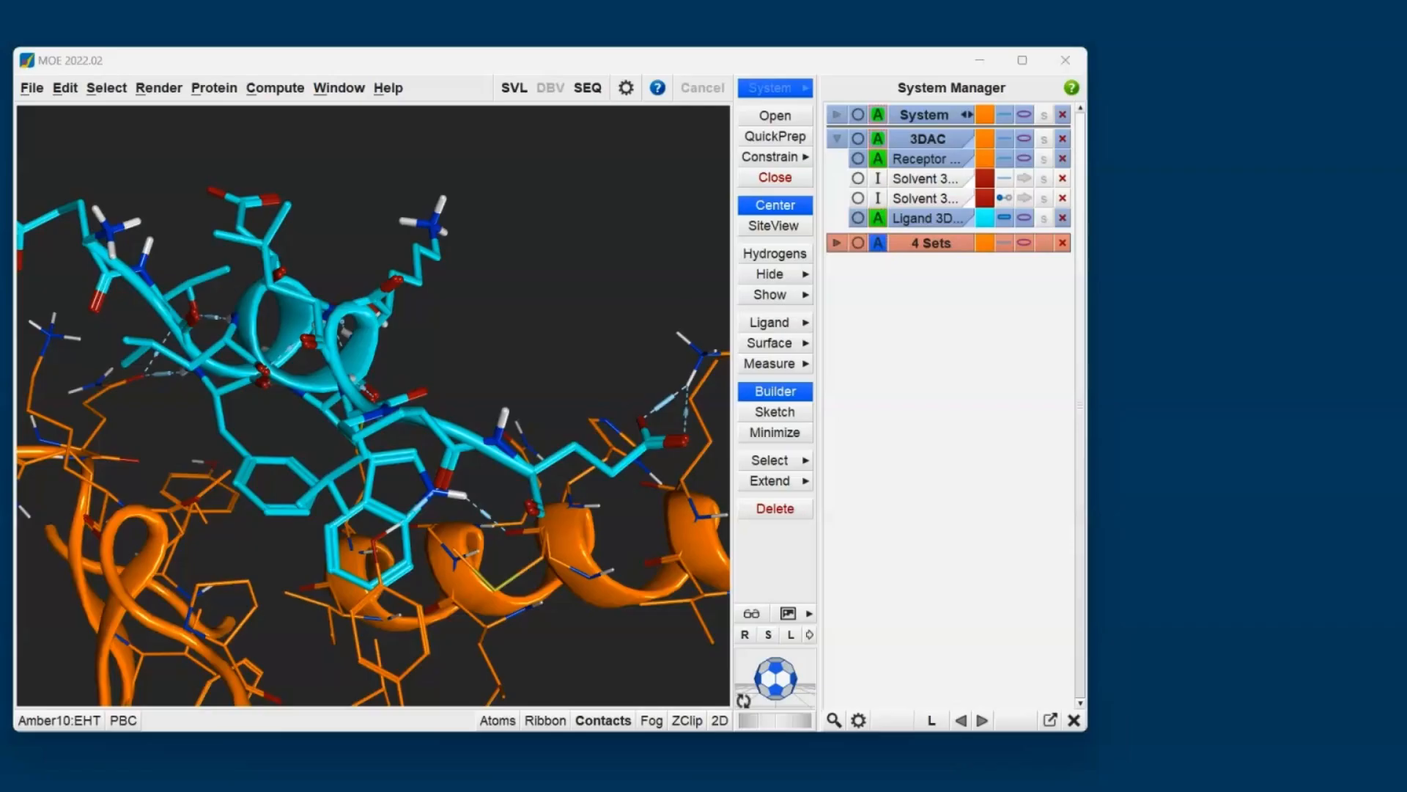
- Generate the receptor surface around the peptide and inspect how the ligand's carboxylate and side chains sit against it
left_click(799, 350)
left_click(852, 346)
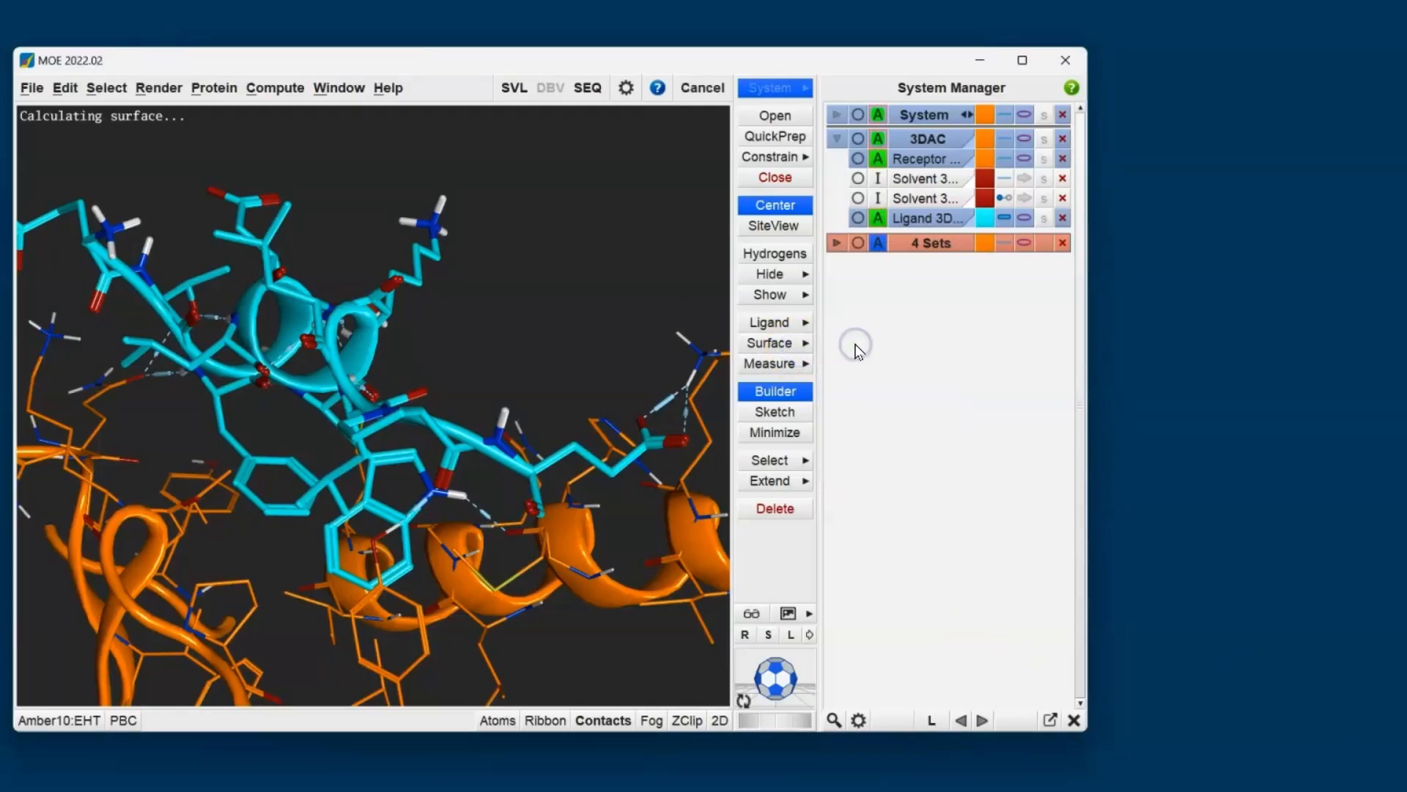
scroll(453, 350, "down", 2)
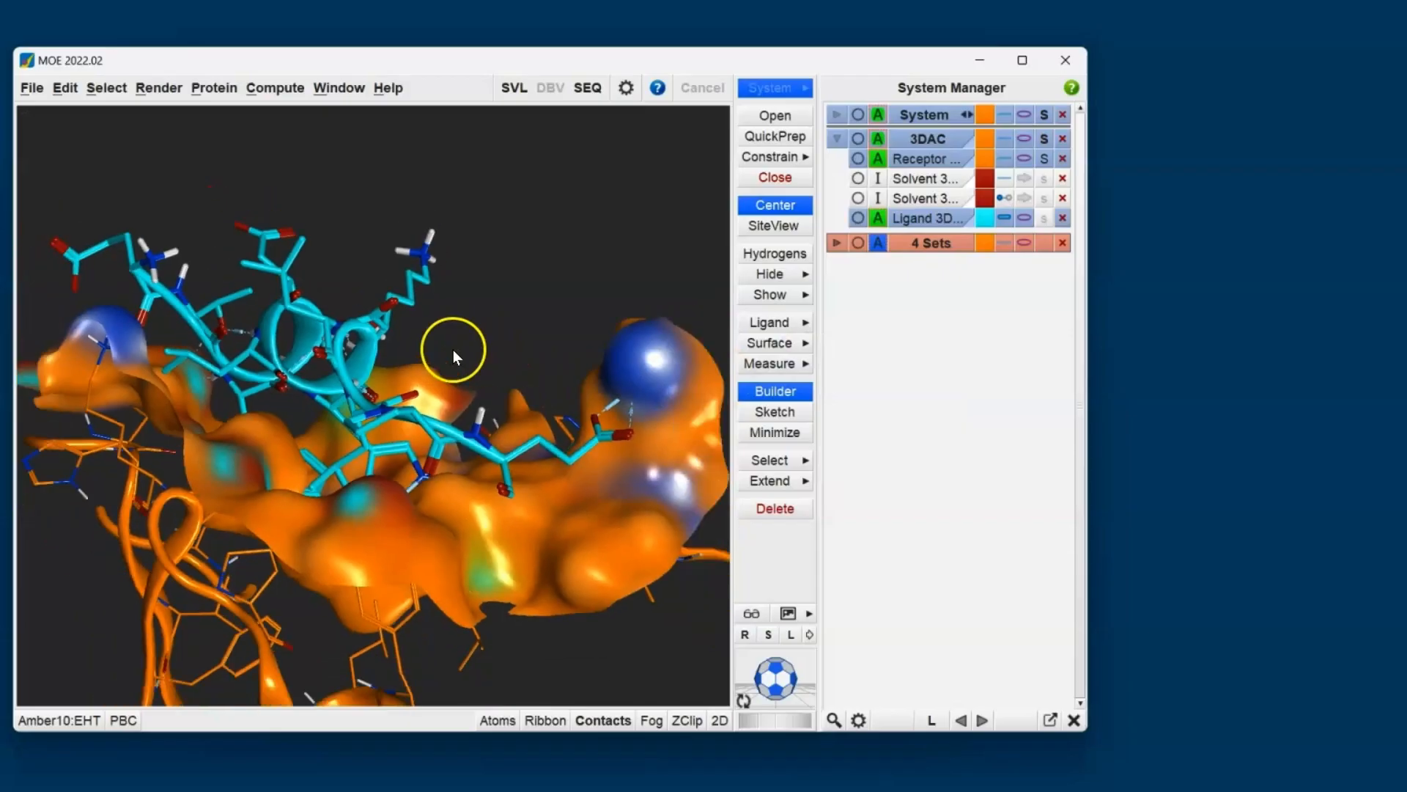
scroll(438, 380, "down", 1)
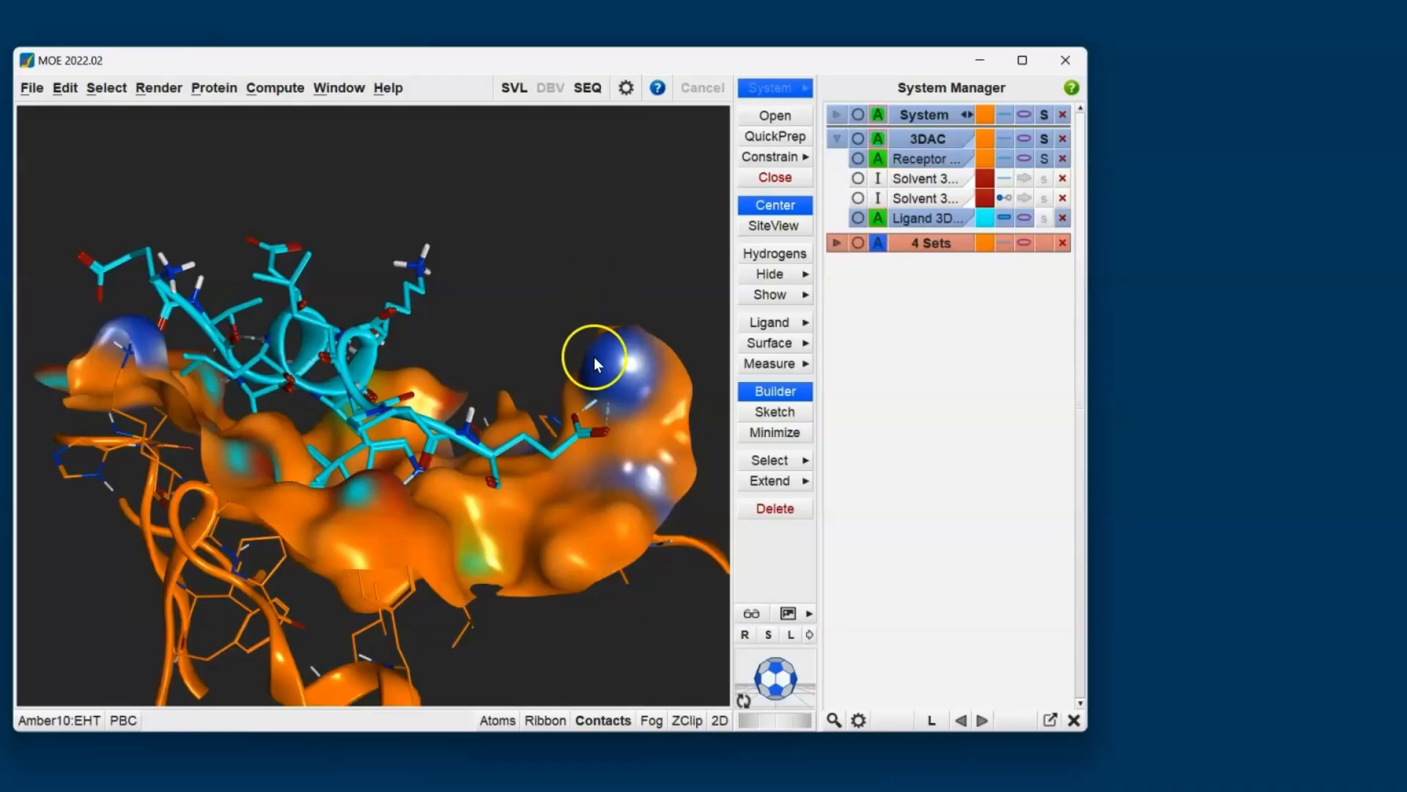
scroll(642, 426, "up", 5)
middle_click_drag(637, 424, 261, 377, "shift")
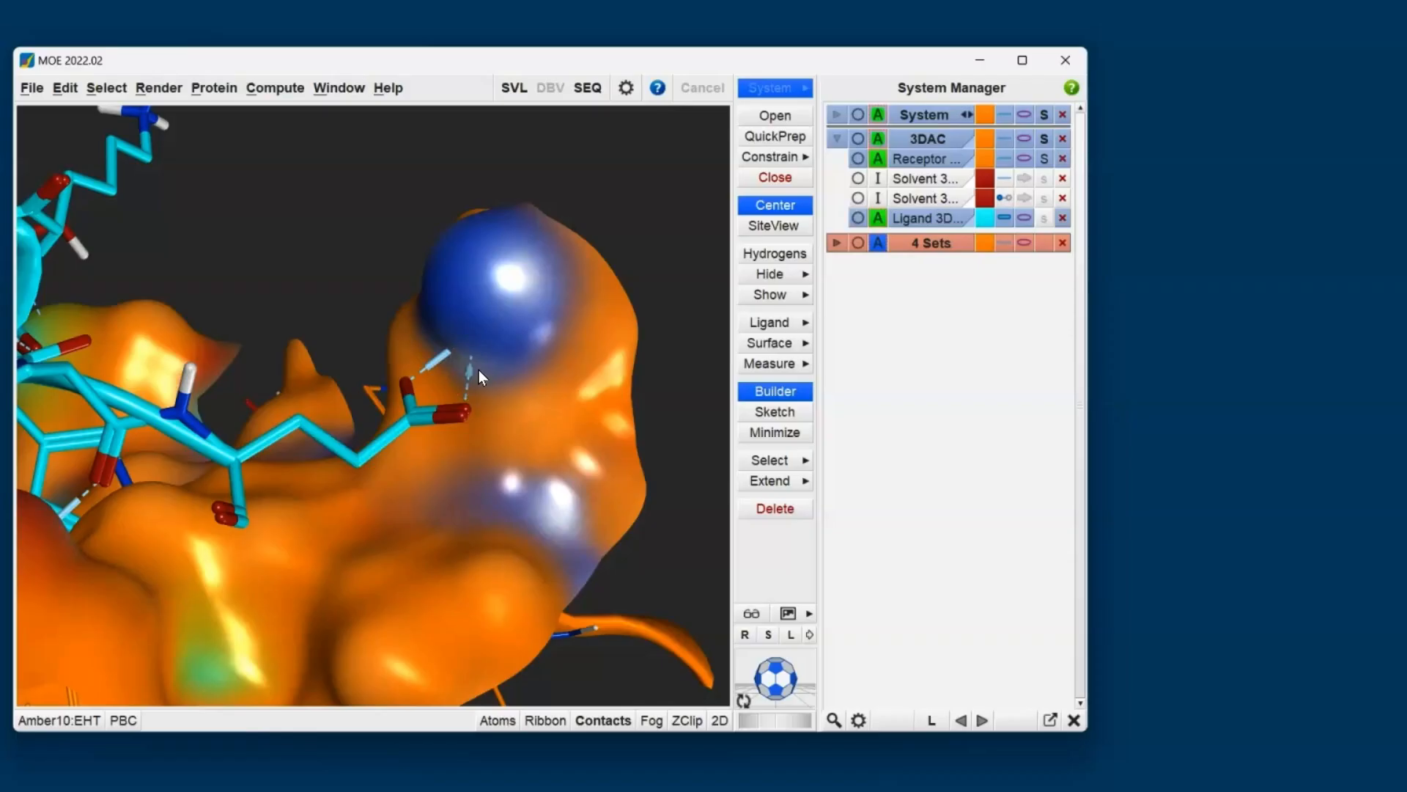
middle_click_drag(478, 370, 420, 543)
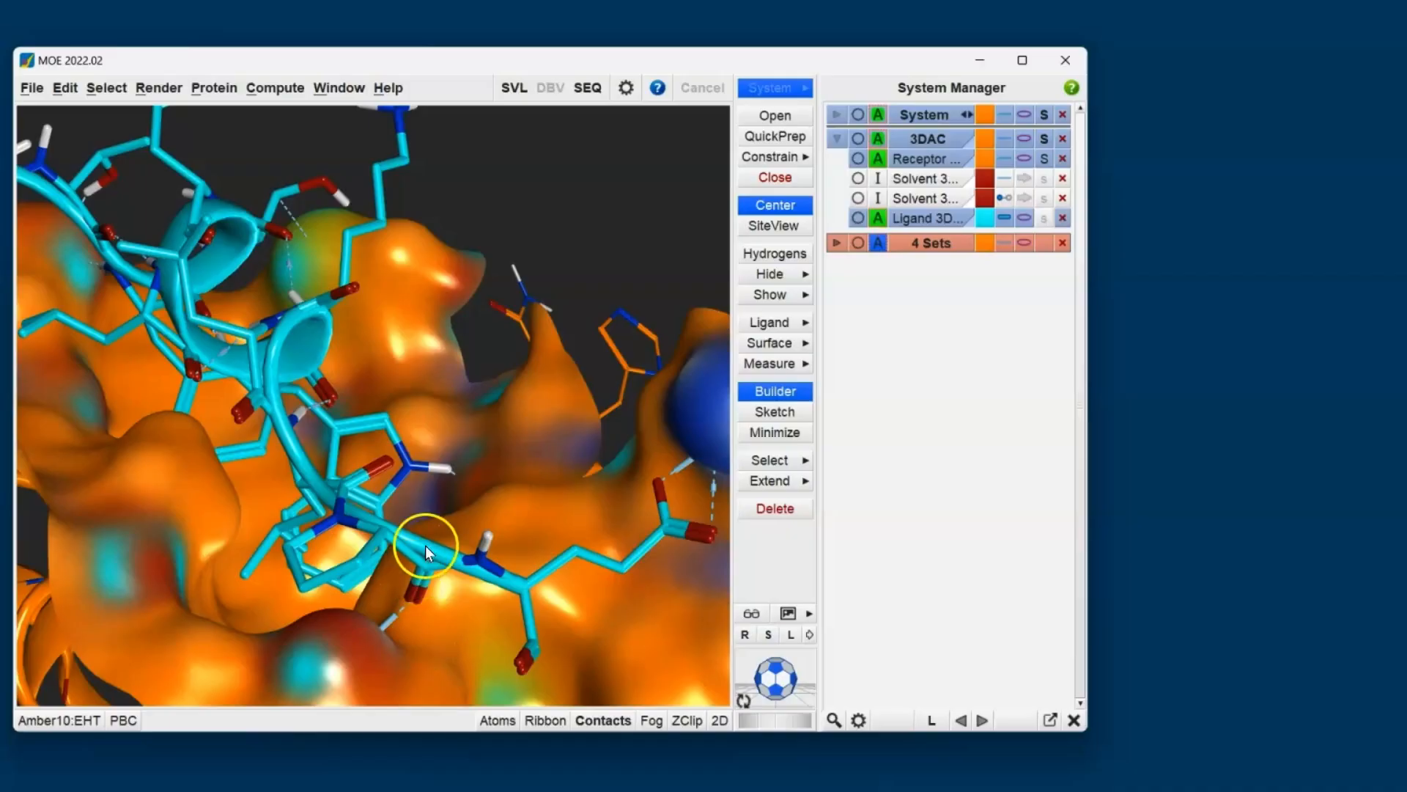
middle_click_drag(422, 541, 522, 452)
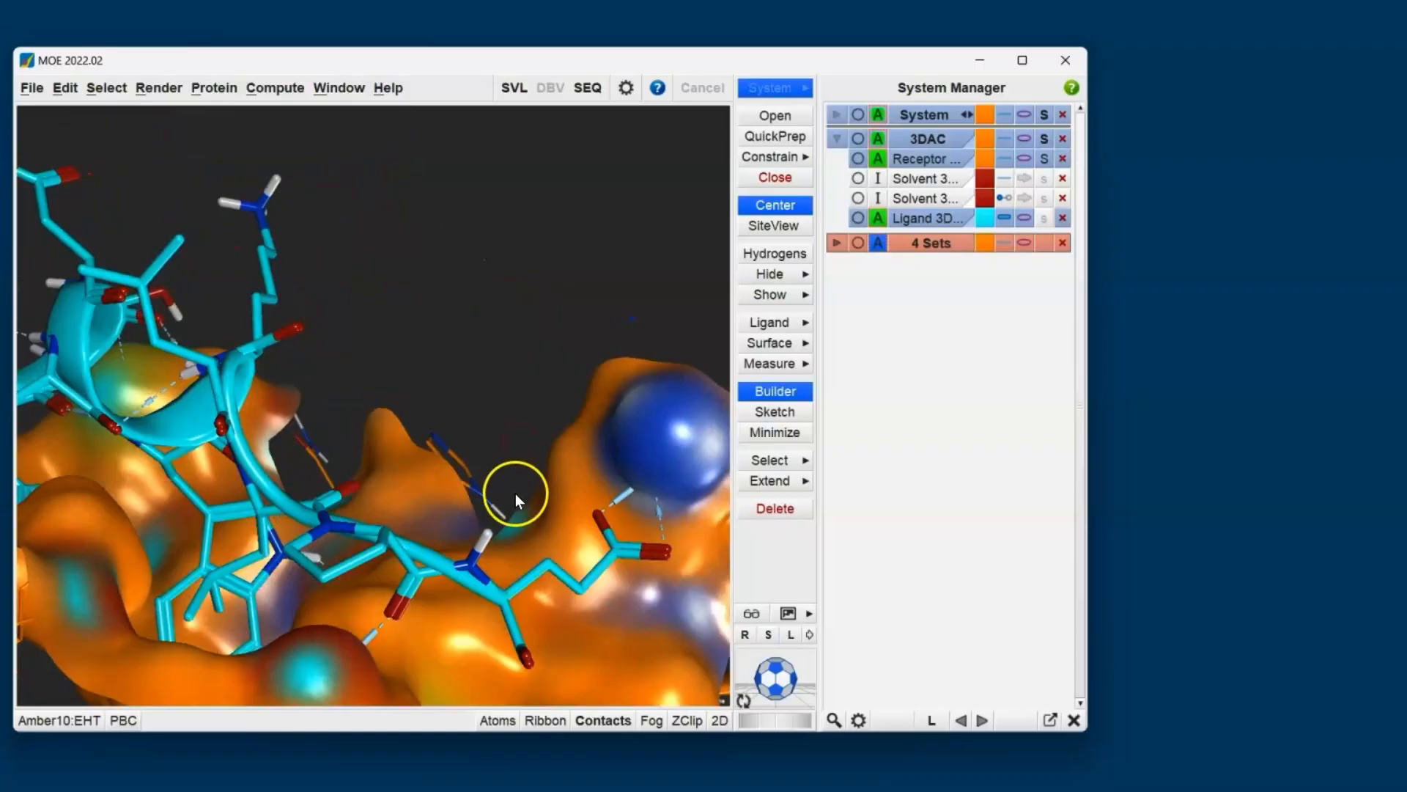
middle_click_drag(534, 471, 238, 463)
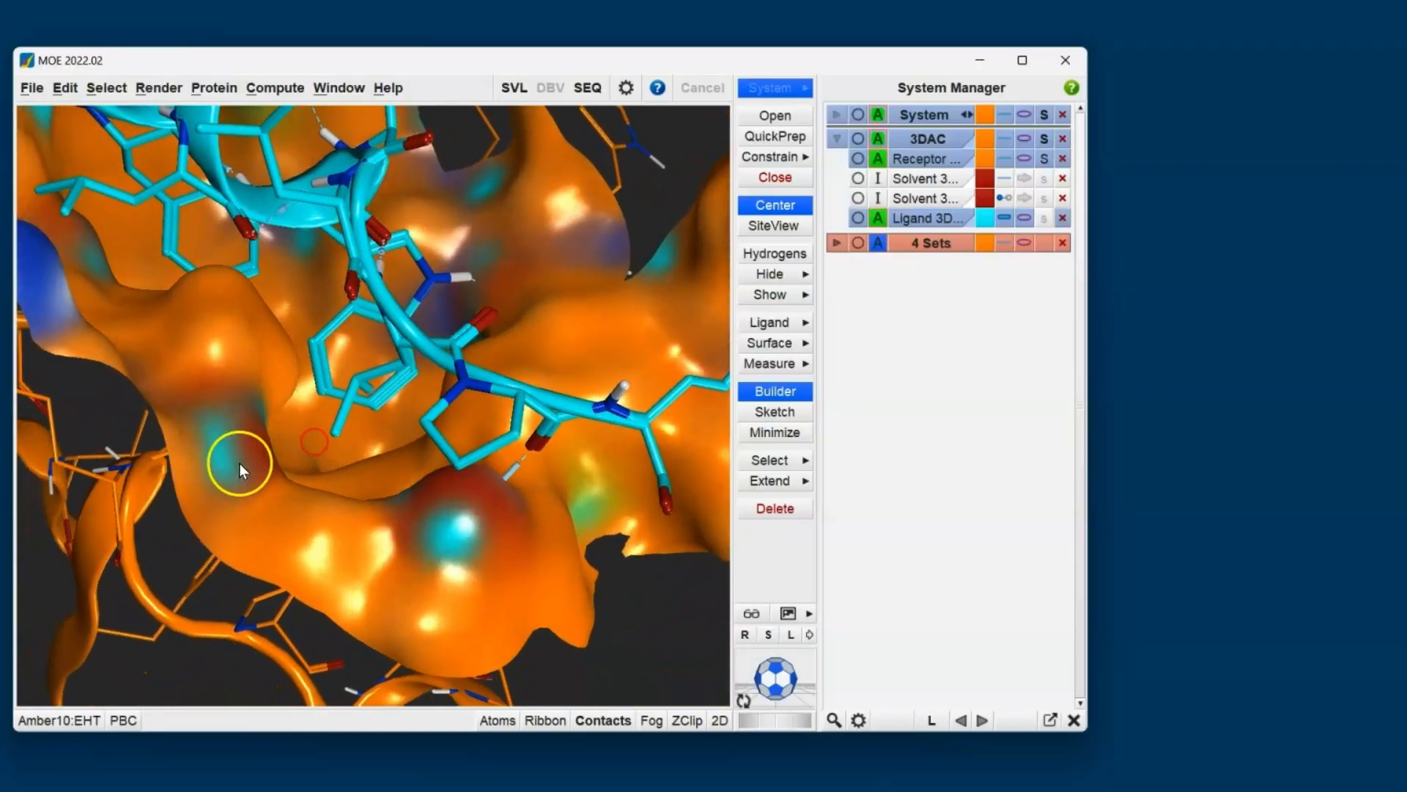
left_click(335, 429)
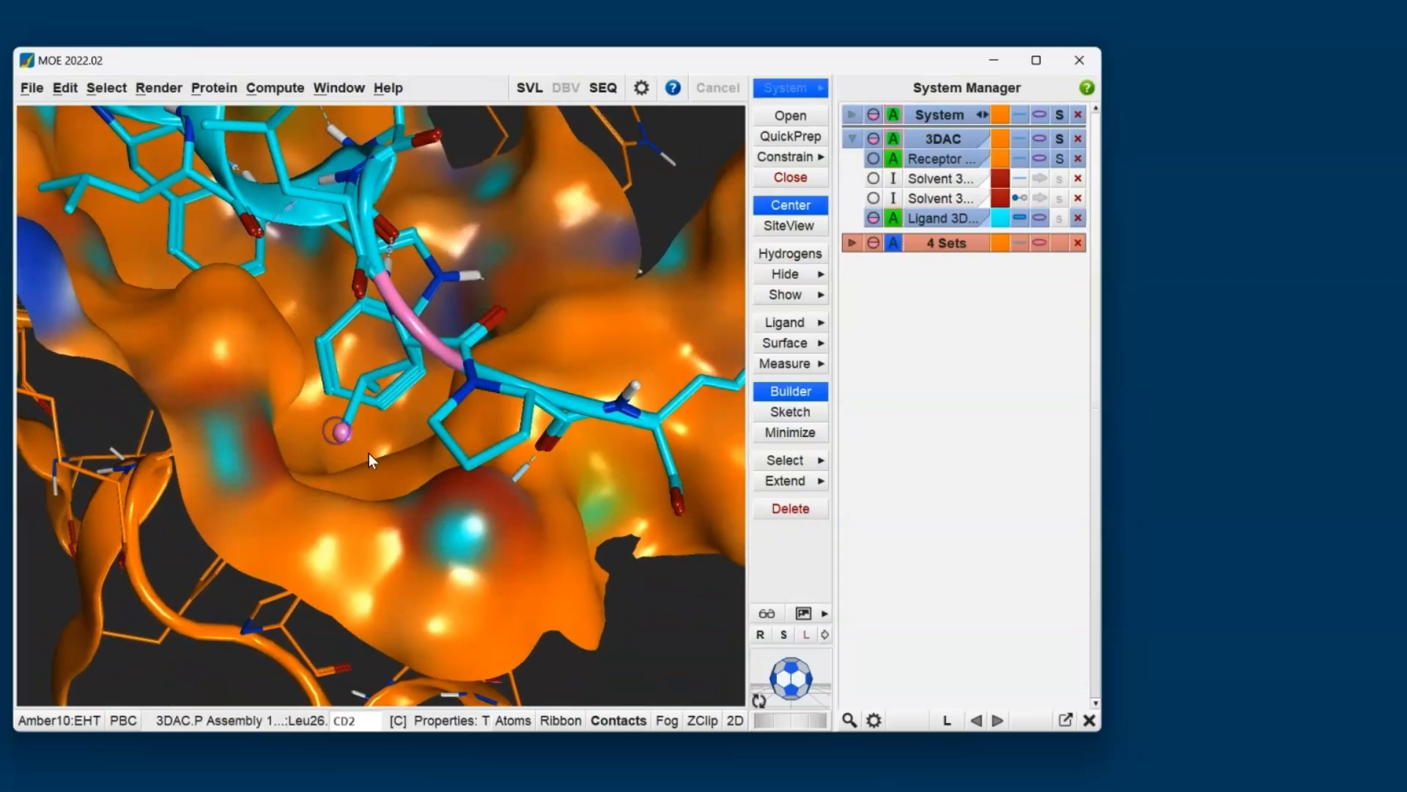
double_click(464, 468)
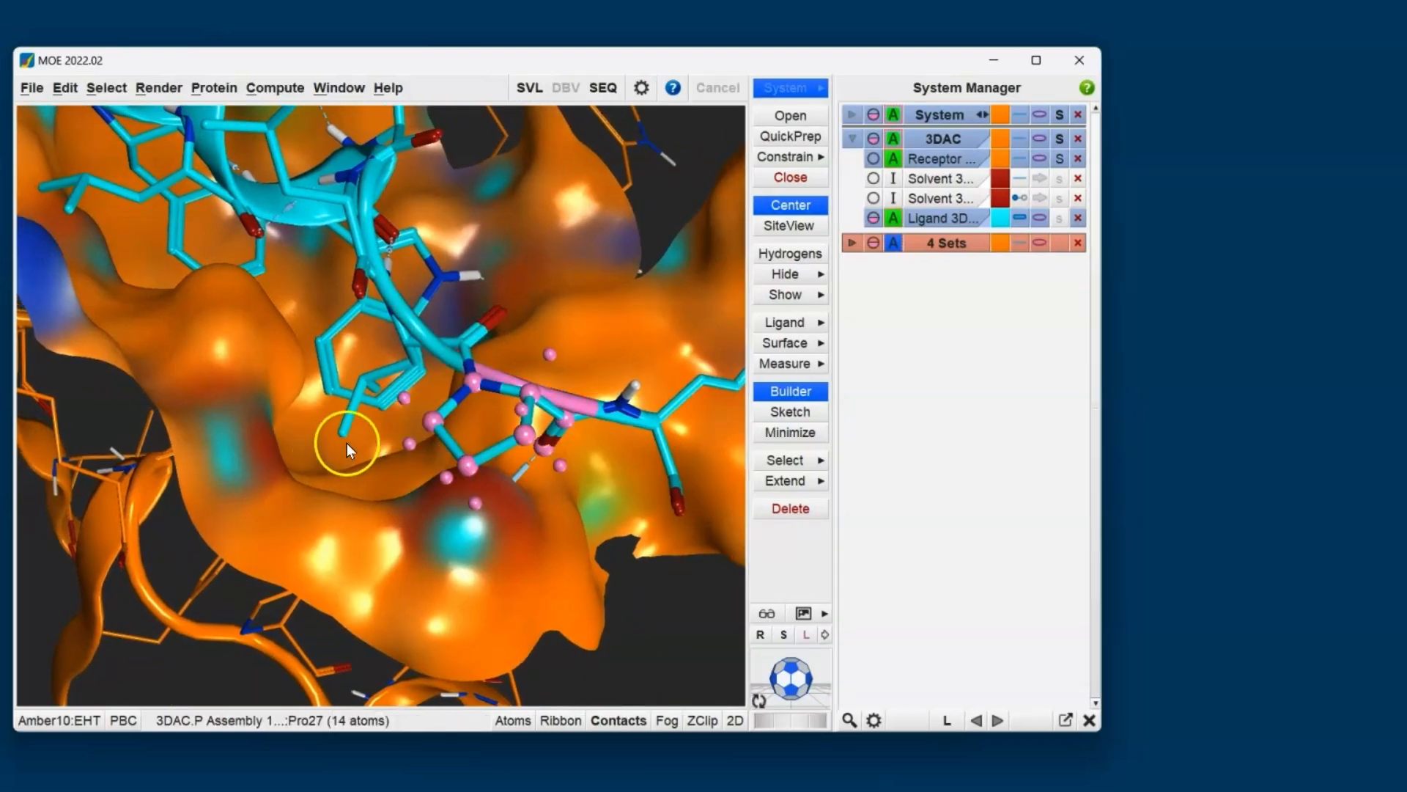
left_click(378, 458)
- Label one side-chain atom each of the ligand's Pro27, Leu26 and Leu22 with its residue name, and clear the selection
left_click(467, 465)
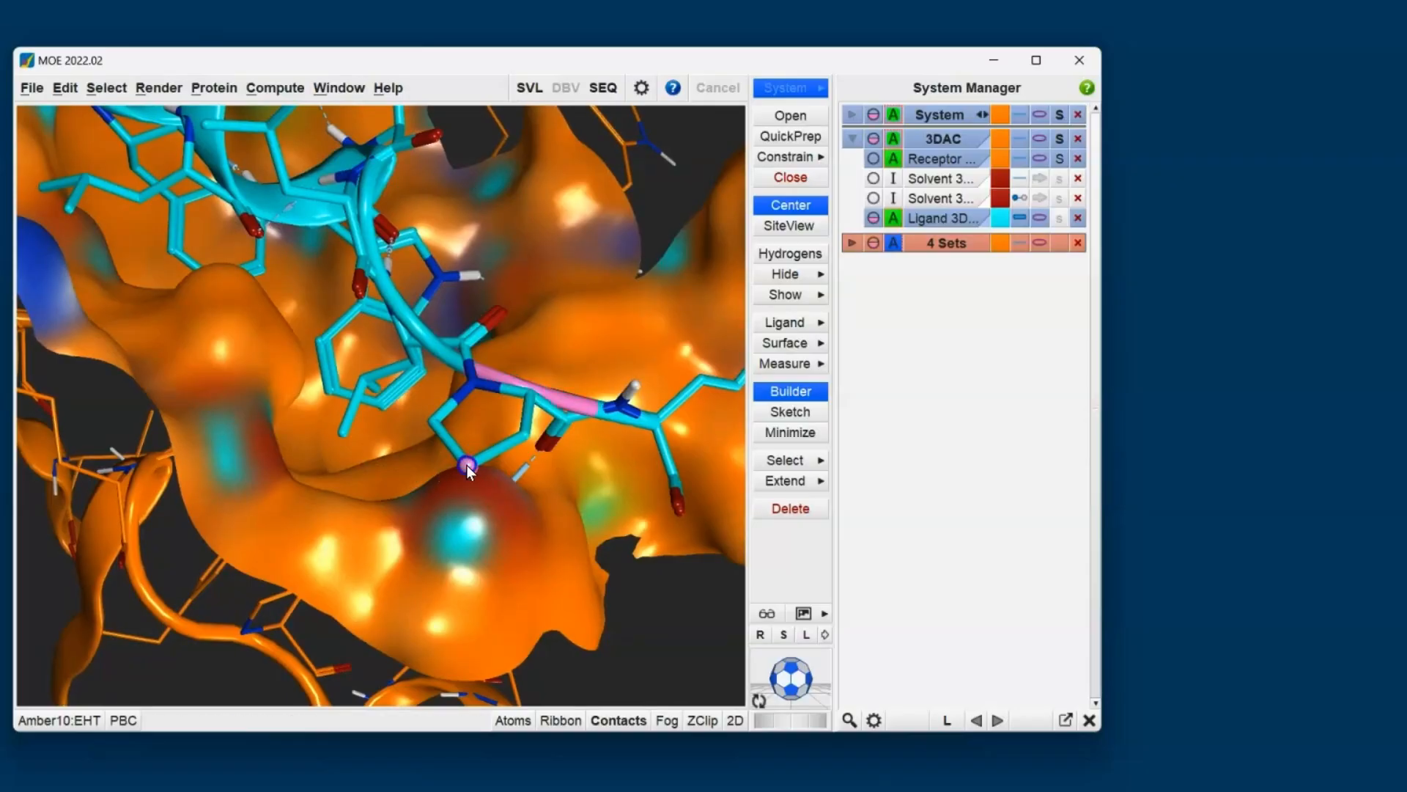
left_click(343, 434, "shift")
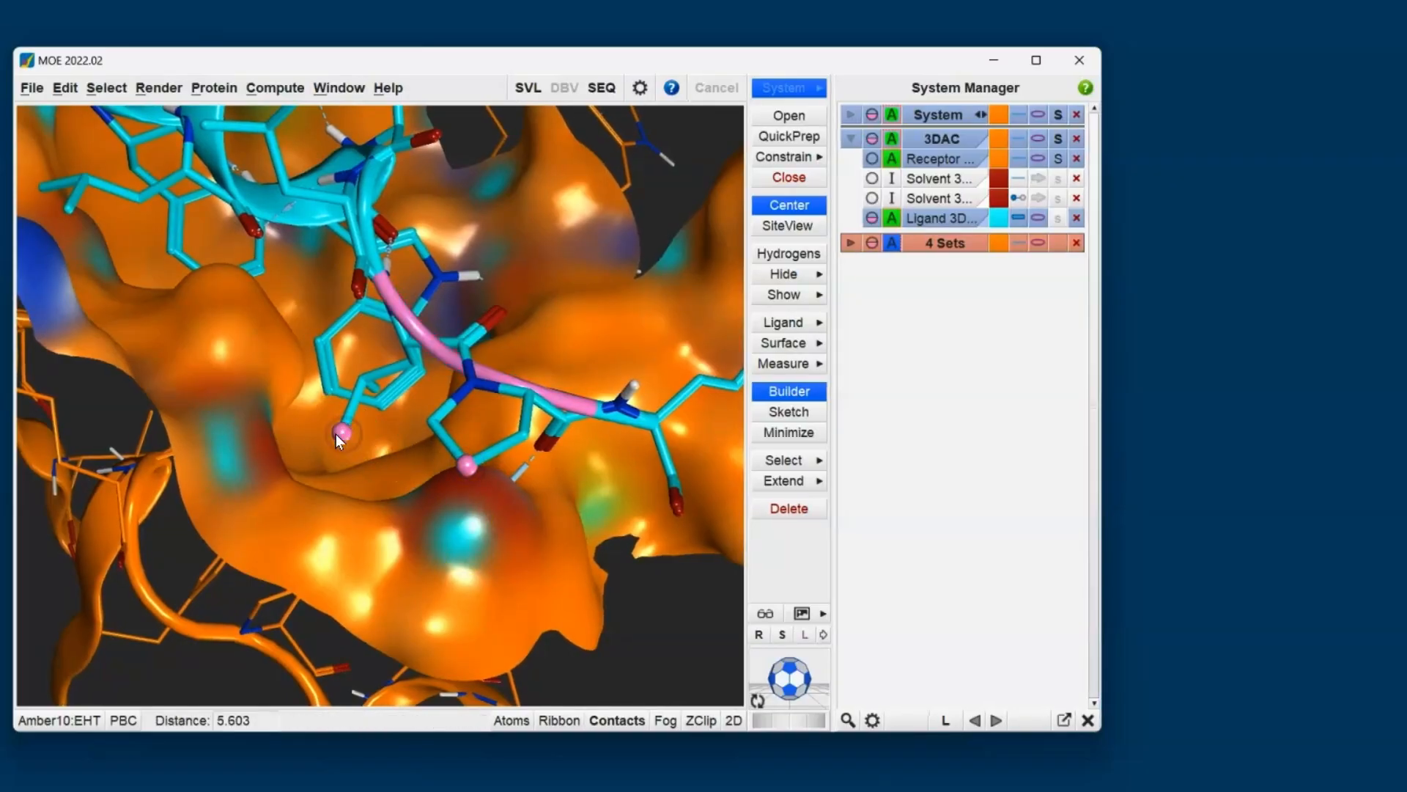
left_click(69, 208, "shift")
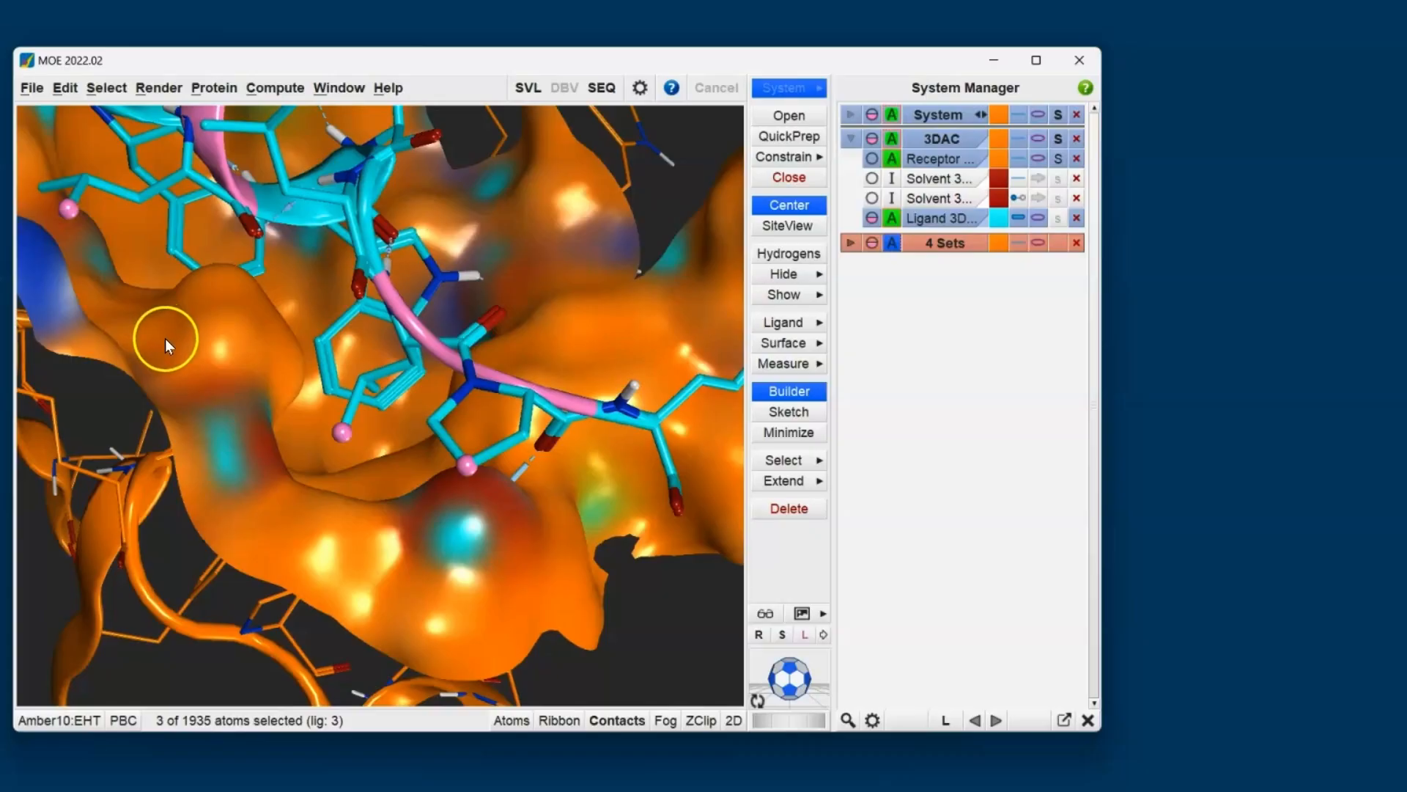
left_click(511, 720)
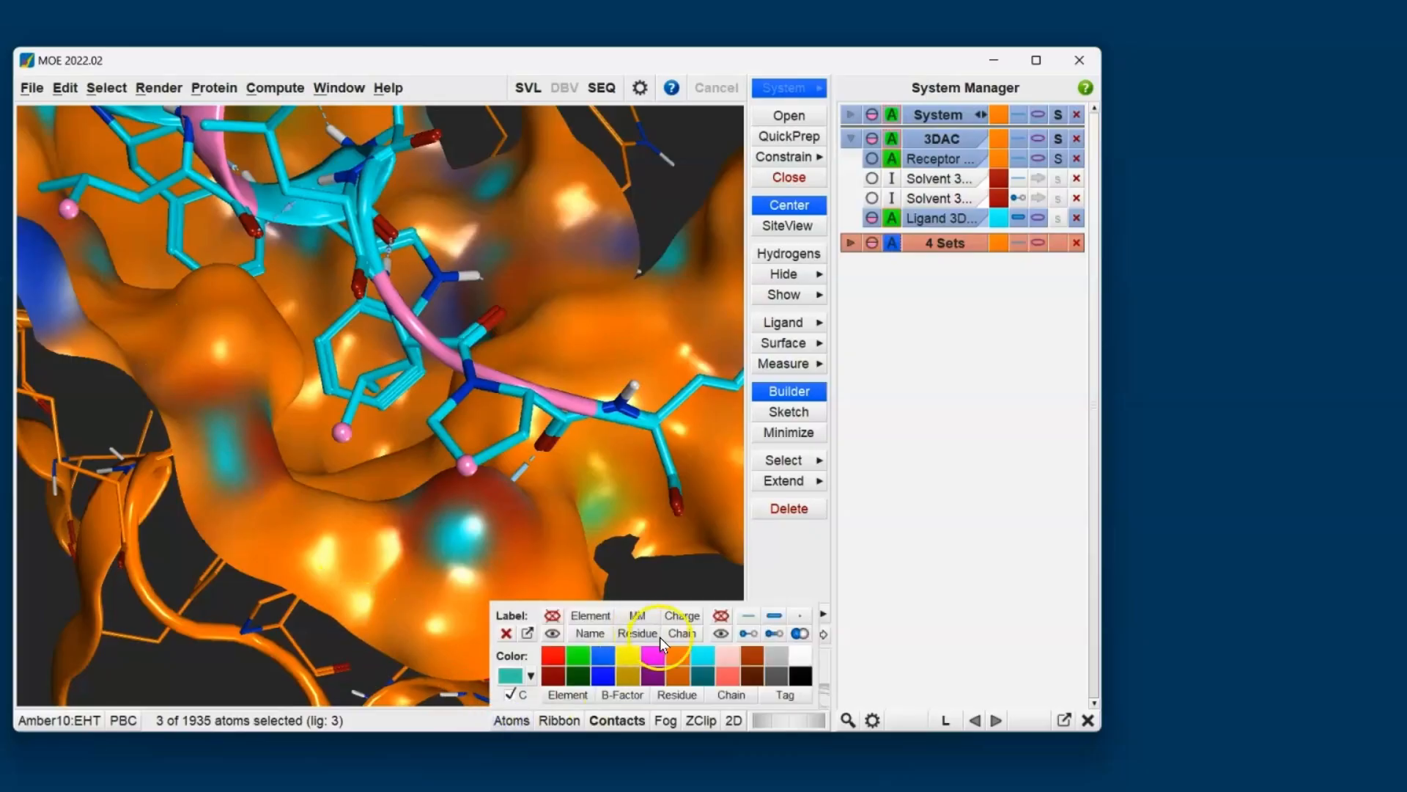
left_click(637, 634)
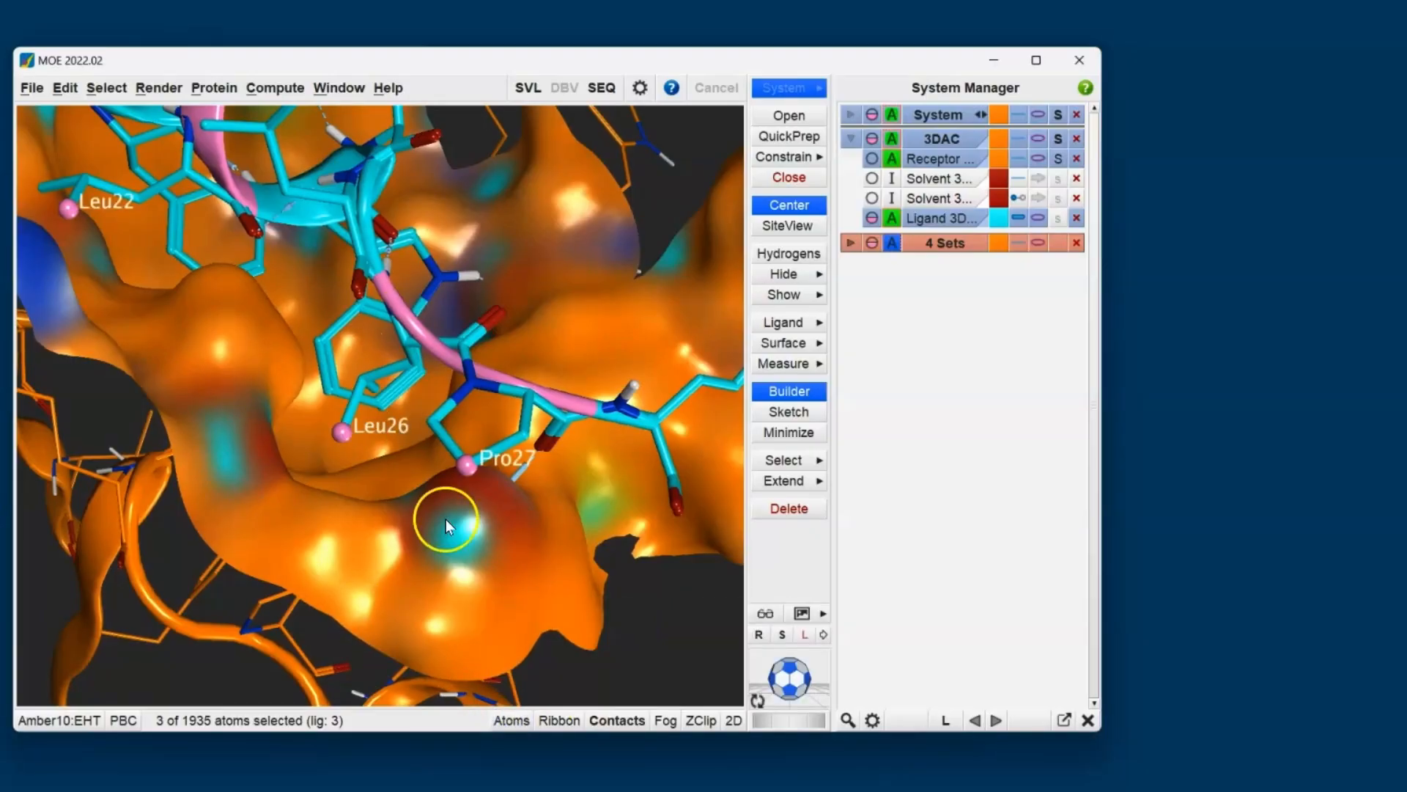
left_click(660, 604)
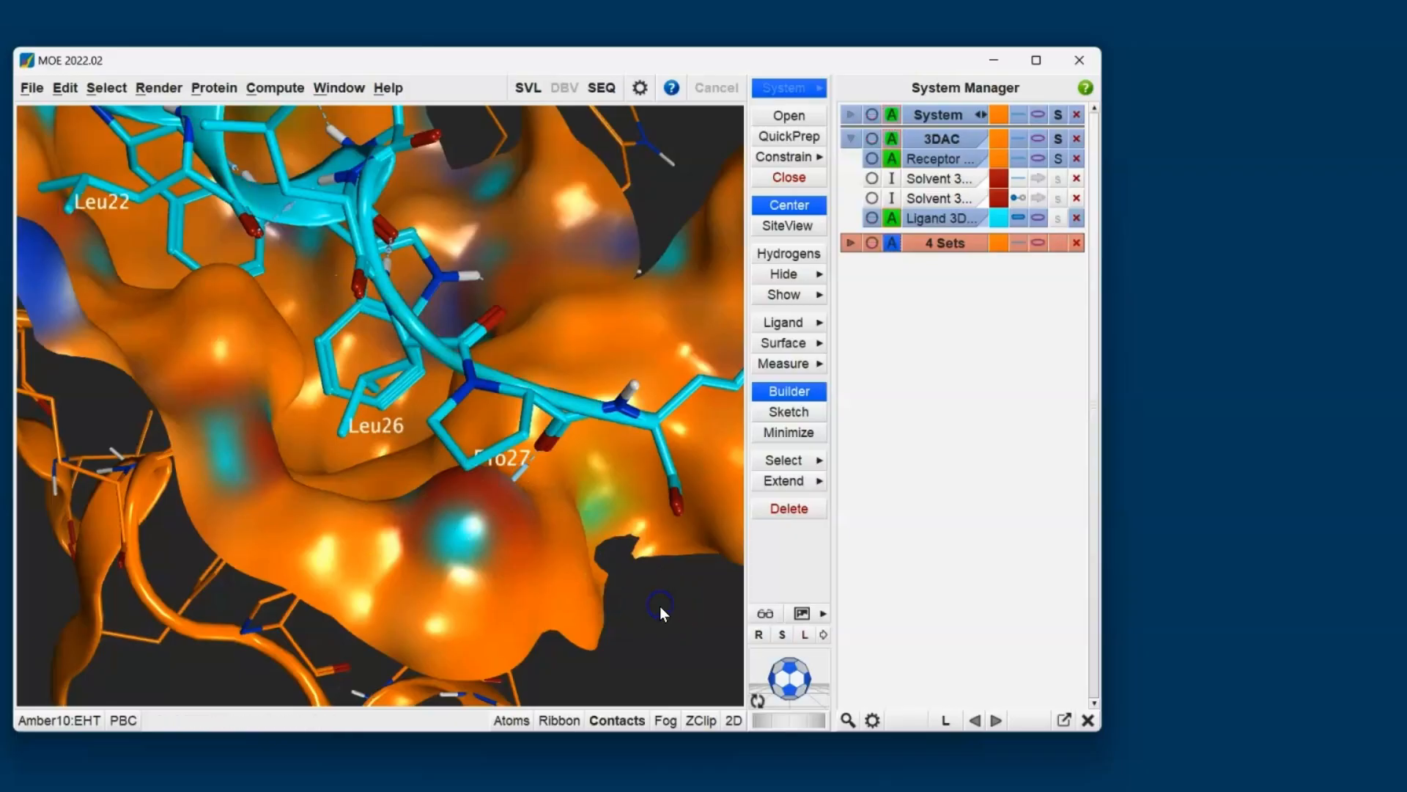
left_click(879, 517)
- Color the receptor's surface by Lipophilicity and inspect the hydrophobic and hydrophilic regions beneath the peptide
left_click(1058, 161)
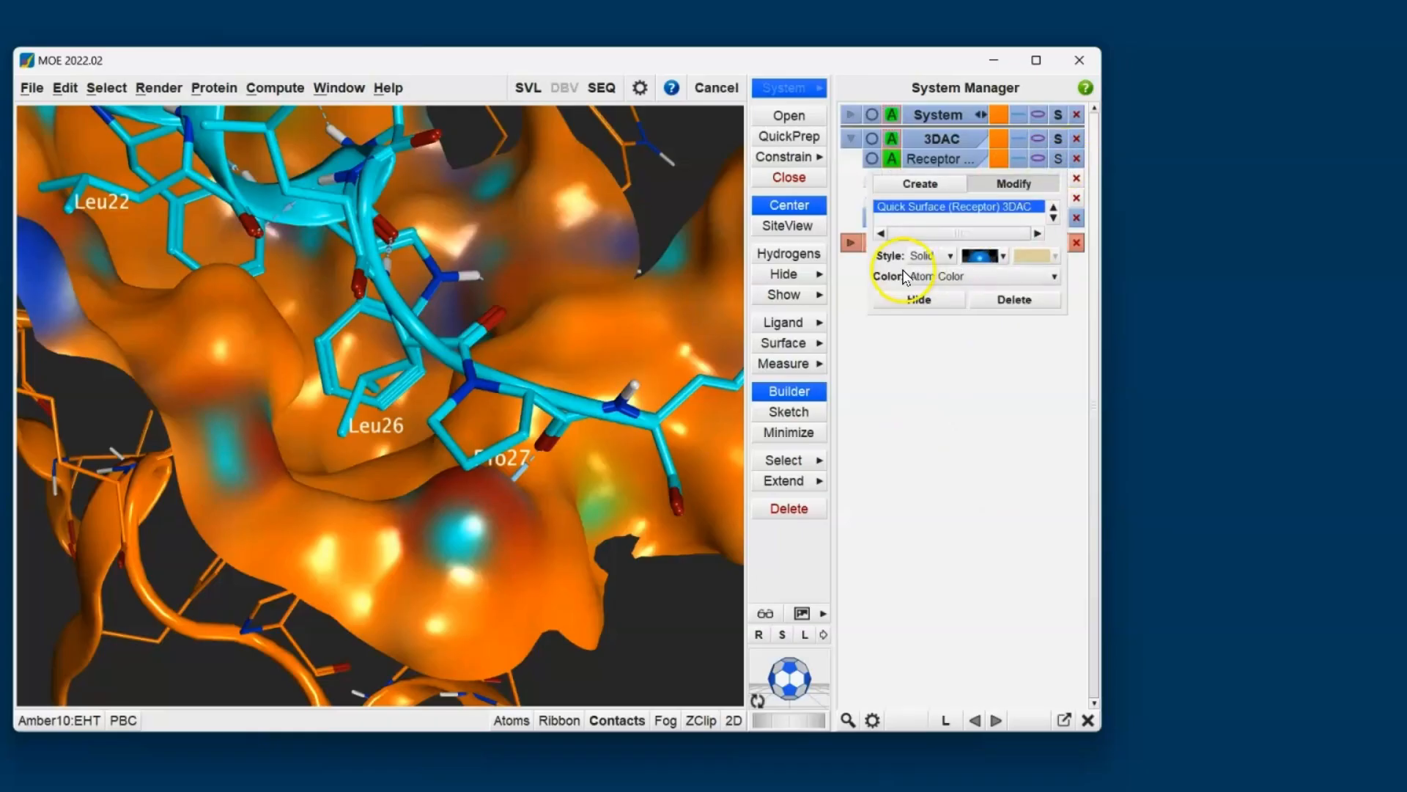
left_click(956, 276)
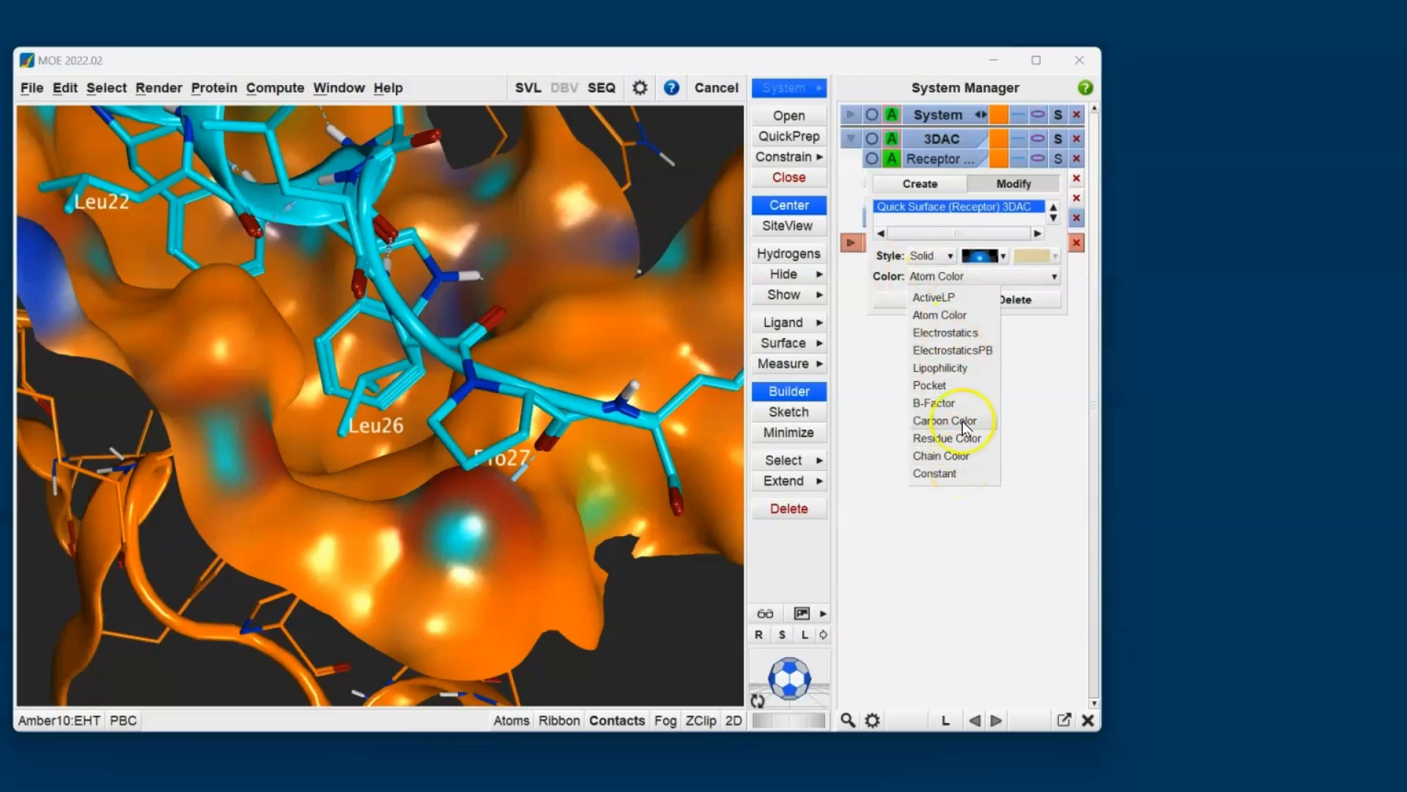
left_click(962, 368)
scroll(563, 445, "down", 5)
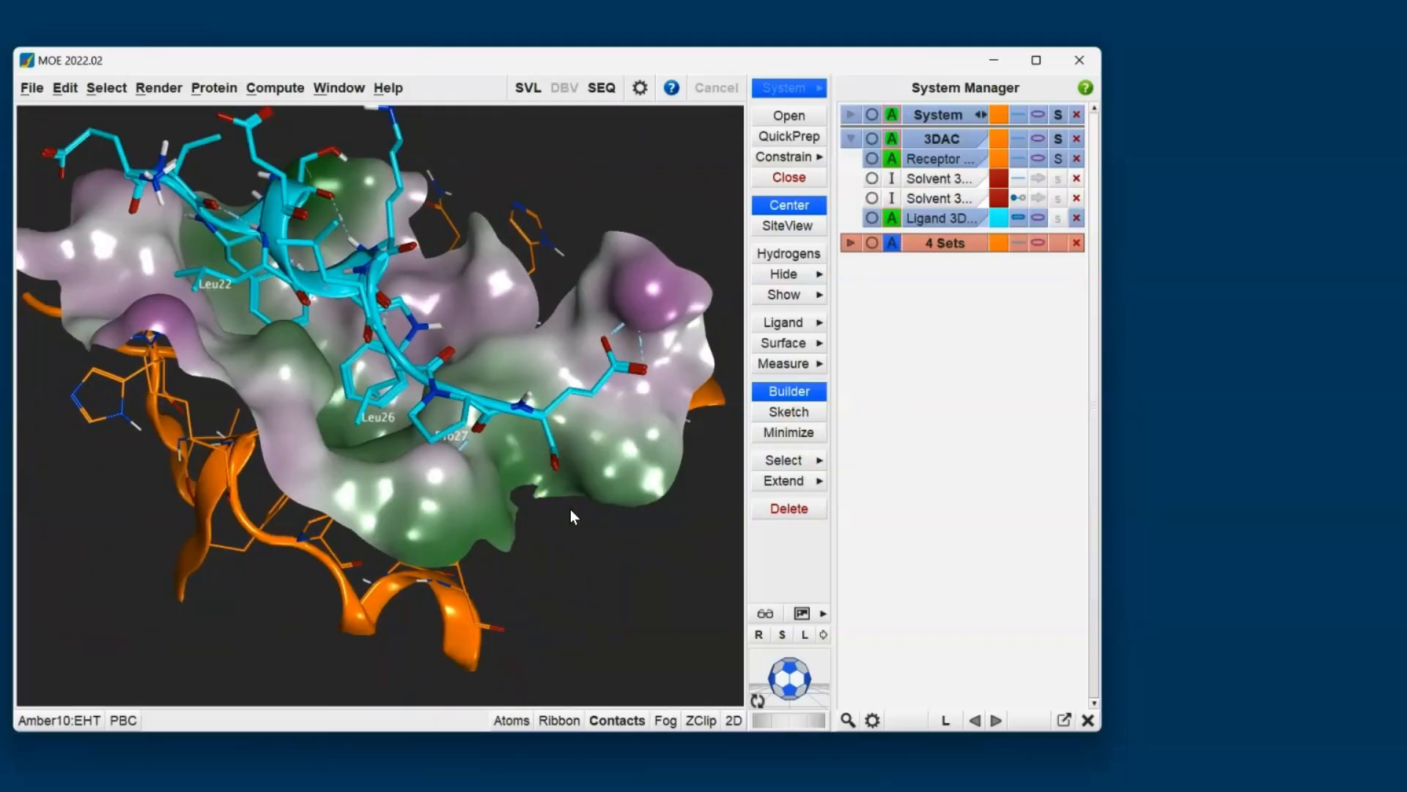
middle_click_drag(582, 492, 468, 538)
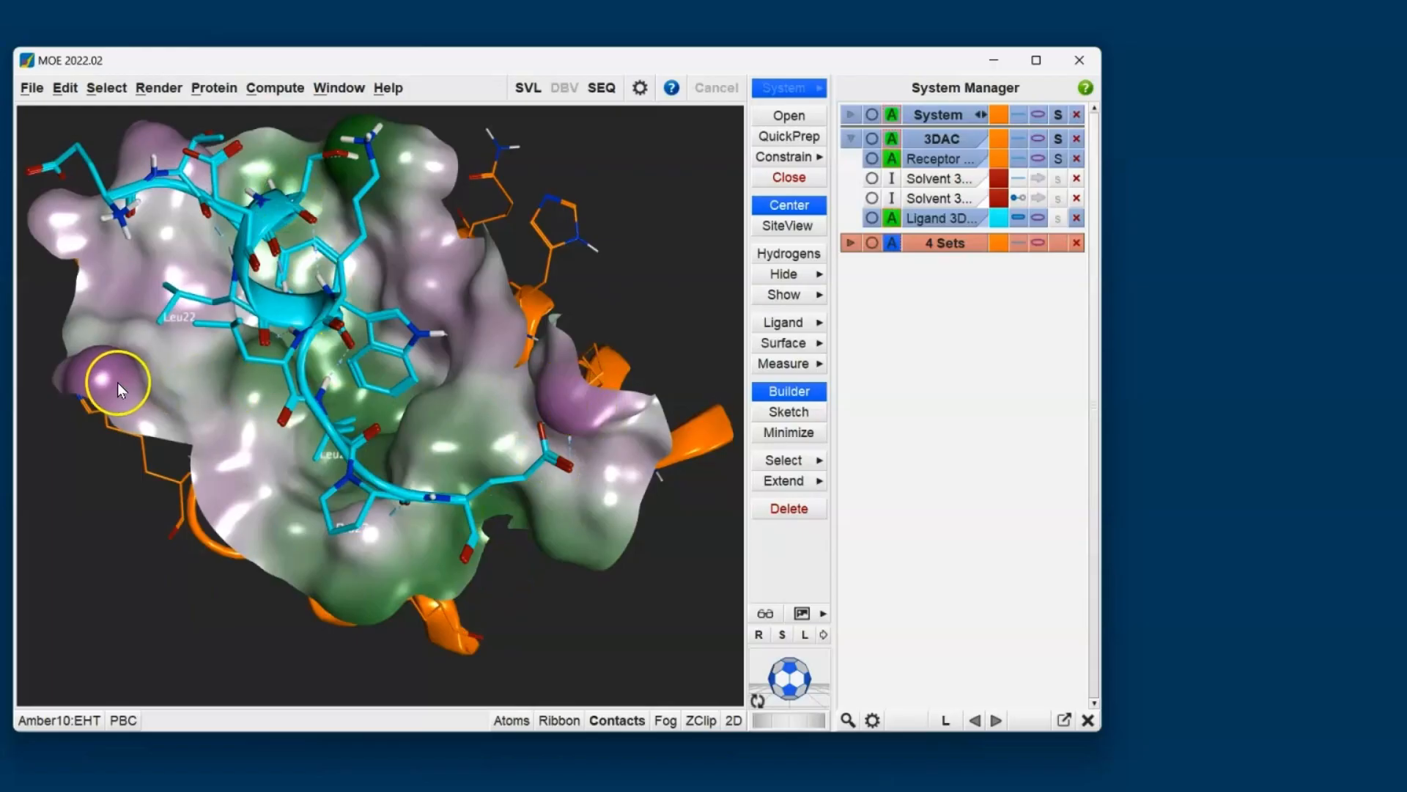
middle_click_drag(275, 489, 265, 315)
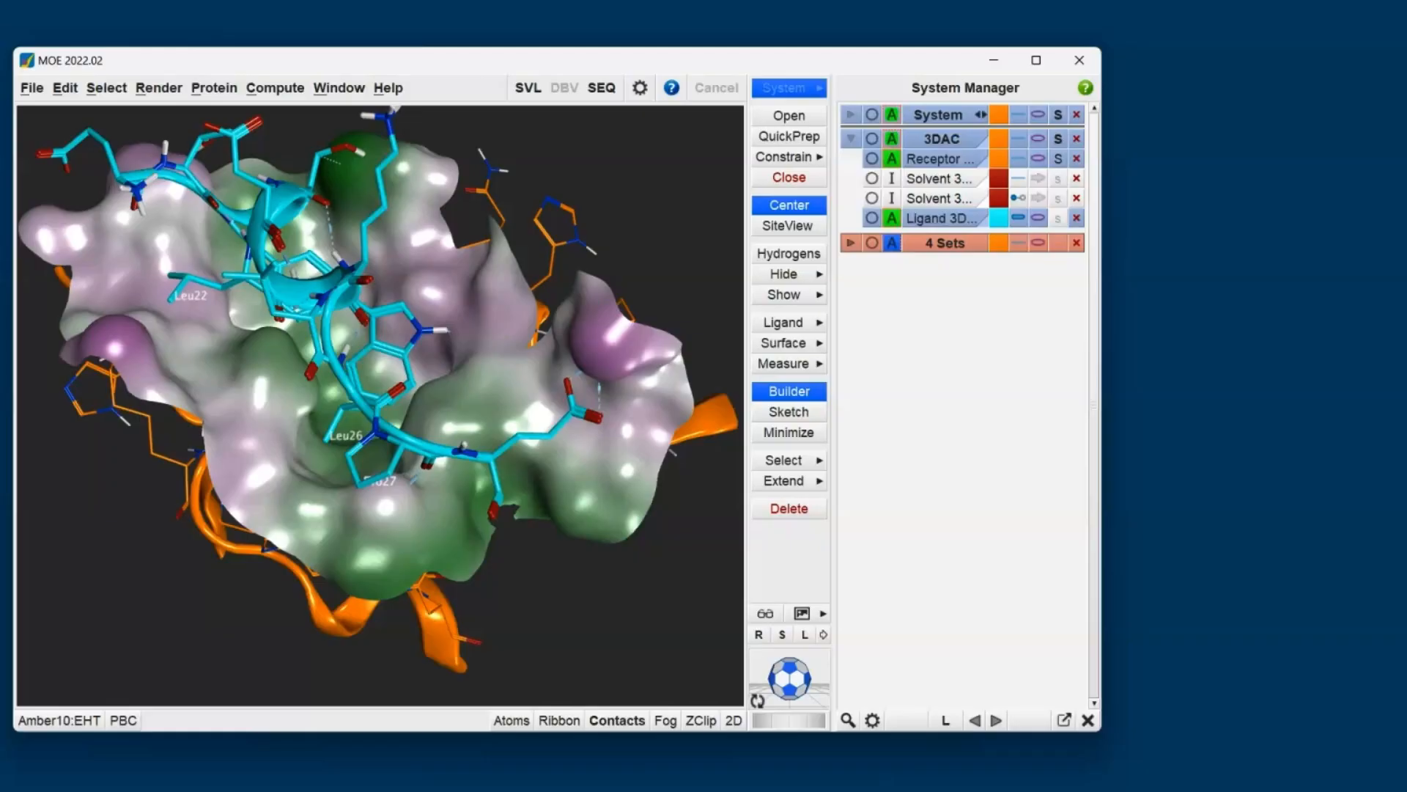
- Open the Surfaces and Maps settings and review the available surface types, keeping Molecular Surface
left_click(819, 343)
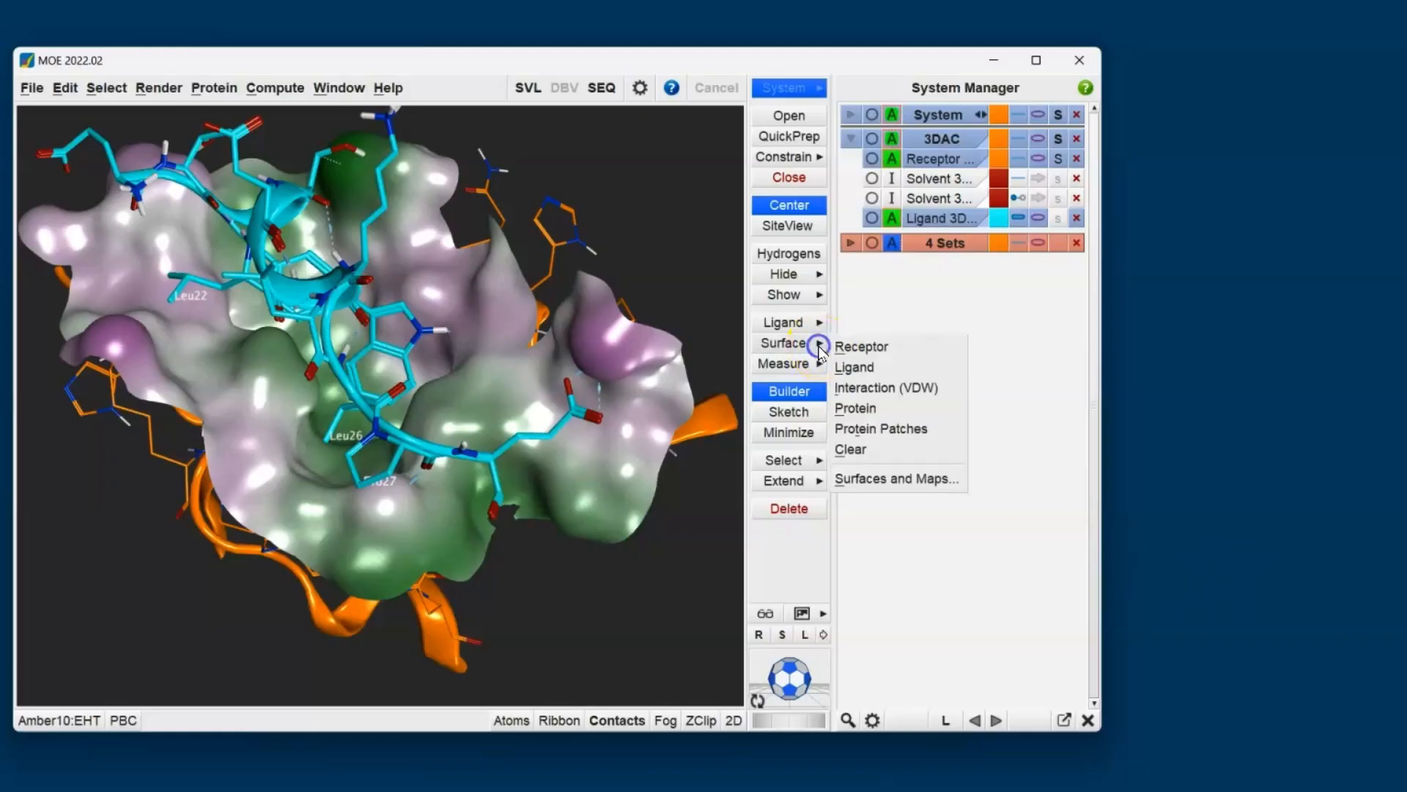
left_click(900, 480)
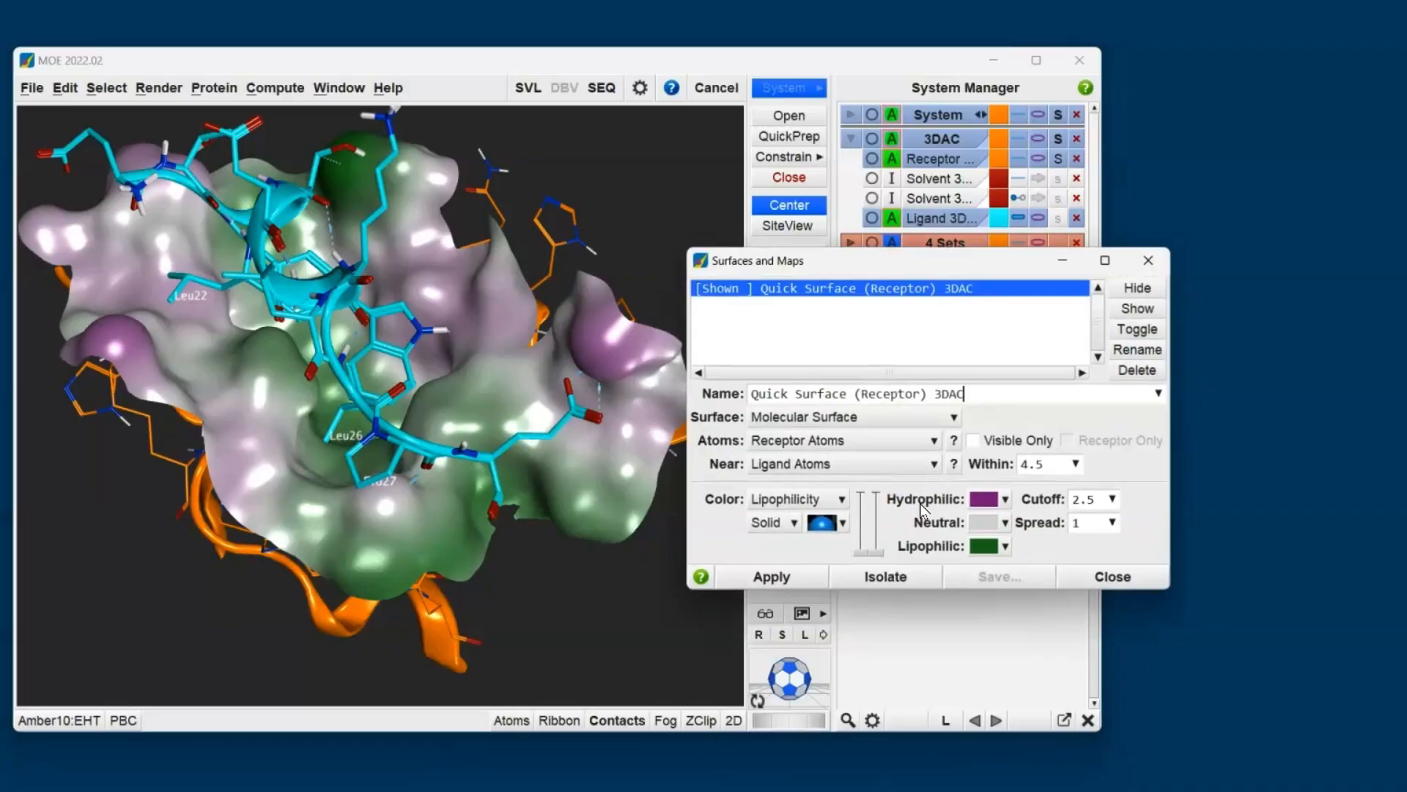
left_click(891, 366)
left_click(900, 337)
left_click(903, 327)
left_click(883, 417)
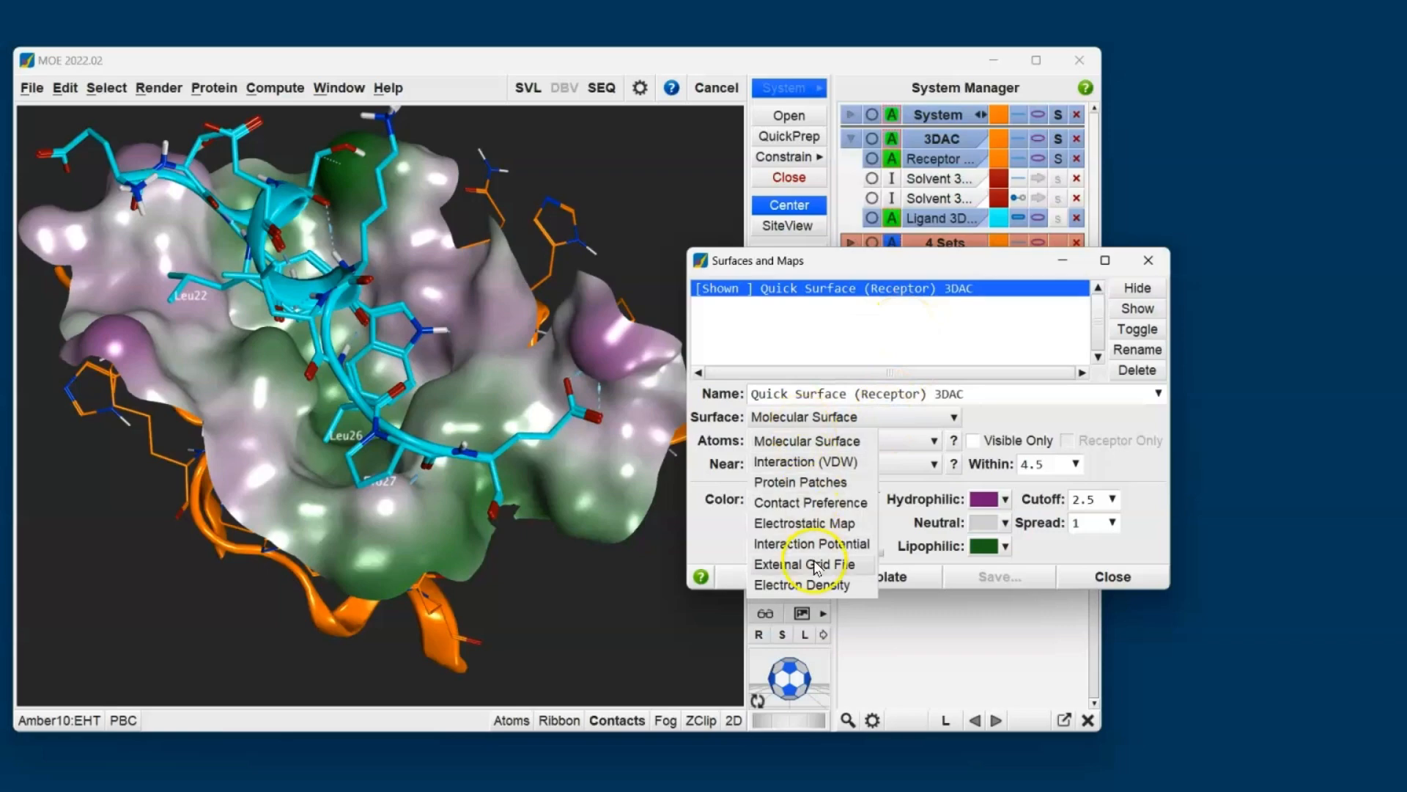
left_click(708, 522)
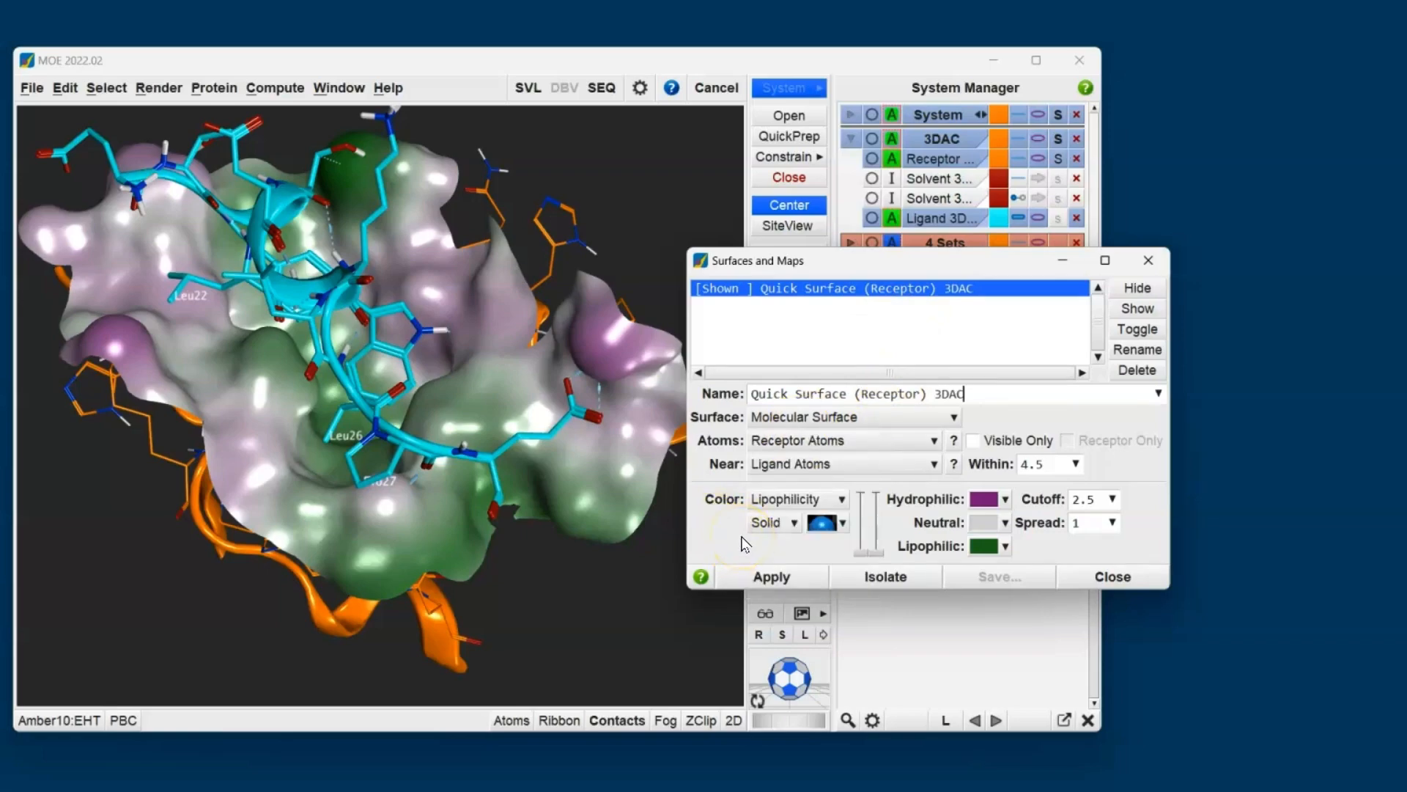
- Hide the receptor's lipophilicity surface and generate an Electrostatic Map for the receptor atoms within 4.5 of the ligand atoms
left_click_drag(889, 261, 1268, 379)
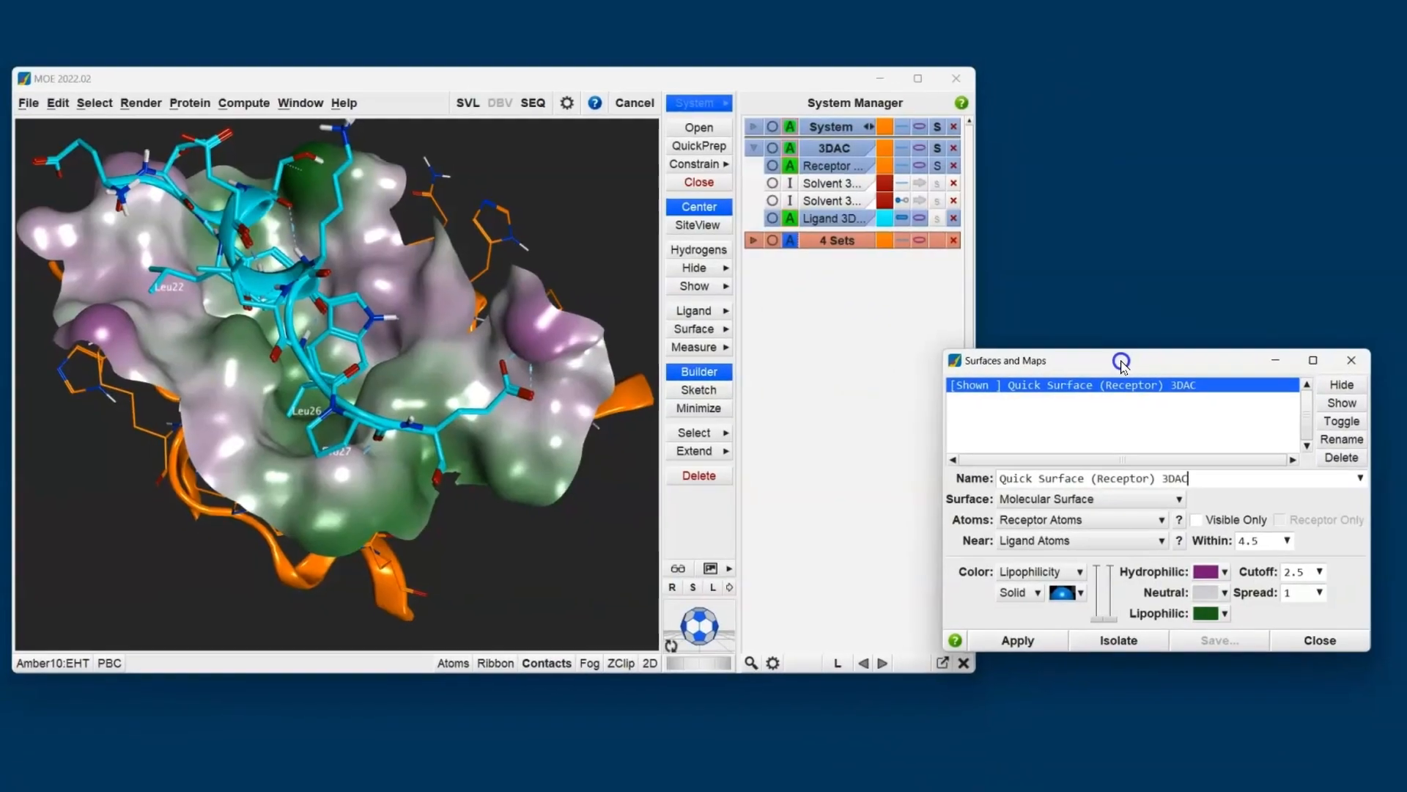
left_click(1342, 386)
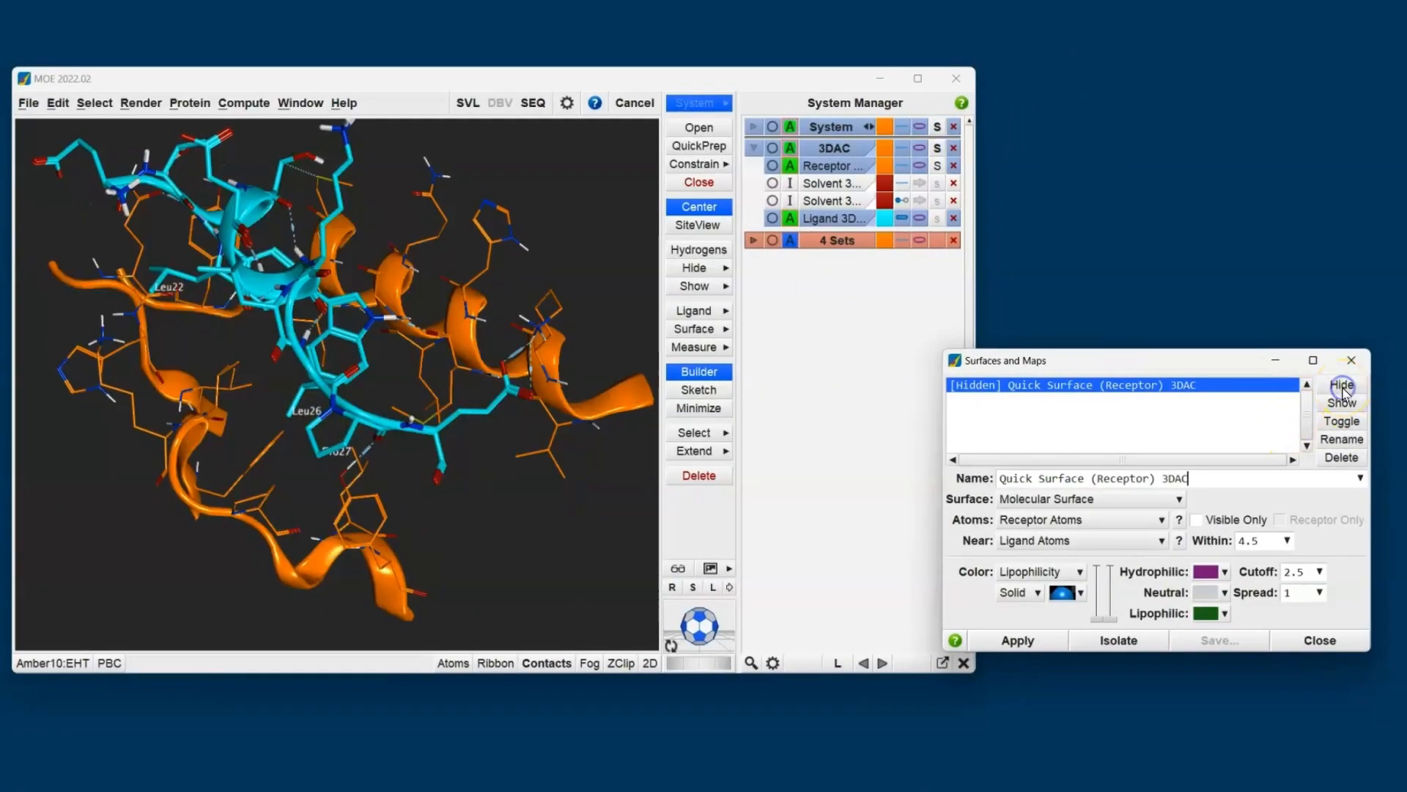
left_click(1118, 499)
left_click(1046, 593)
left_click(1024, 640)
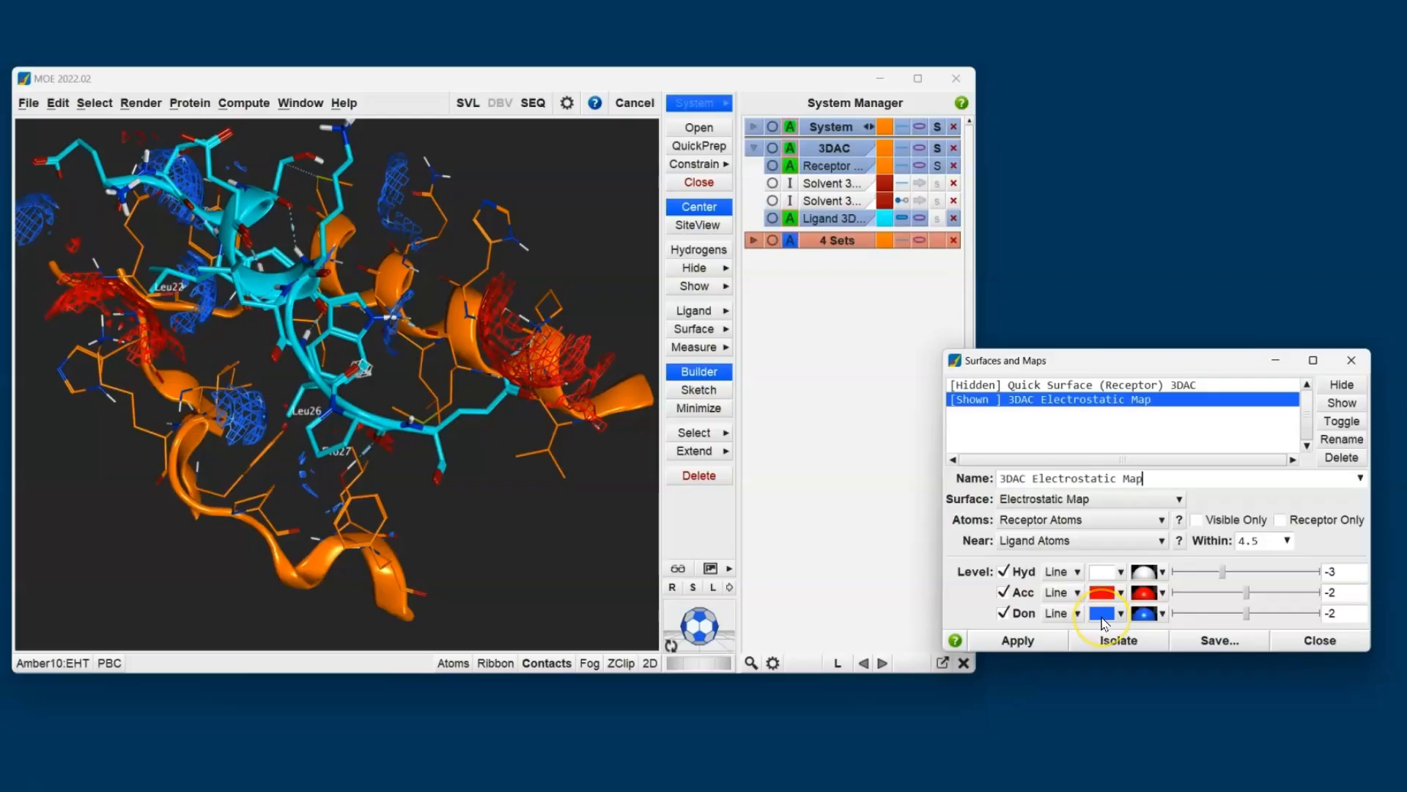
- Turn off the map's donor and acceptor contours and inspect the hydrophobic contour at the ligand's indole ring
left_click(1003, 613)
left_click(1006, 593)
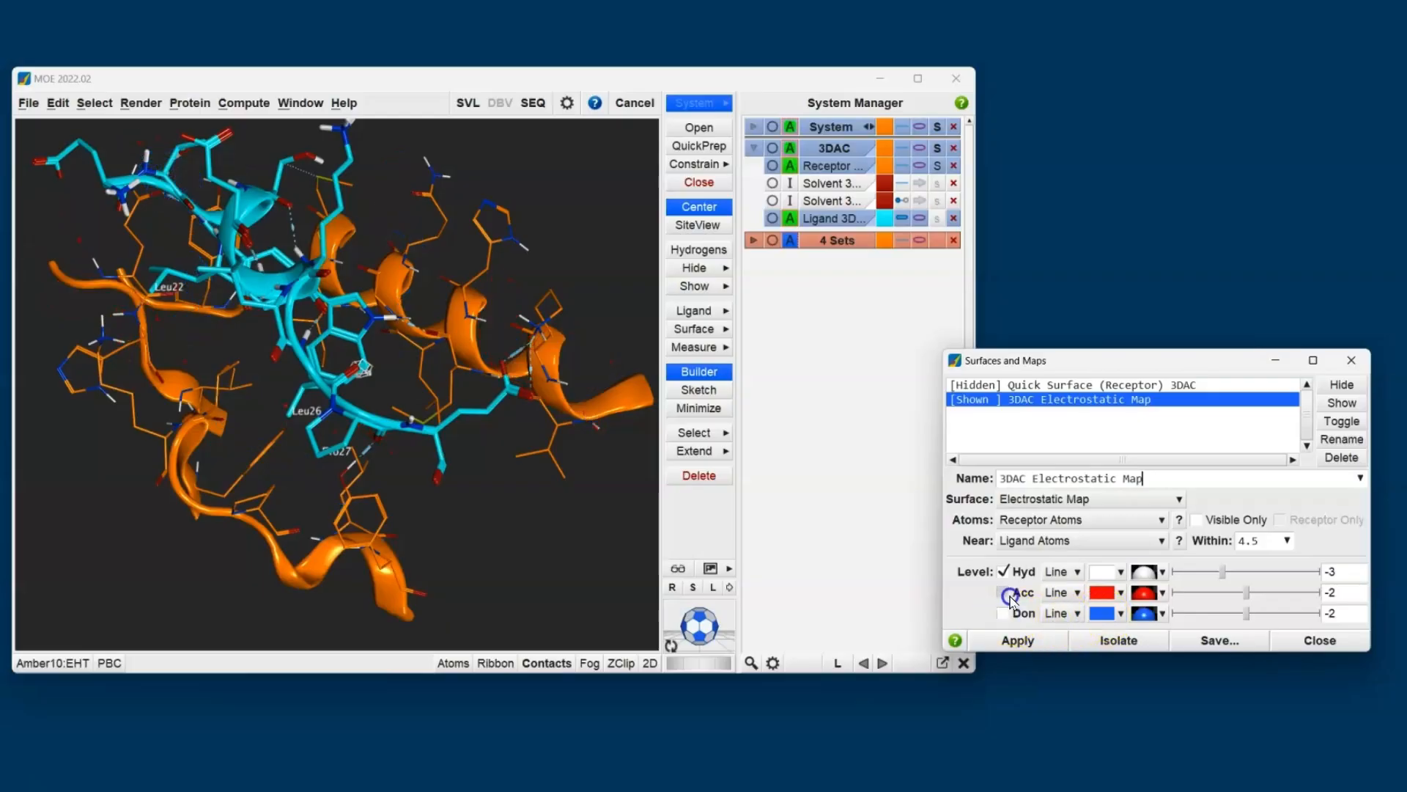
left_click(379, 378)
scroll(368, 394, "up", 5)
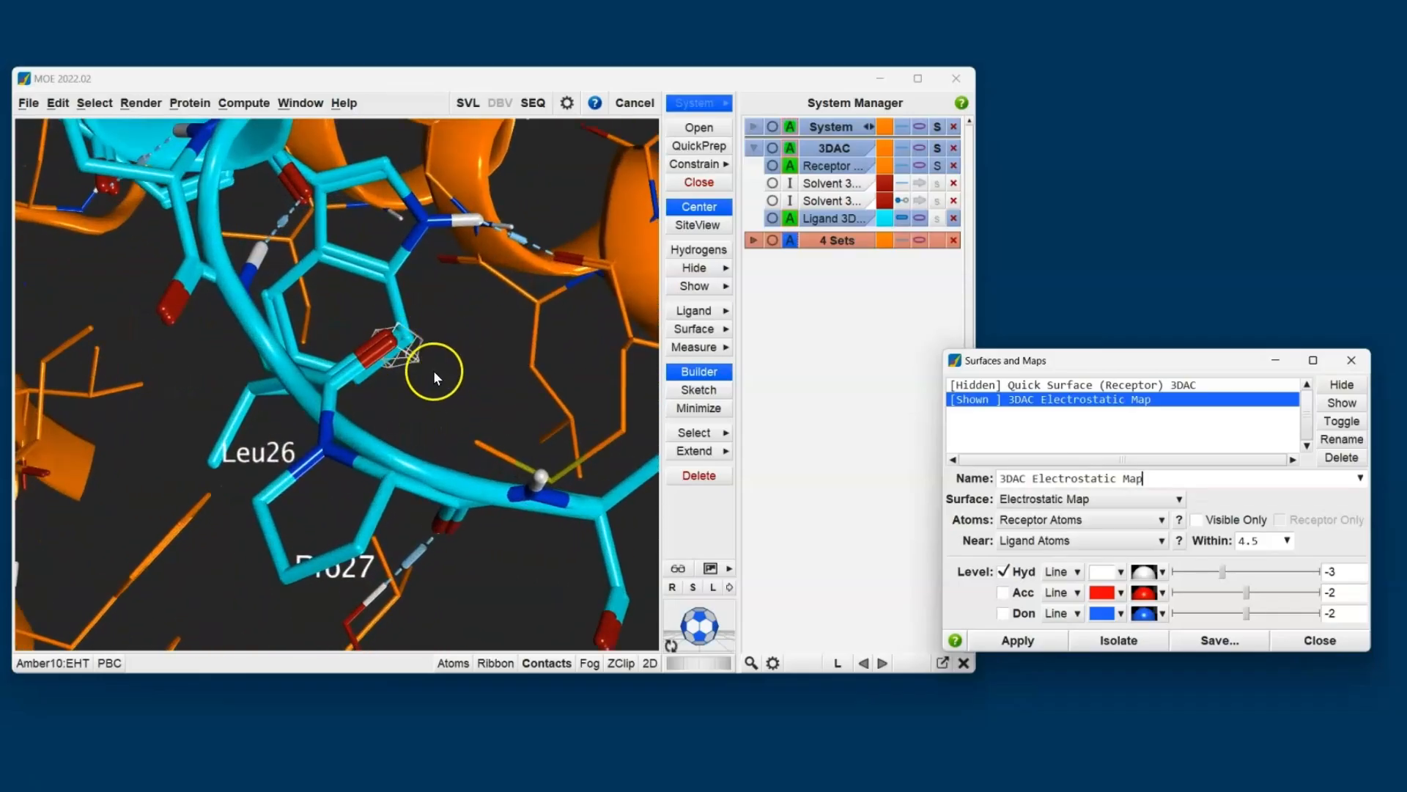
left_click_drag(472, 369, 427, 355)
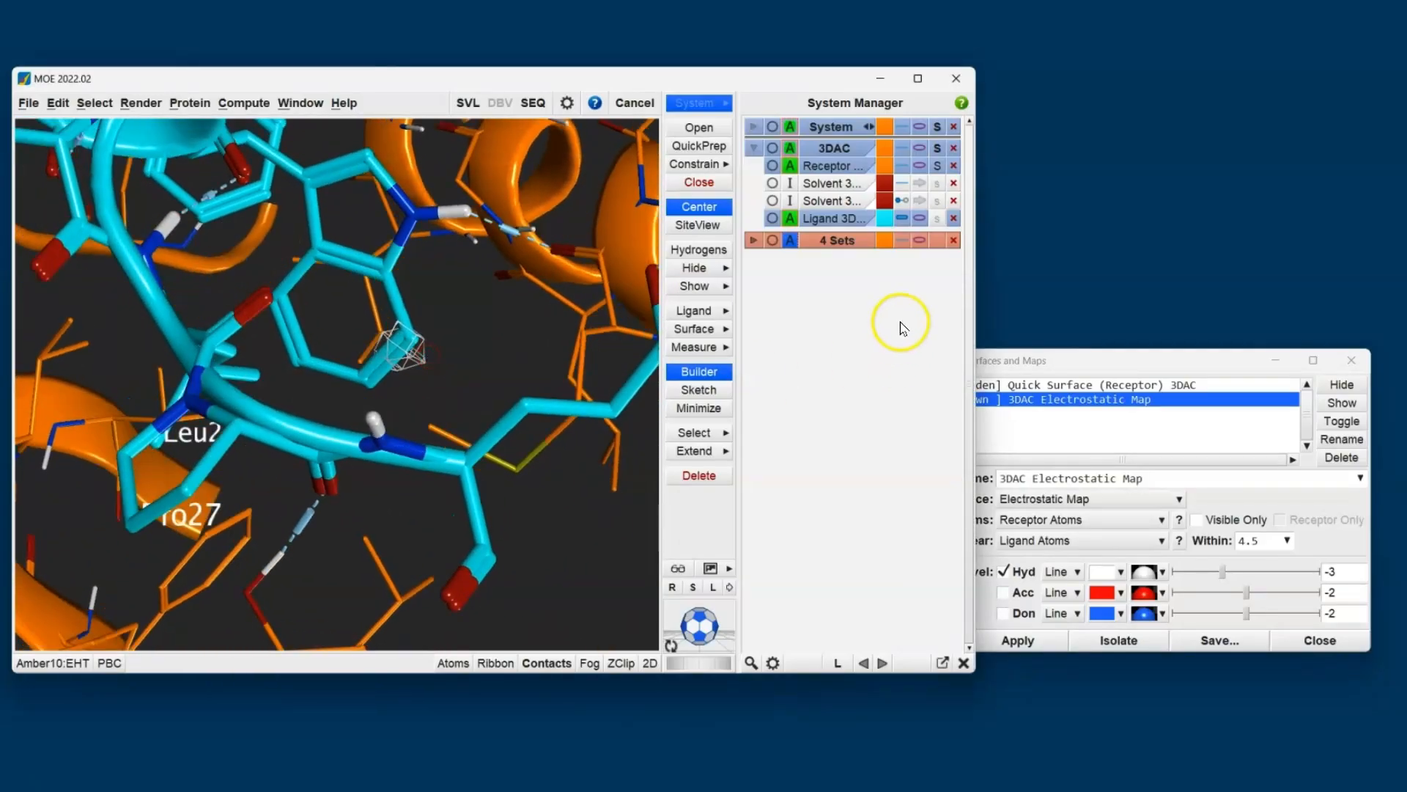
left_click(1092, 357)
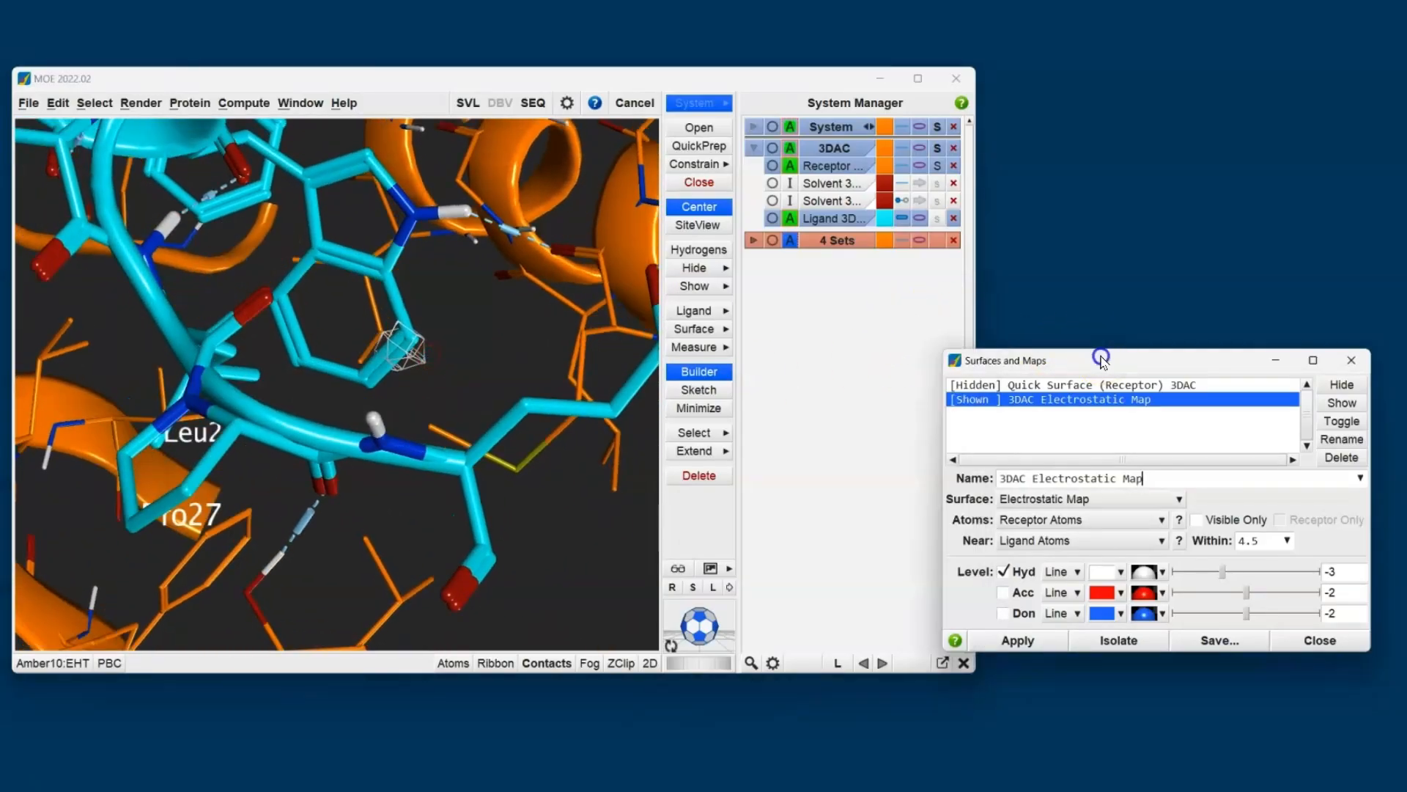
- Set the hydrophobic contour level to -1.97 and inspect how its regions overlap the ligand's side chains near Leu26 and Pro27
left_click(1232, 573)
left_click(1237, 572)
left_click_drag(1239, 572, 1251, 573)
scroll(380, 423, "down", 5)
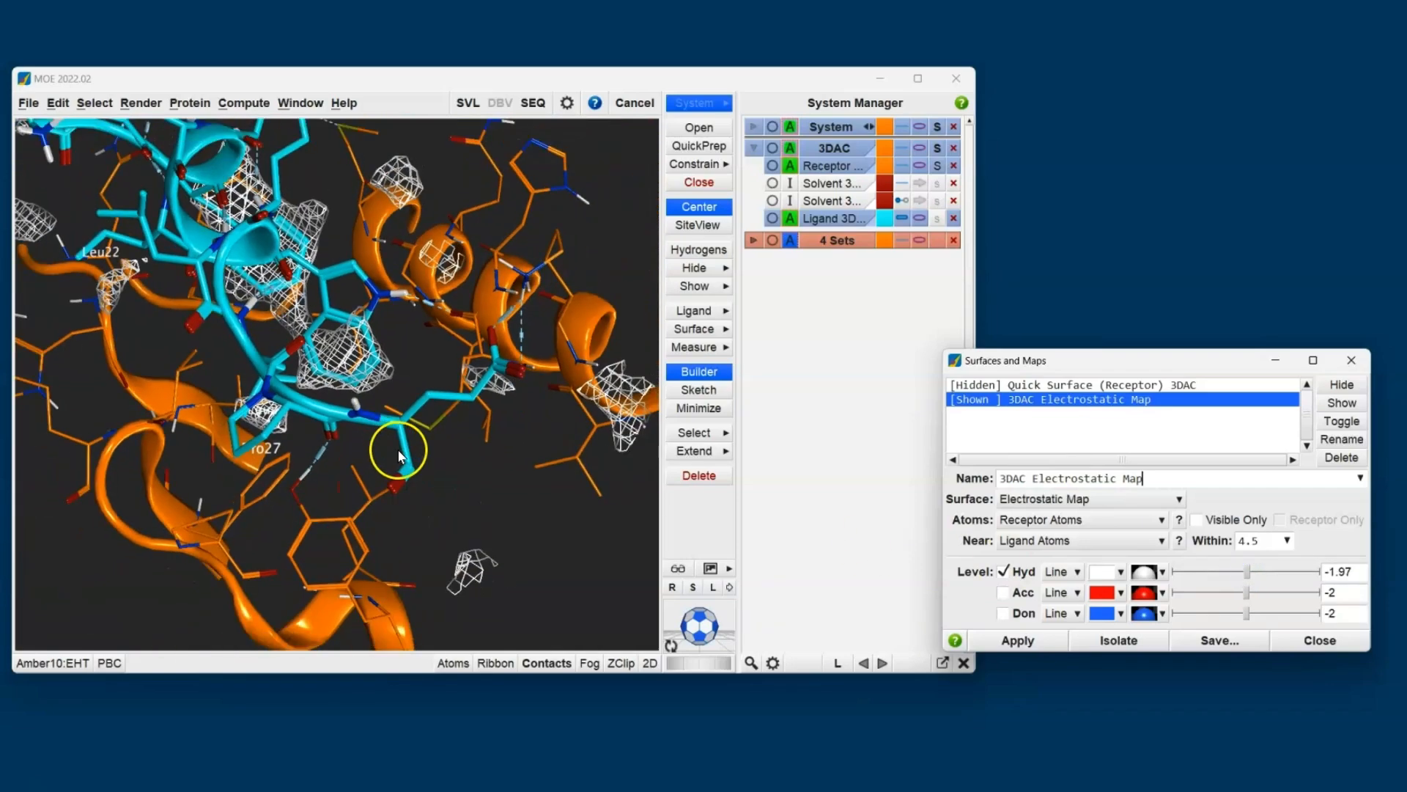
middle_click_drag(415, 378, 239, 268)
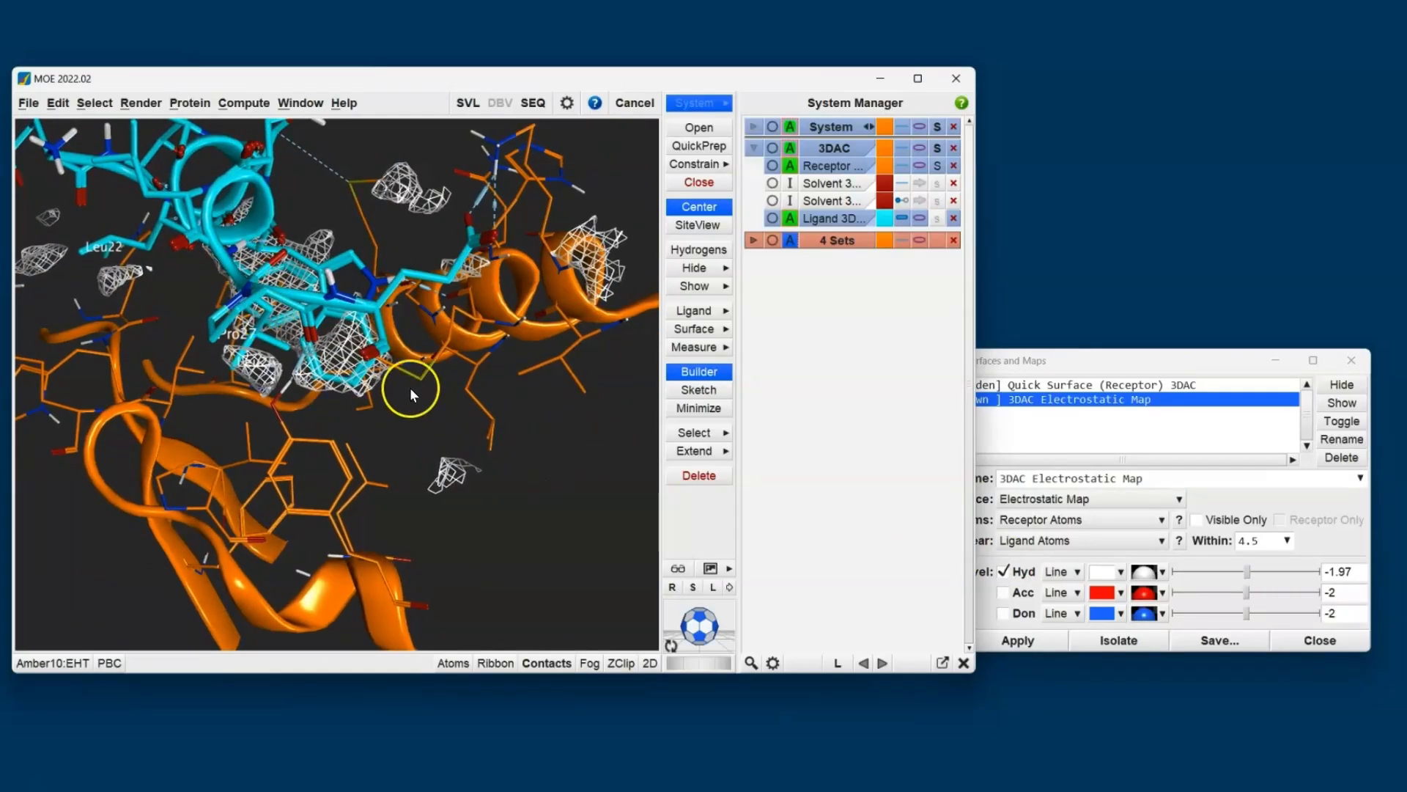
scroll(347, 345, "up", 1)
scroll(348, 344, "up", 3)
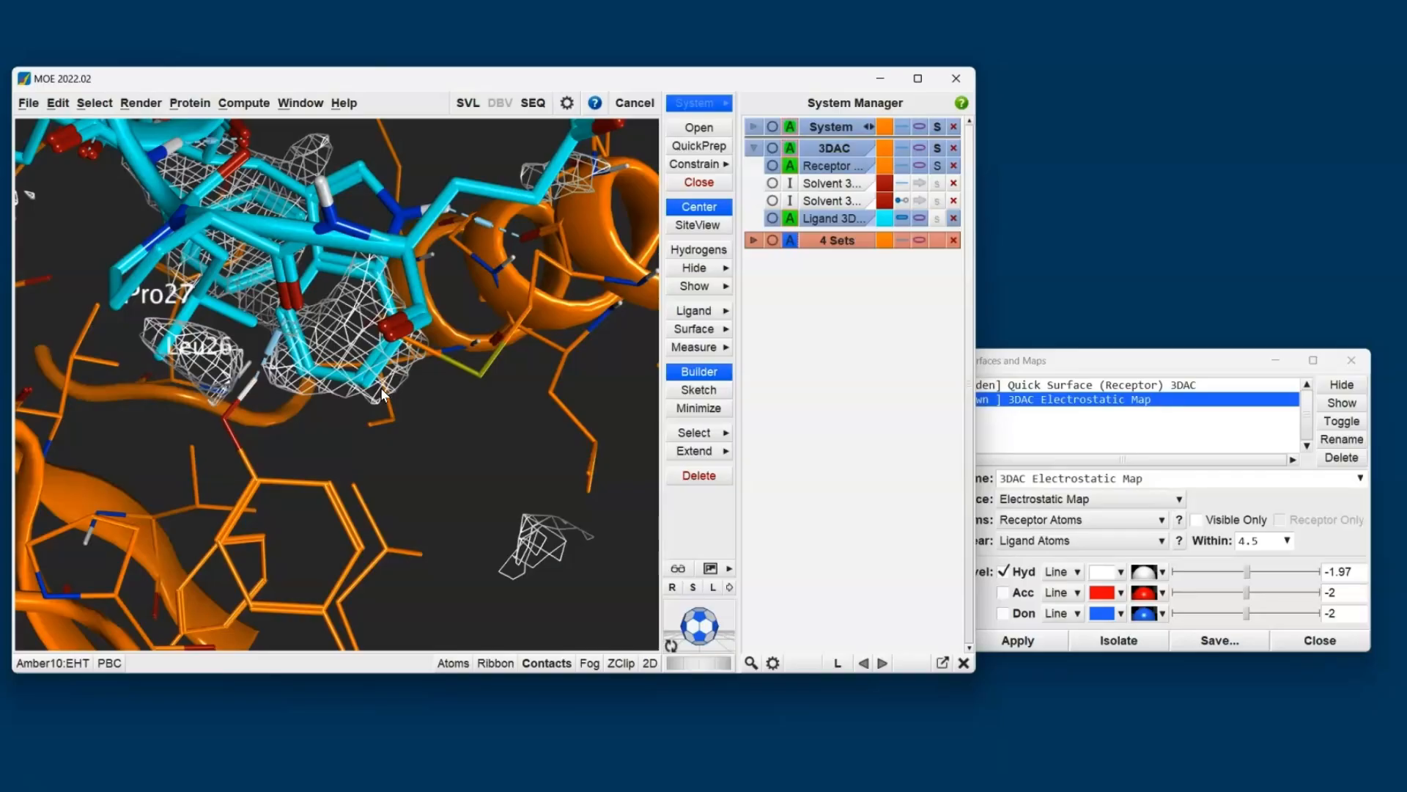
- Display only the map's acceptor contours and inspect them around the ligand's carboxylate and in the region near Leu22
left_click(1020, 572)
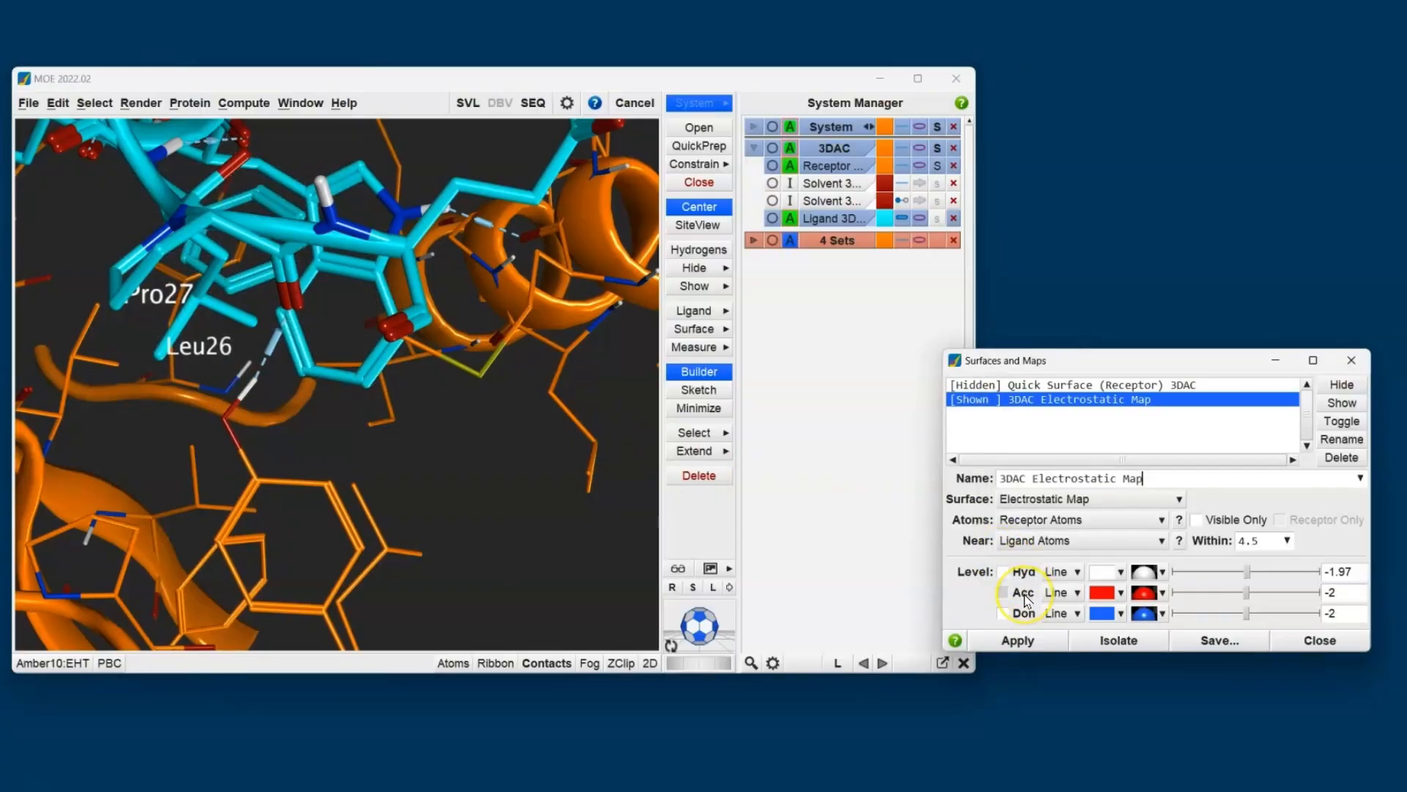
left_click(1026, 600)
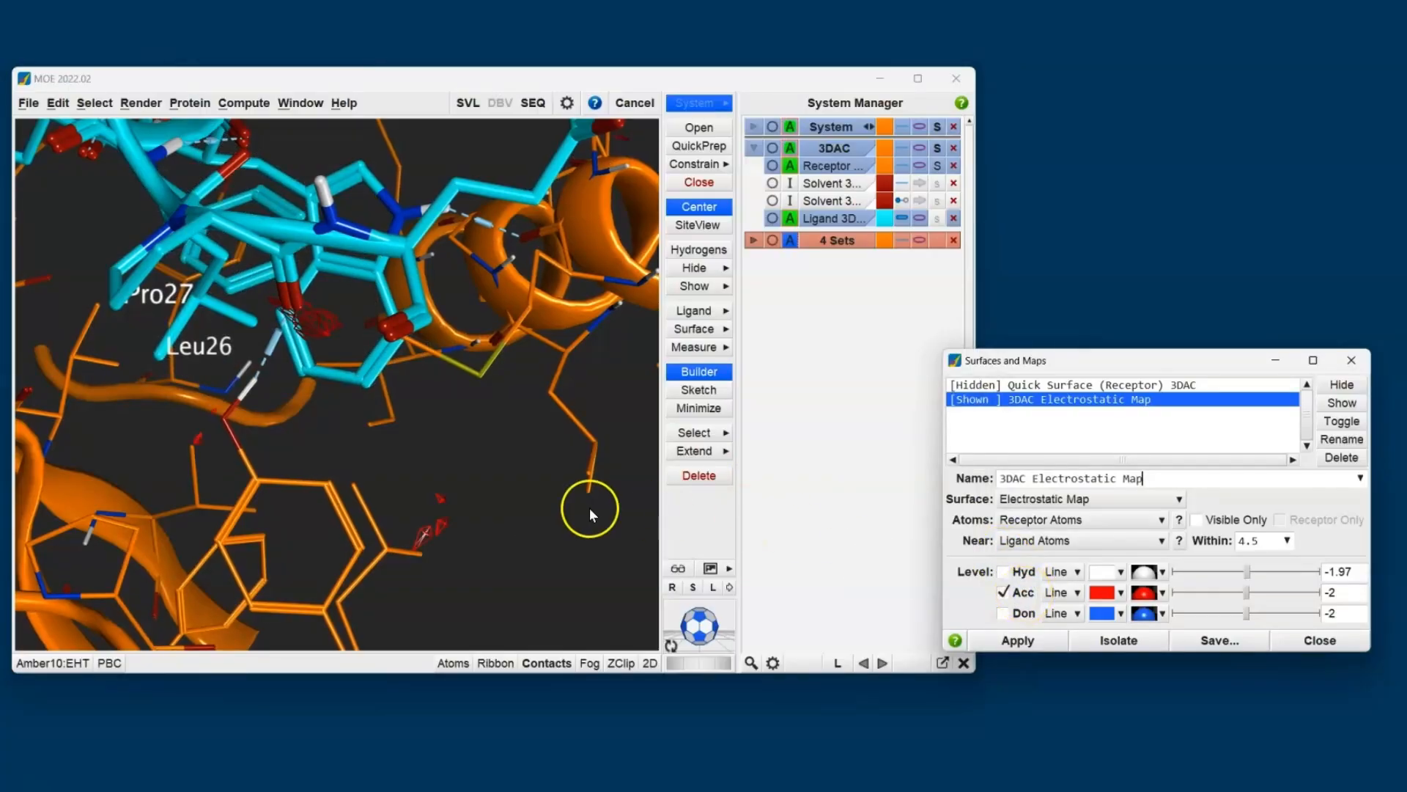
scroll(591, 504, "down", 5)
scroll(593, 494, "down", 2)
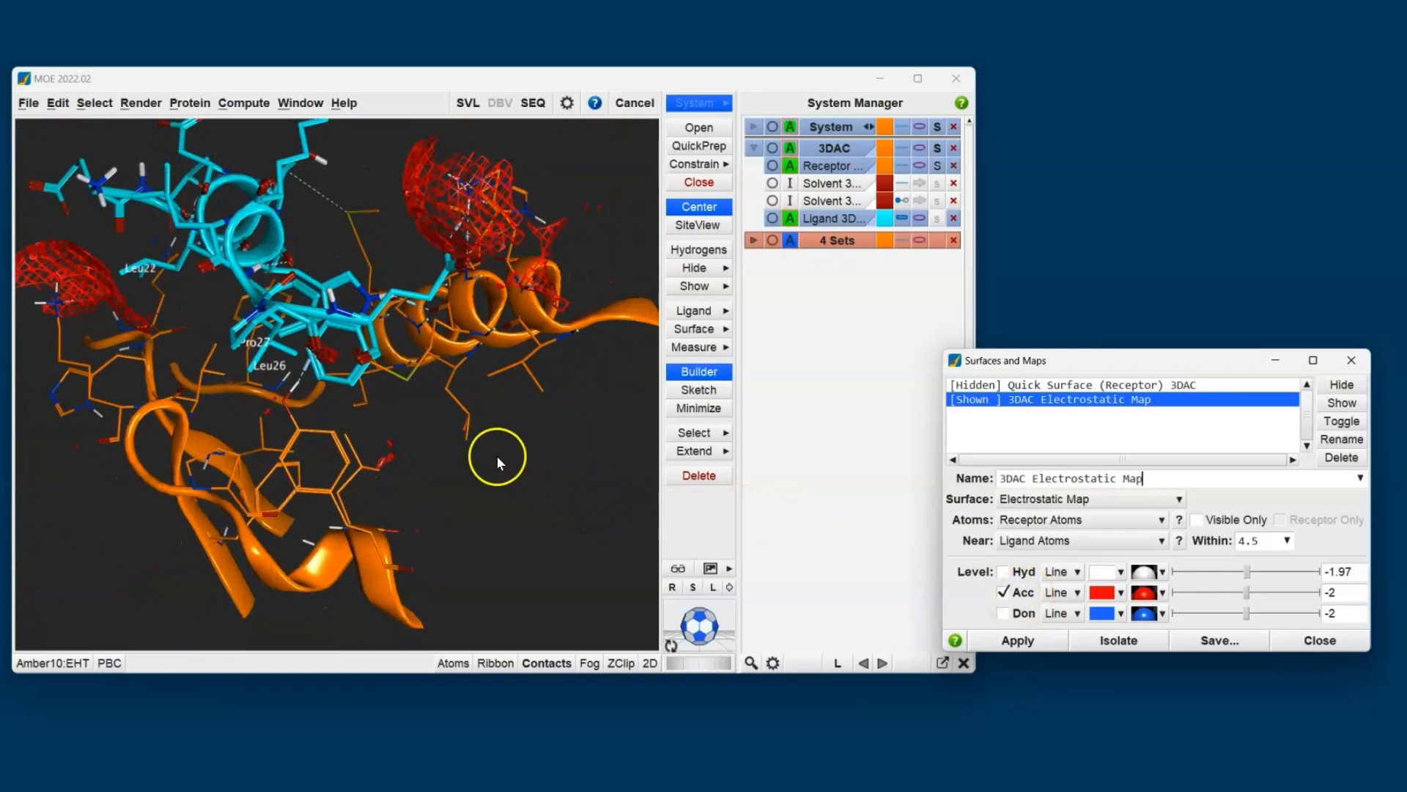
left_click_drag(513, 370, 466, 473)
scroll(476, 394, "up", 4)
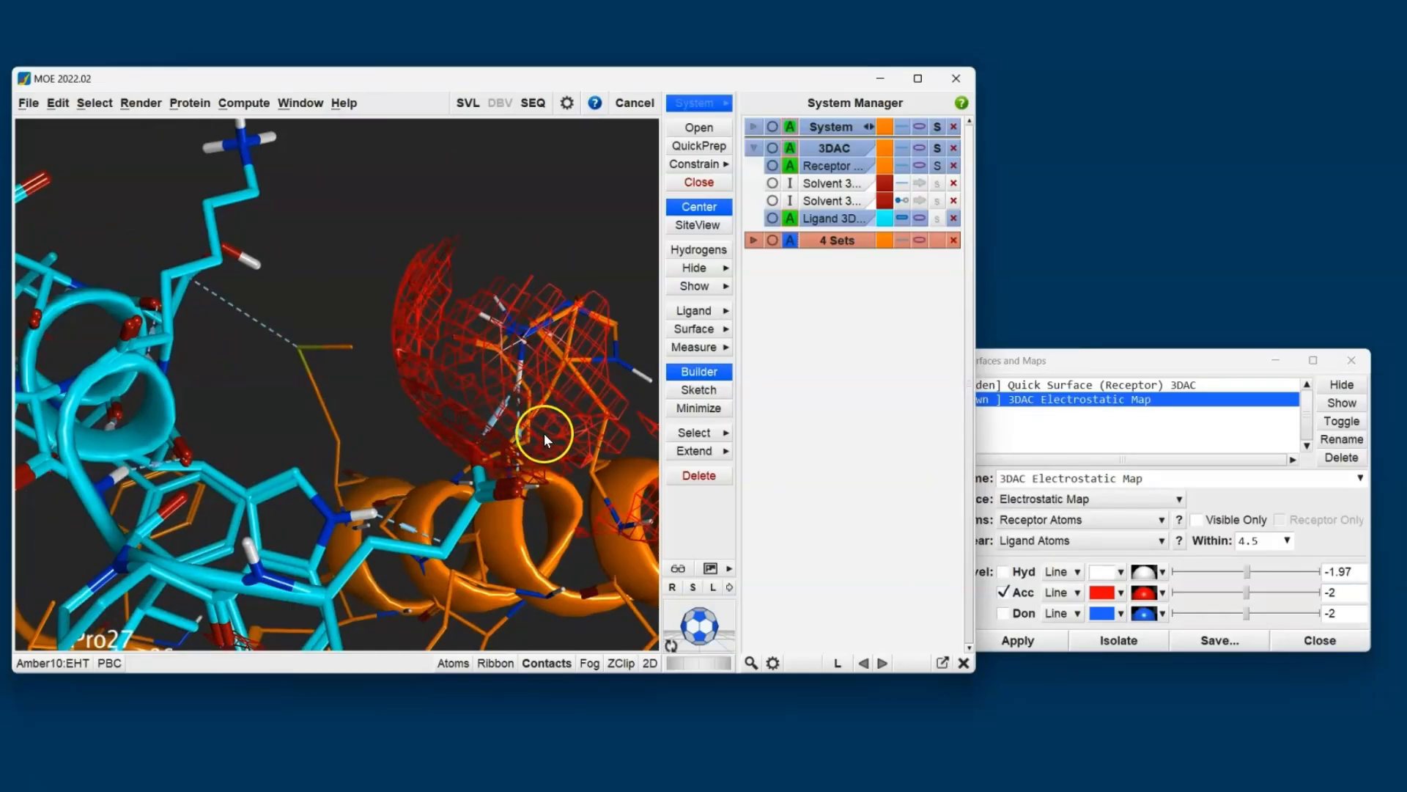
scroll(539, 425, "down", 3)
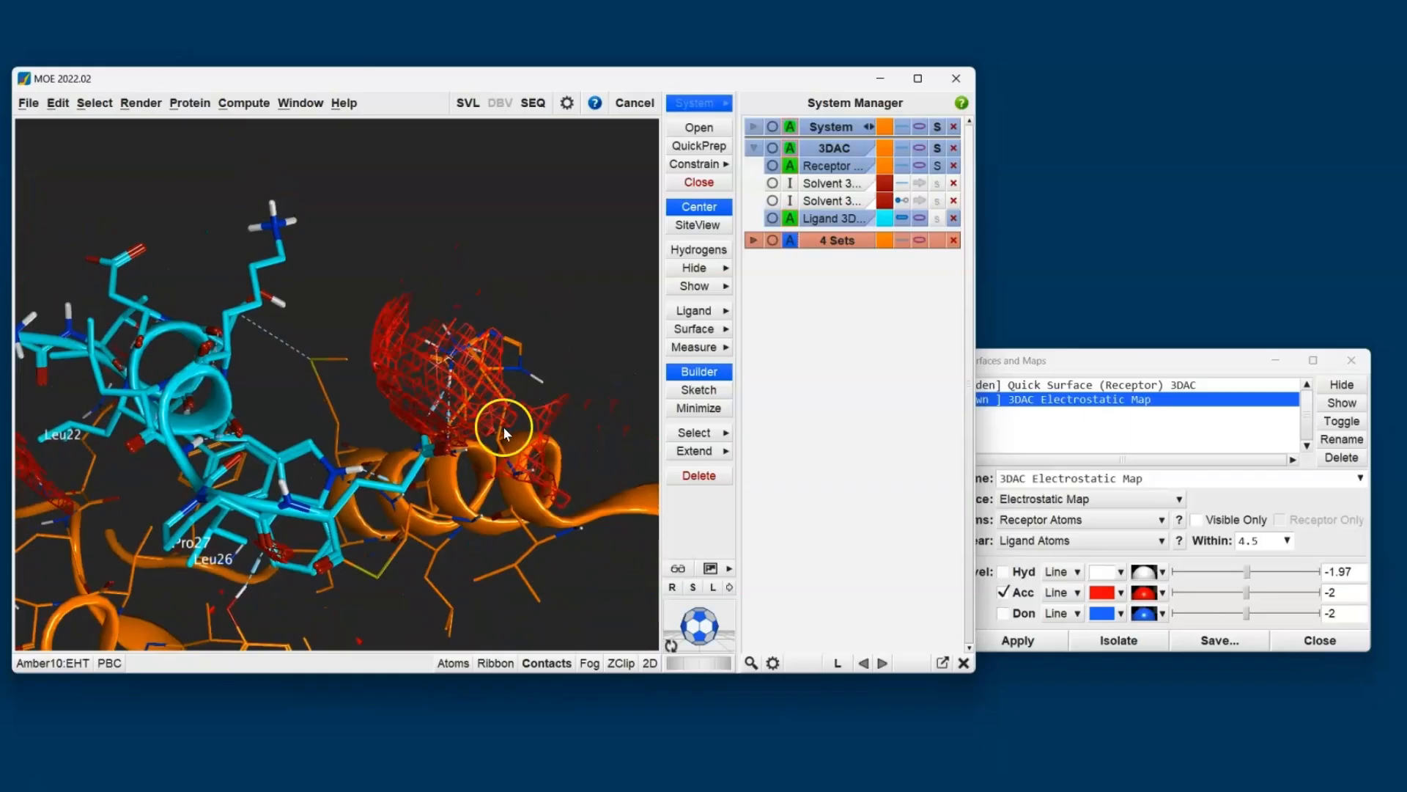
middle_click_drag(402, 382, 504, 316, "shift")
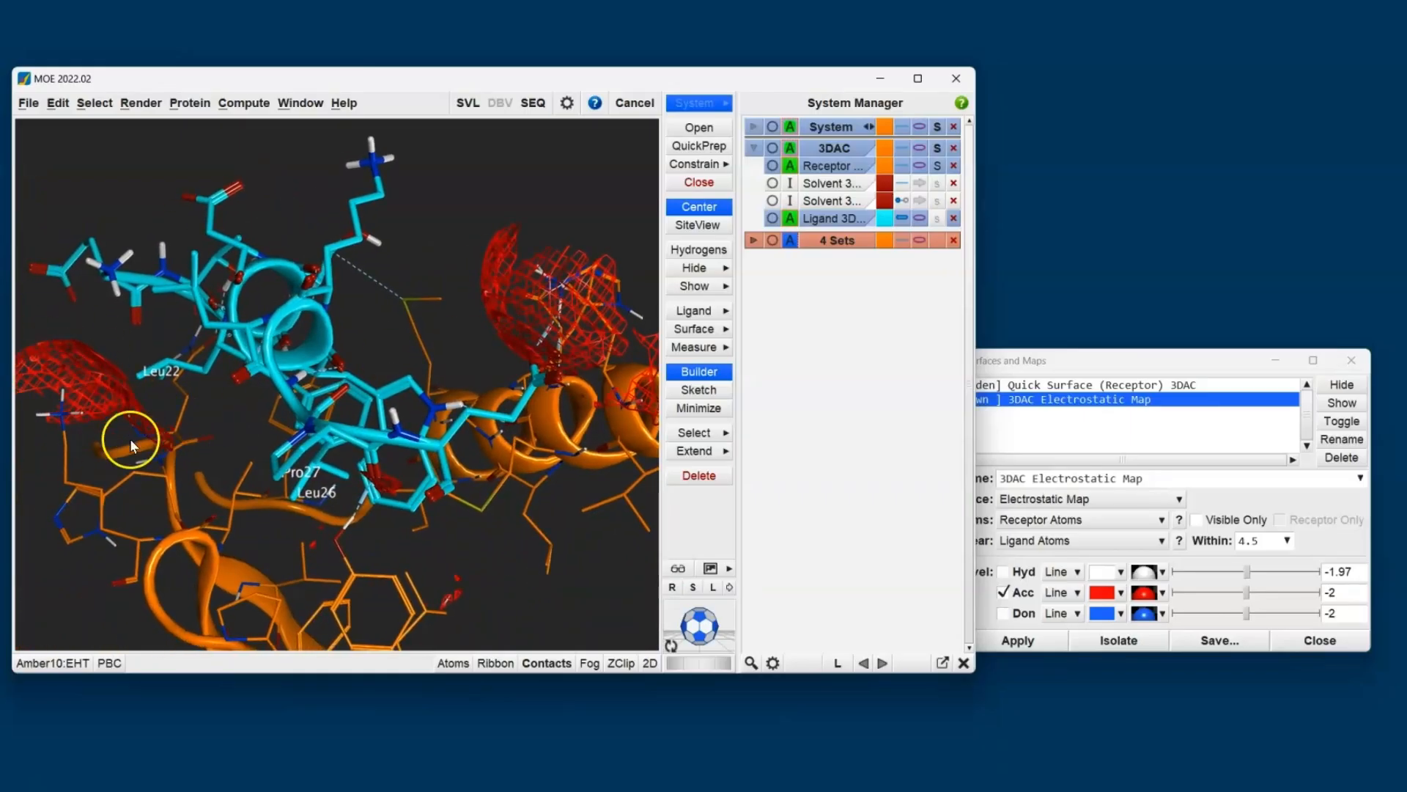
middle_click_drag(130, 438, 257, 455)
middle_click_drag(269, 529, 548, 400)
scroll(126, 404, "up", 5)
middle_click_drag(400, 441, 482, 418, "shift")
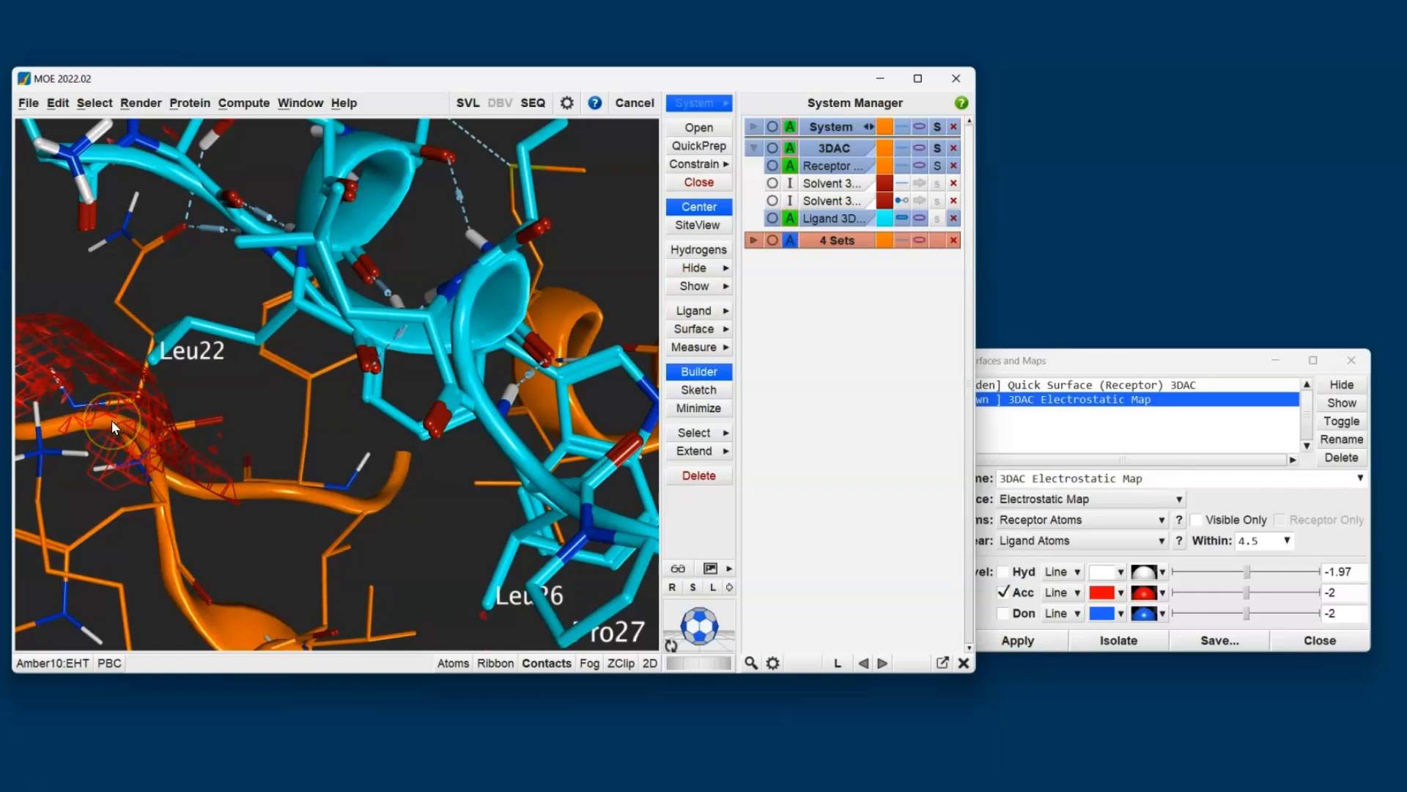
- Display only the map's donor contours and inspect the preferred donor regions around the ligand's helix and Leu22
left_click(1067, 368)
left_click(1003, 592)
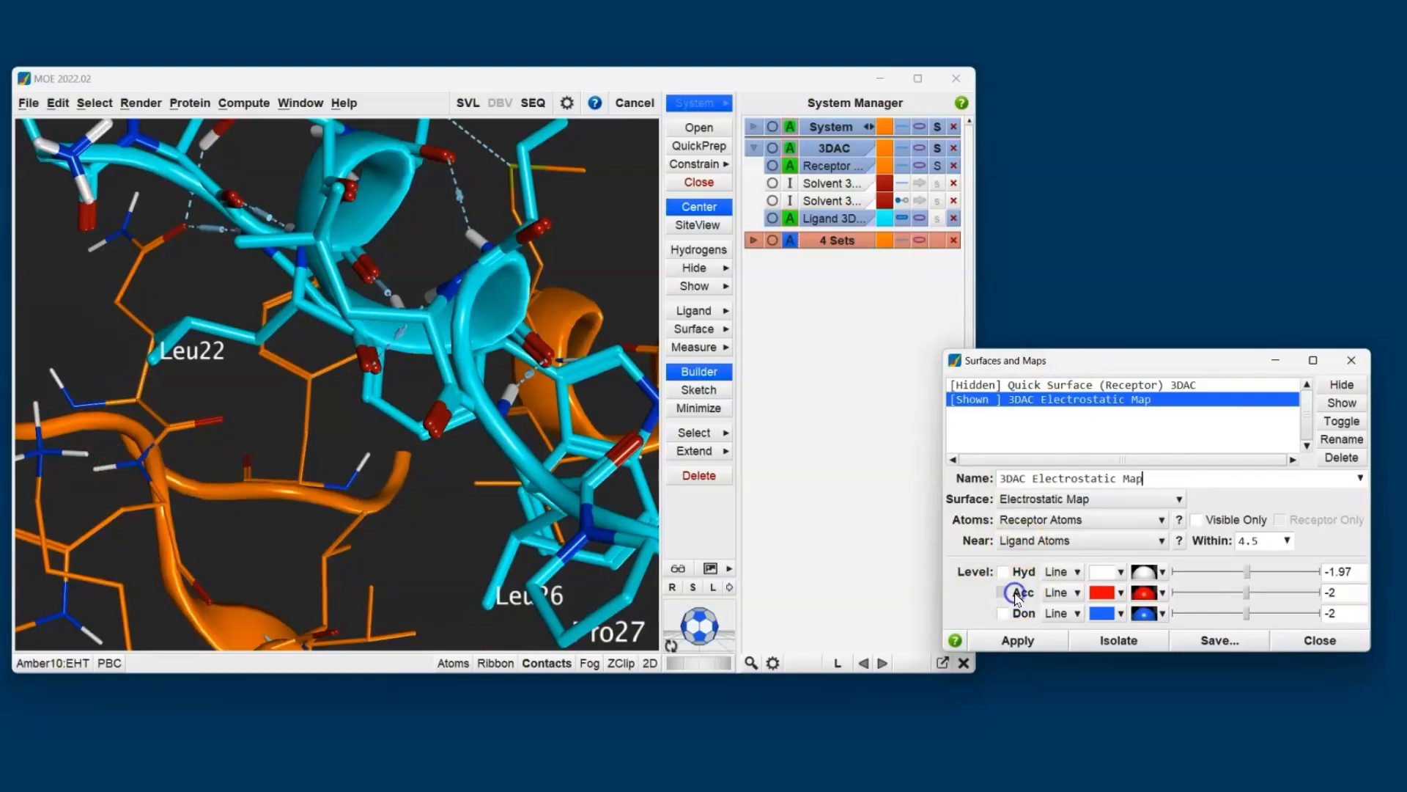
left_click(1003, 613)
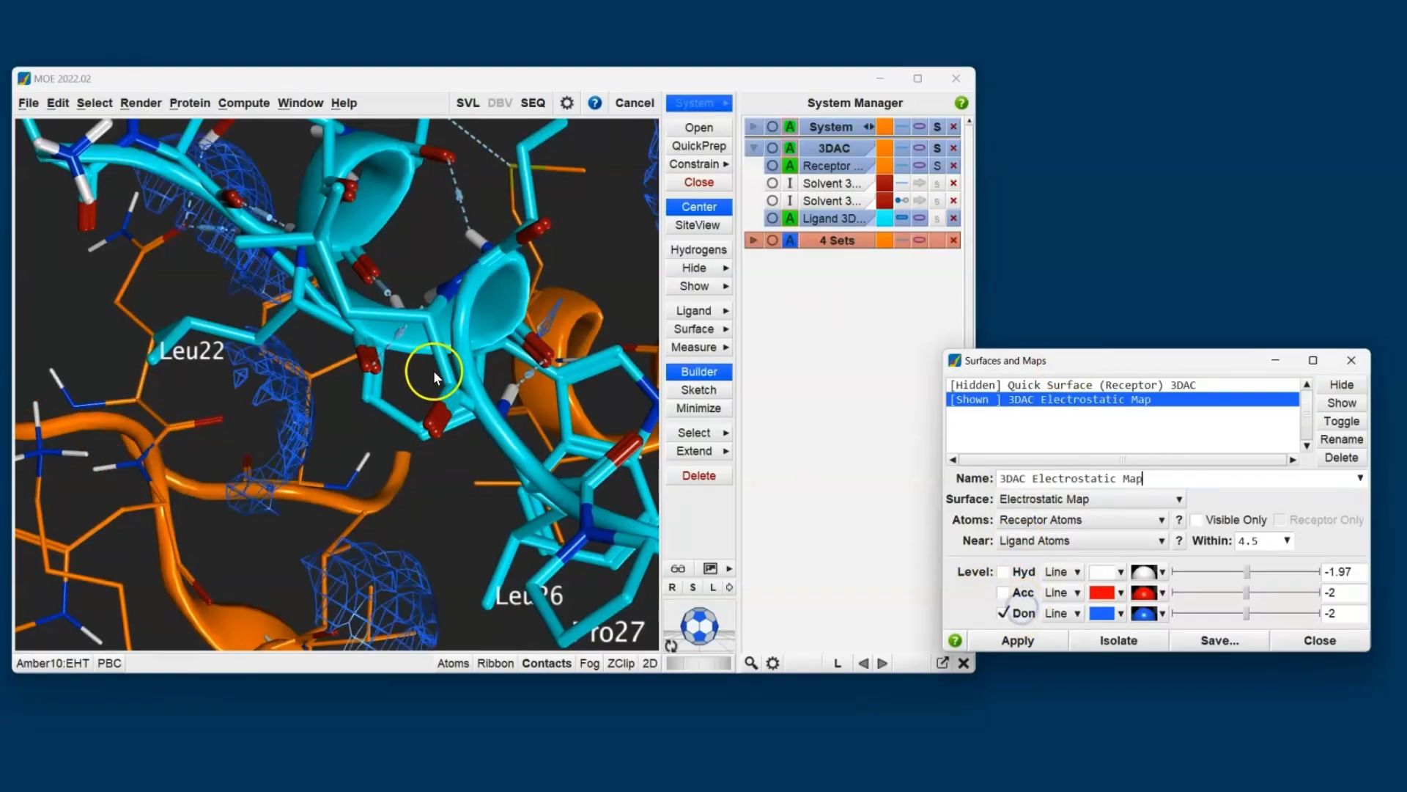
scroll(432, 404, "down", 2)
scroll(434, 408, "down", 2)
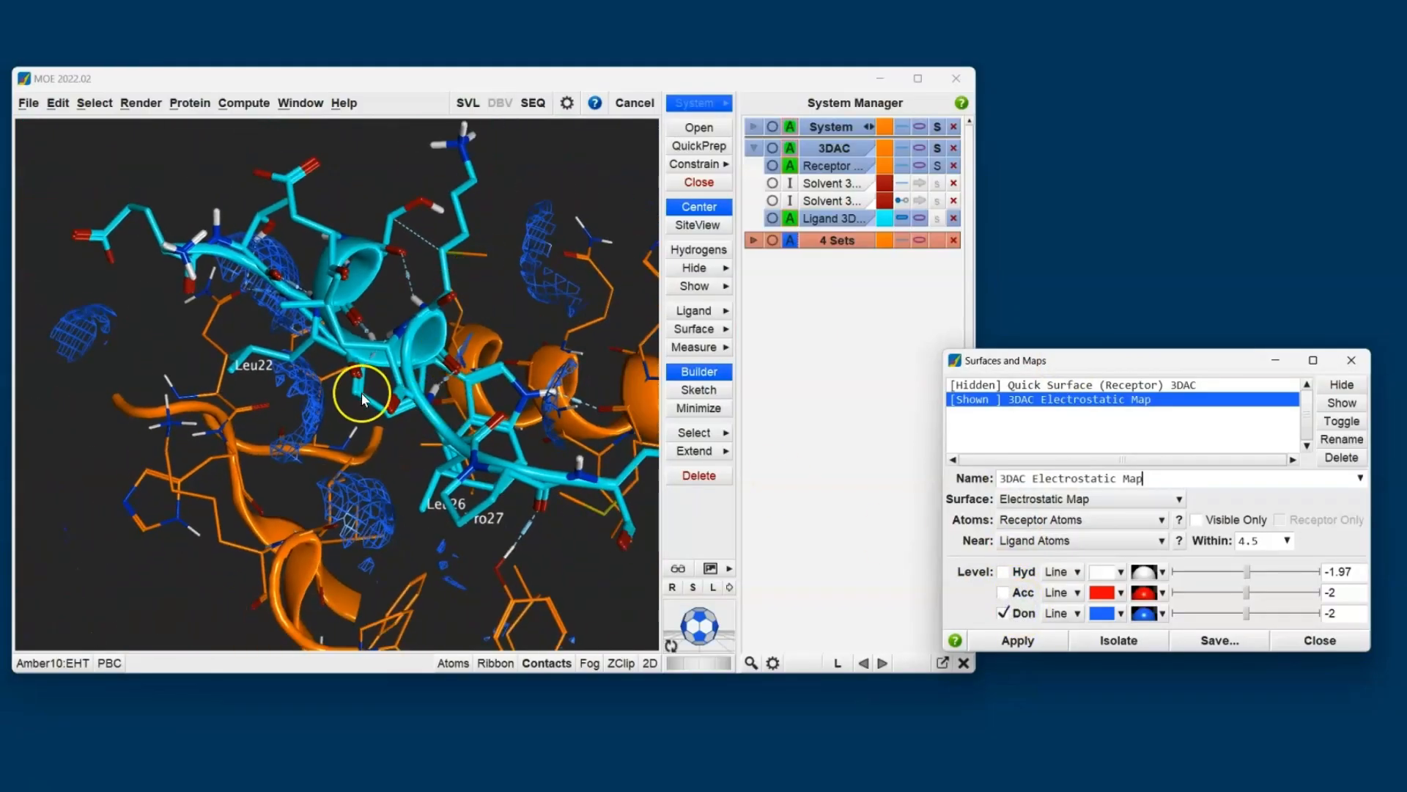
left_click(469, 328)
left_click_drag(415, 471, 468, 349)
scroll(309, 358, "up", 3)
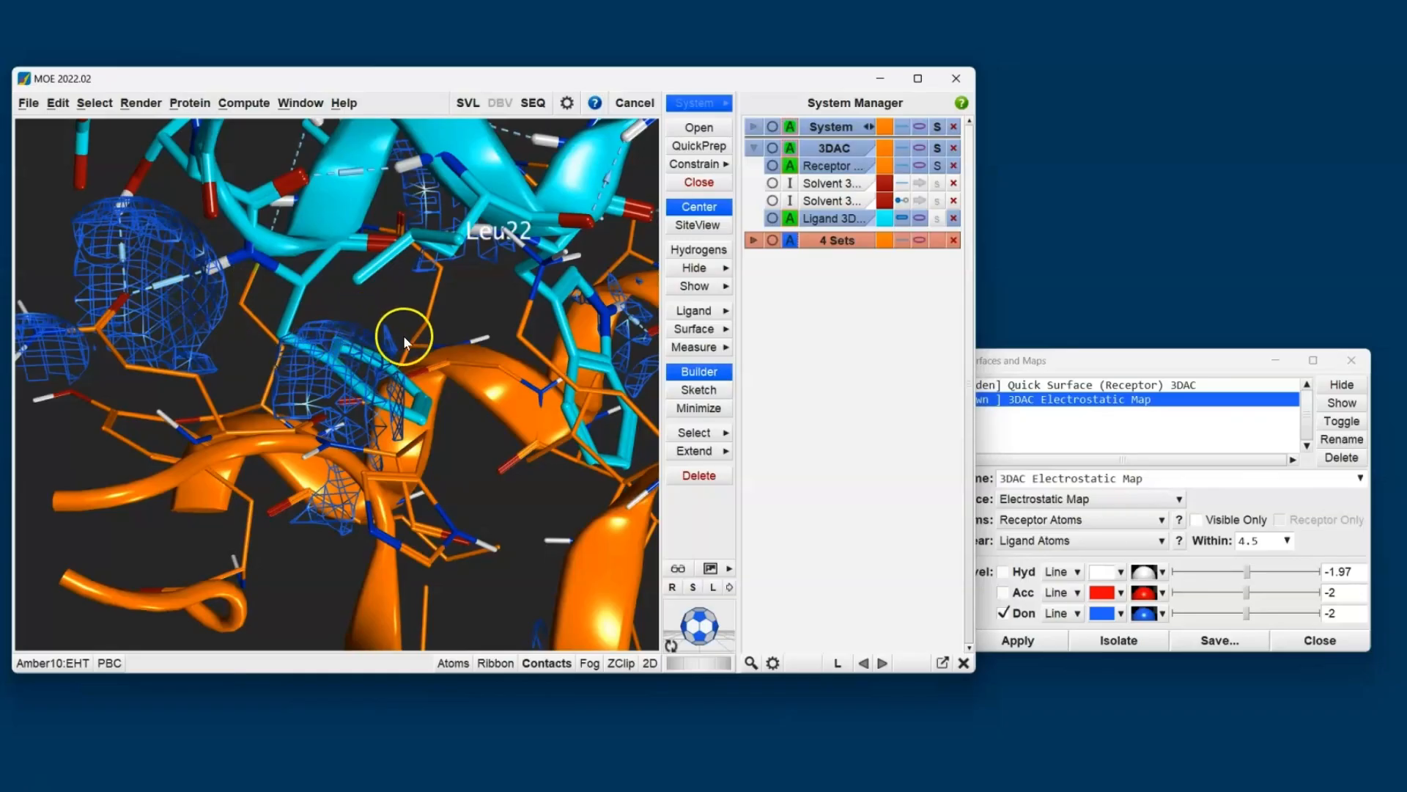
scroll(408, 336, "down", 3)
middle_click_drag(421, 336, 394, 512)
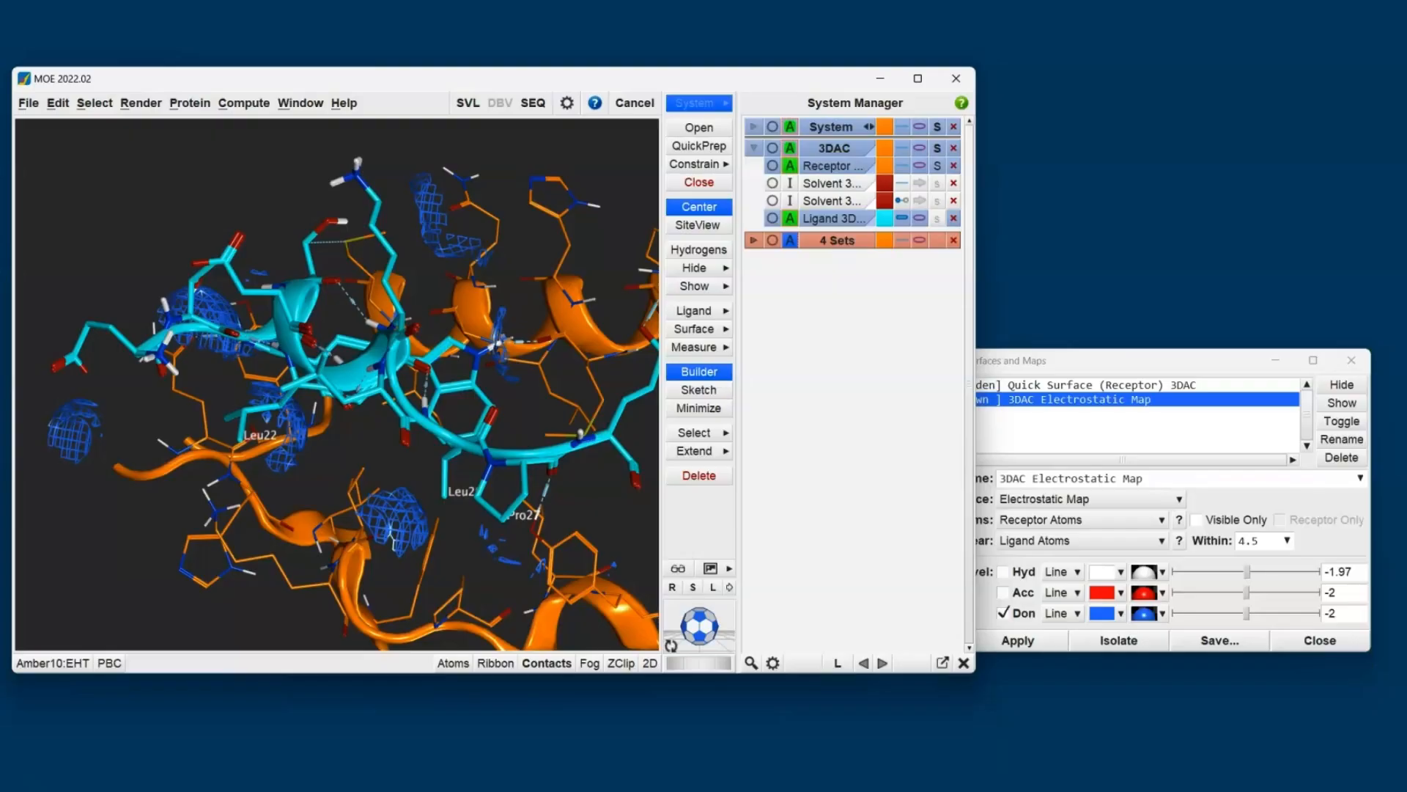
- Examine the donor contours along the rest of the peptide, and turn the donor contours off
middle_click_drag(227, 450, 195, 370)
middle_click_drag(623, 374, 505, 363, "shift")
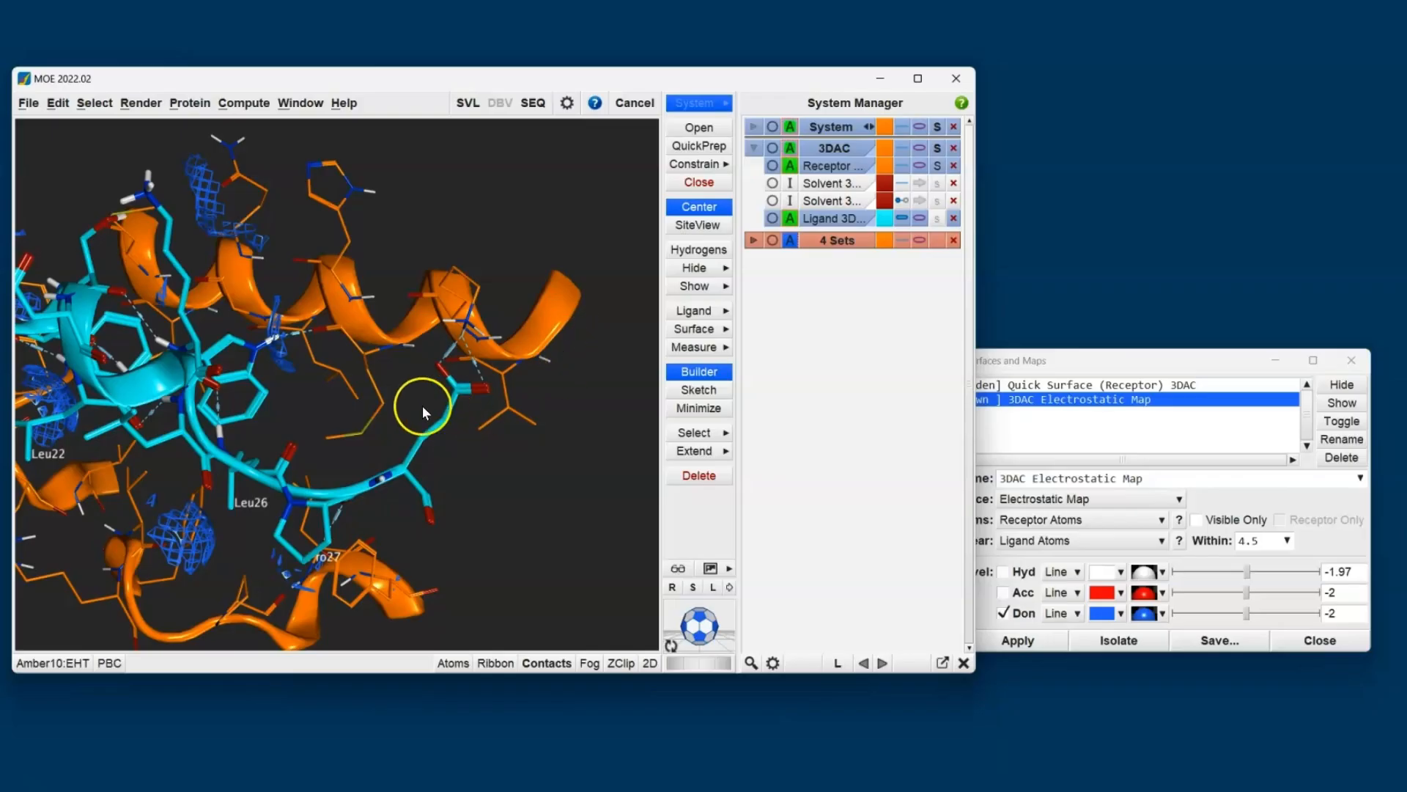
middle_click_drag(272, 411, 212, 348)
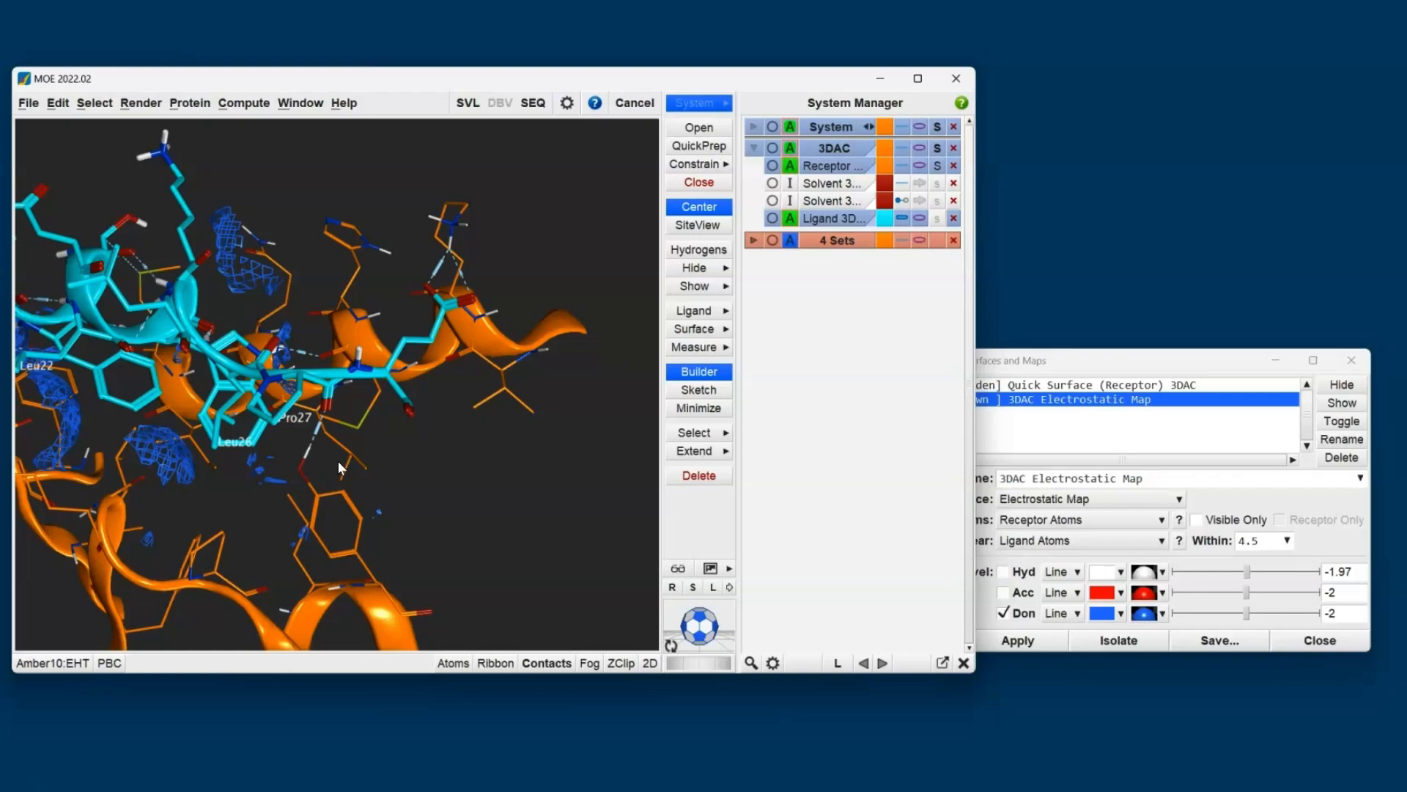
left_click(1023, 613)
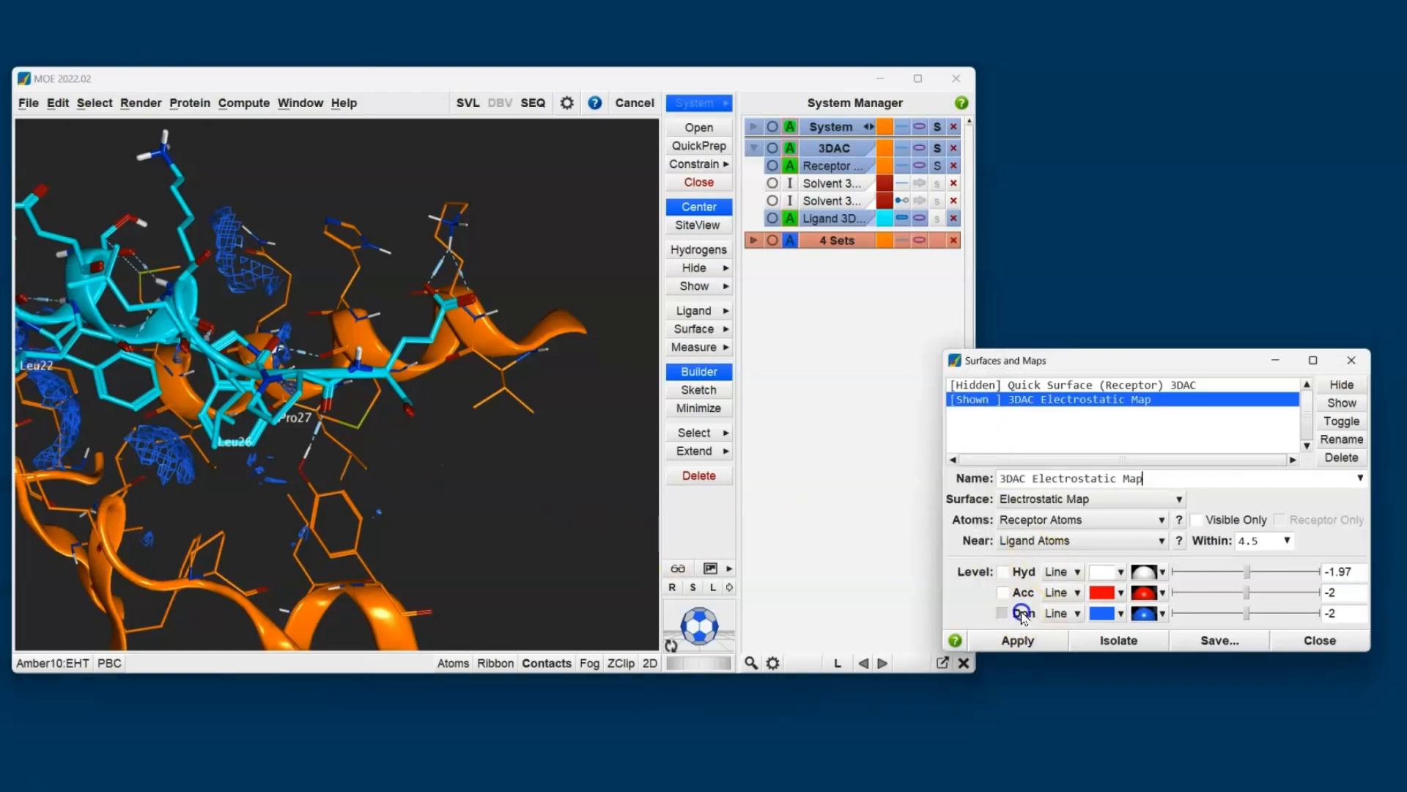
middle_click_drag(307, 461, 526, 518)
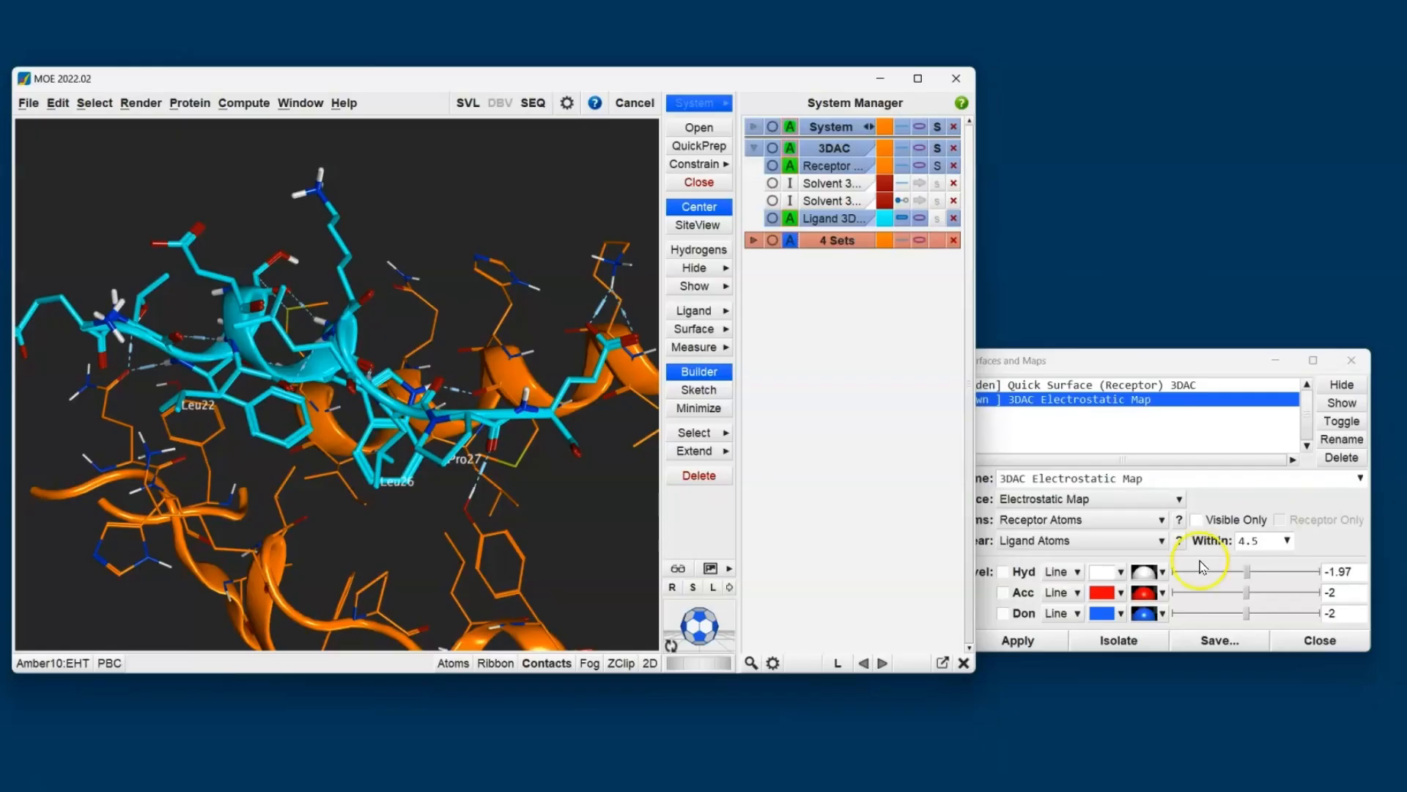
- Duplicate the 3DAC ligand chain and clear the atom selection
right_click(832, 227)
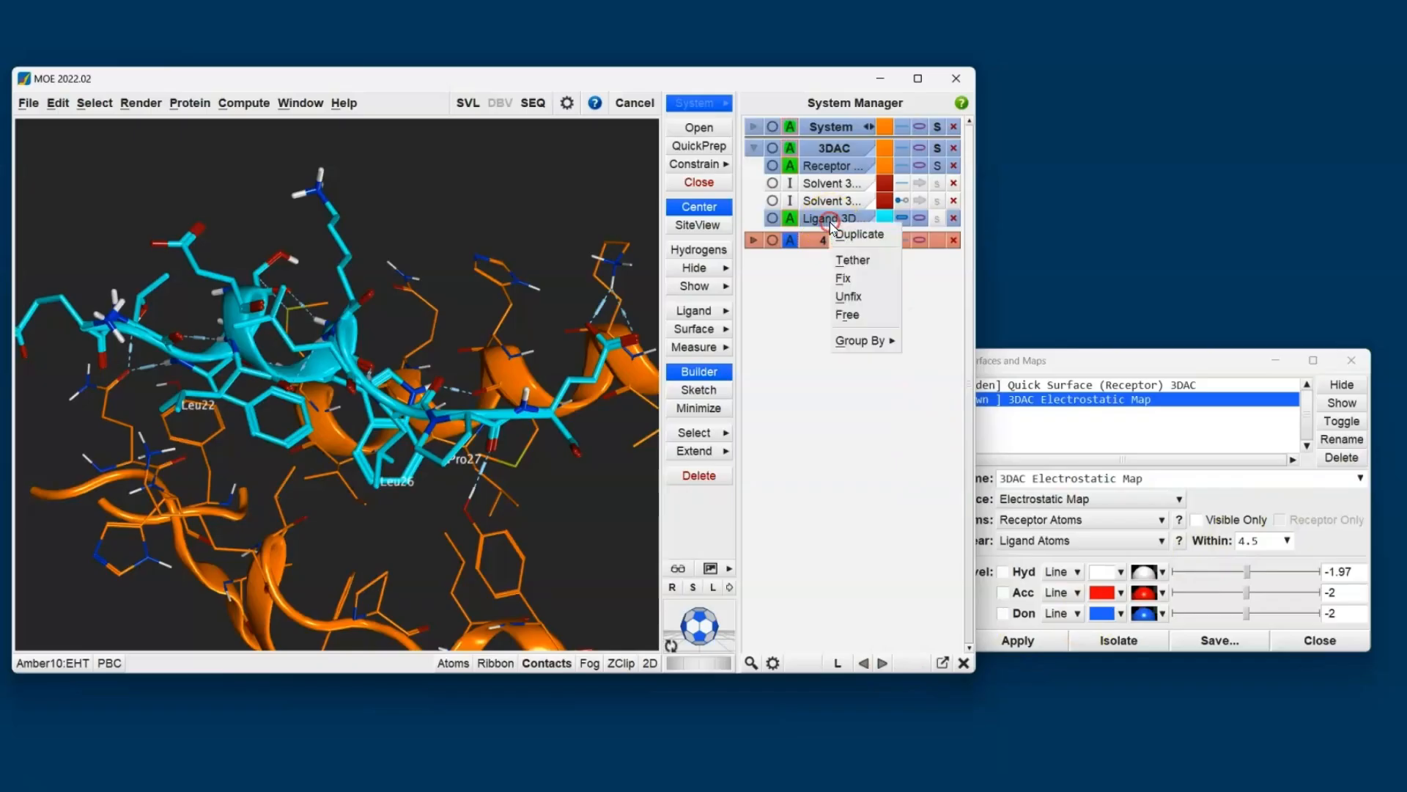
left_click(852, 235)
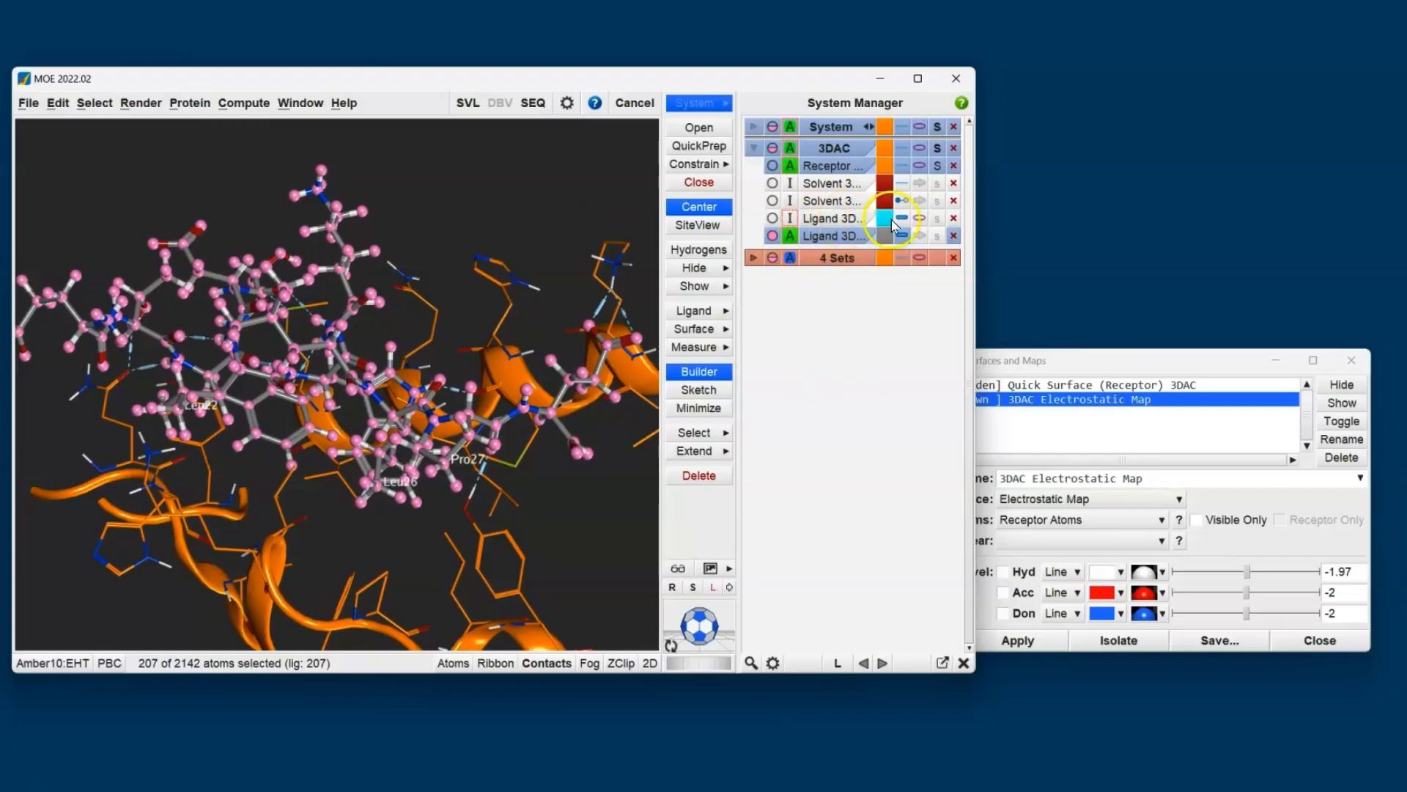
left_click(540, 183)
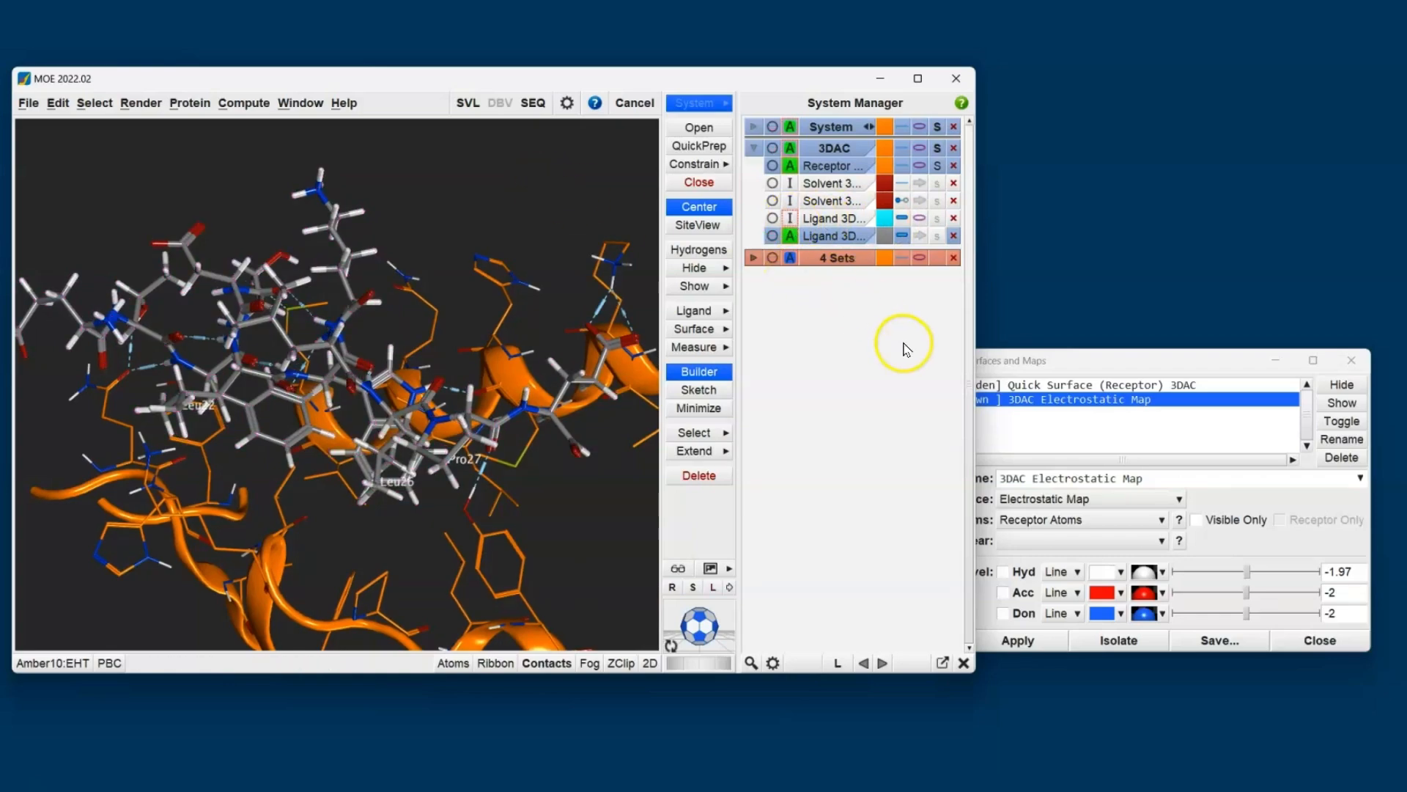
- Show the duplicated ligand with a ribbon and color its atoms and ribbon magenta
left_click(920, 236)
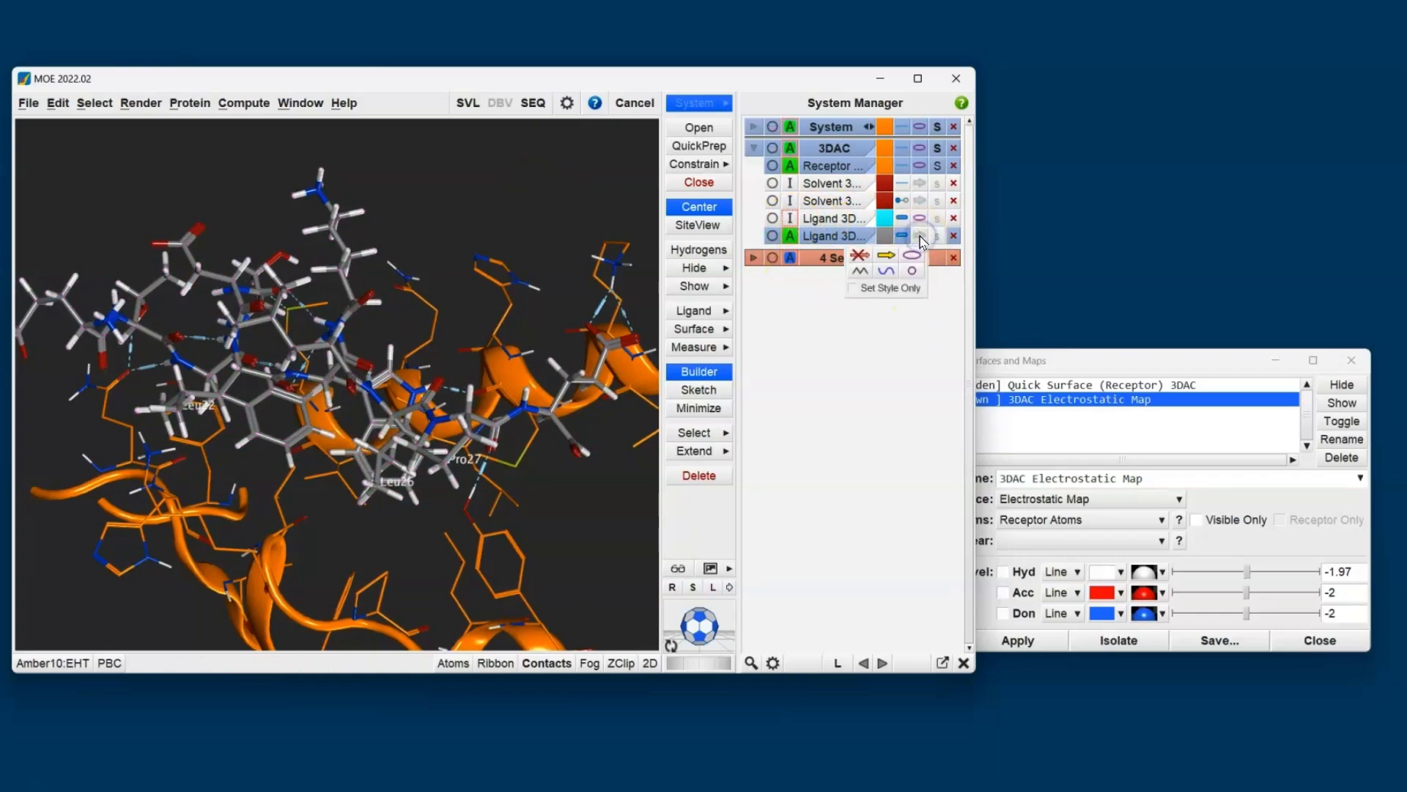
left_click(916, 258)
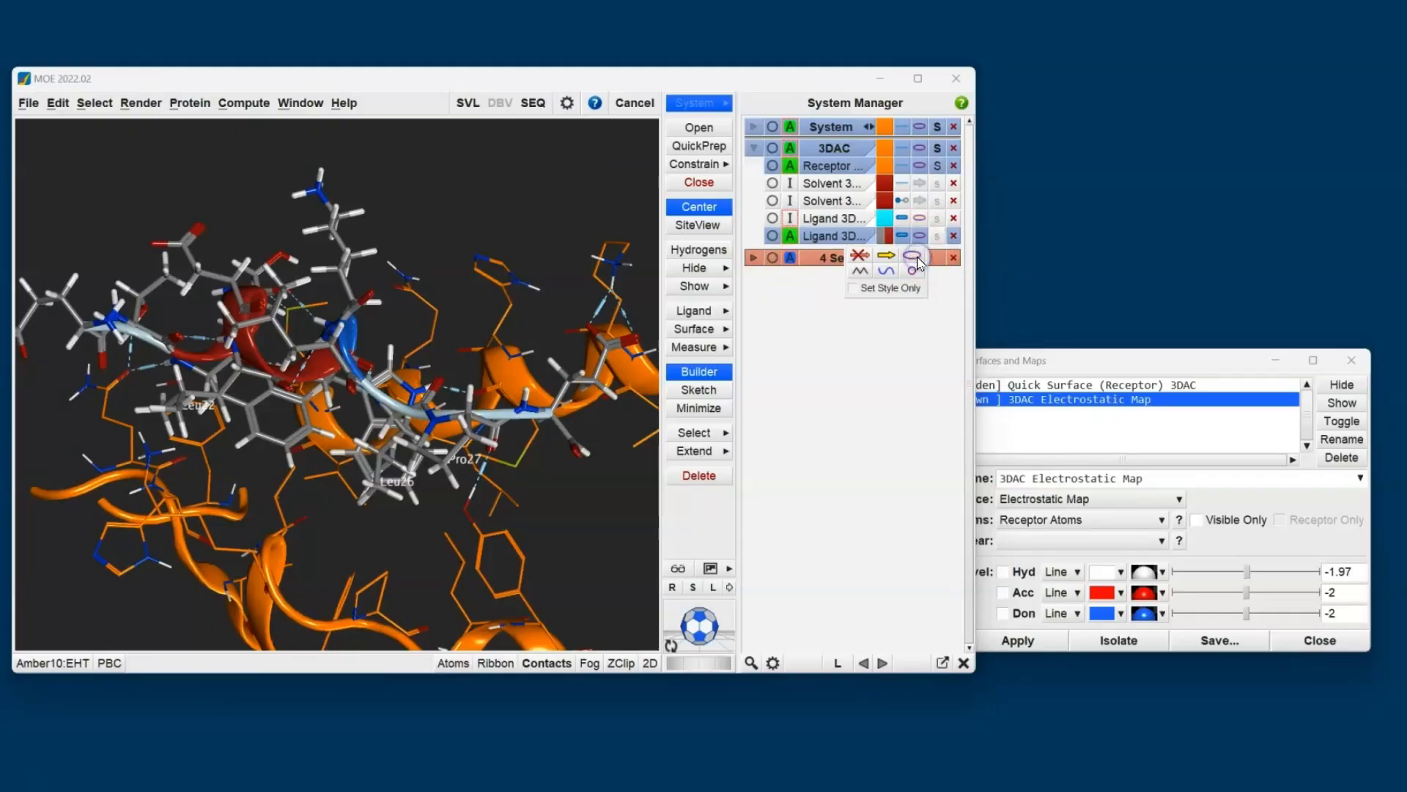
left_click(884, 236)
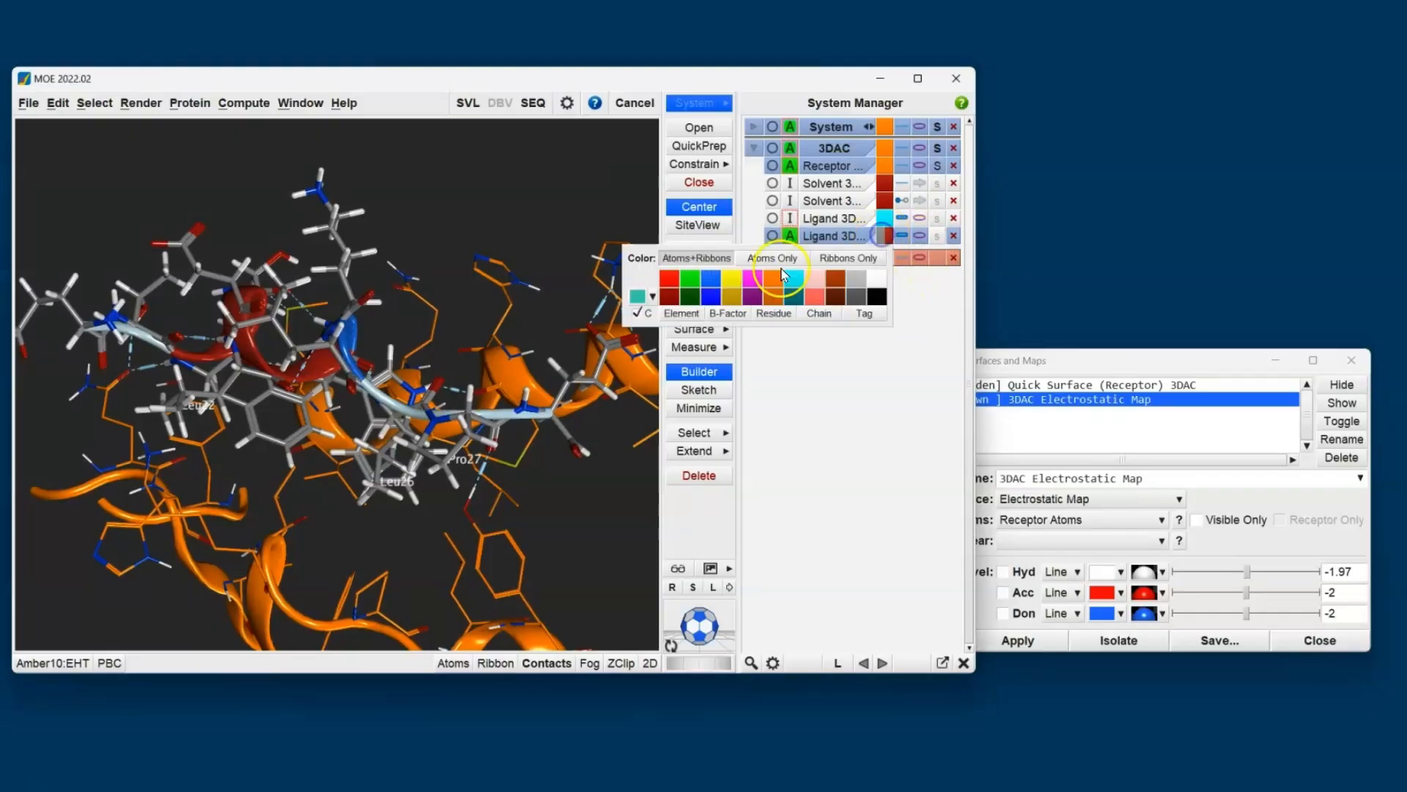
left_click(756, 279)
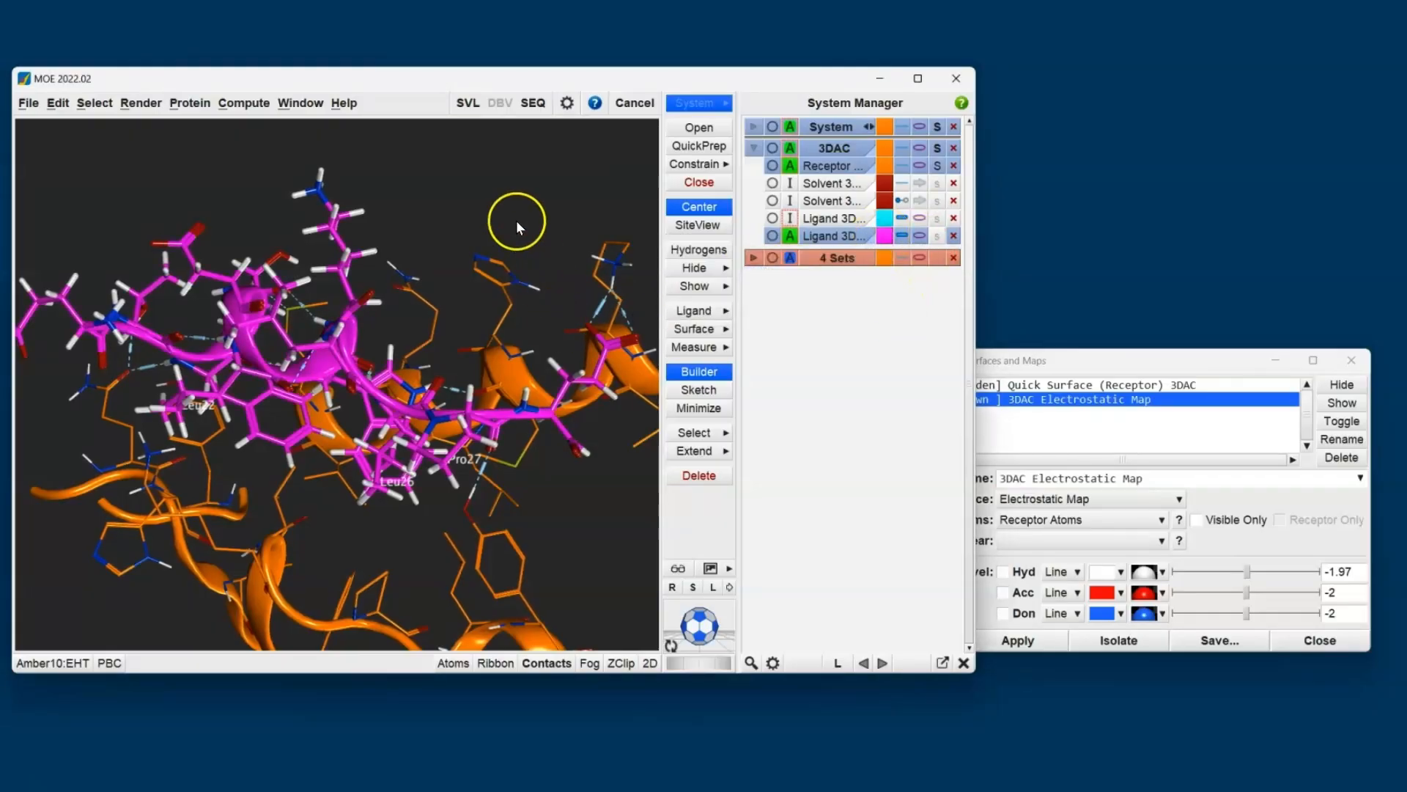
- Switch the hydrogen display so that all hydrogens of the ligand copy and the receptor are hidden
left_click(708, 253)
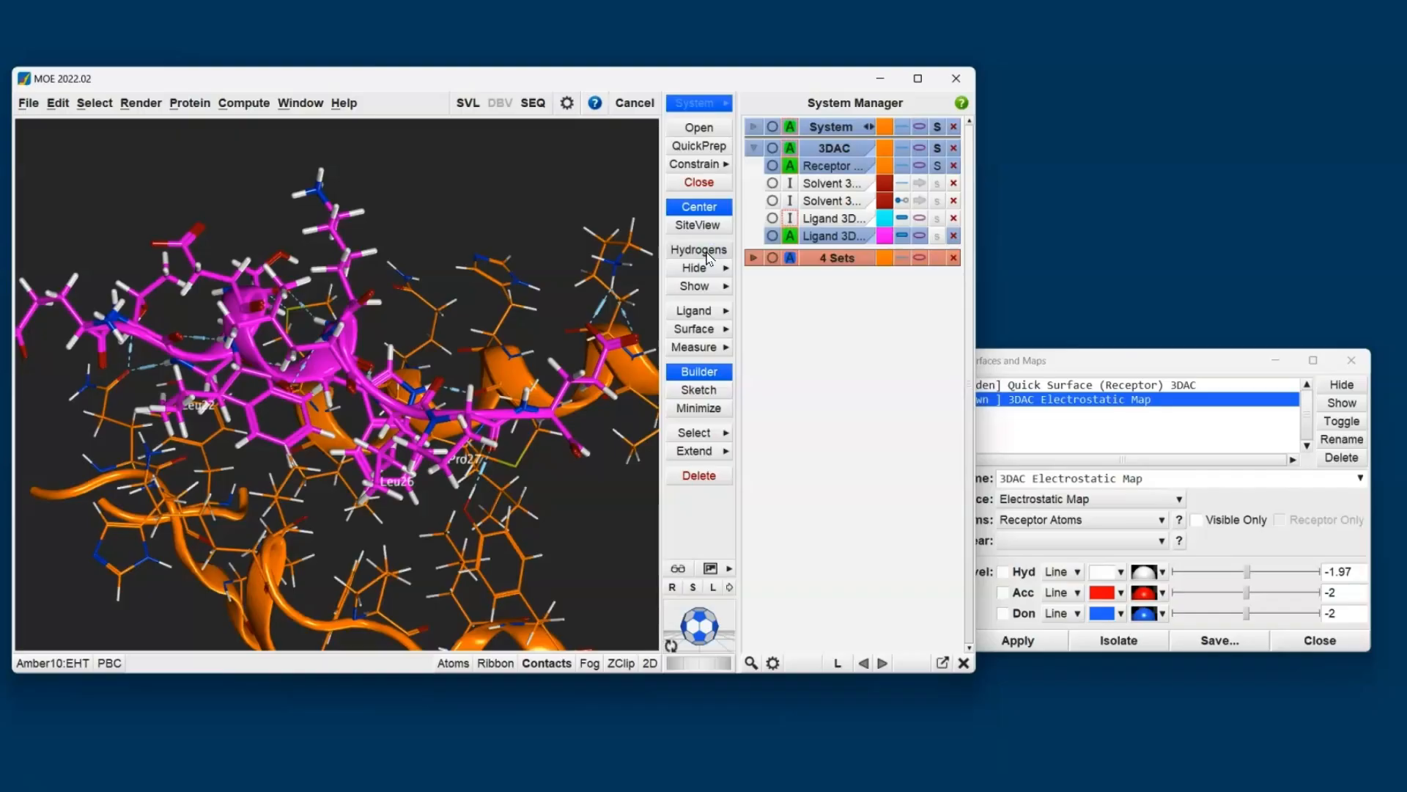
left_click(708, 253)
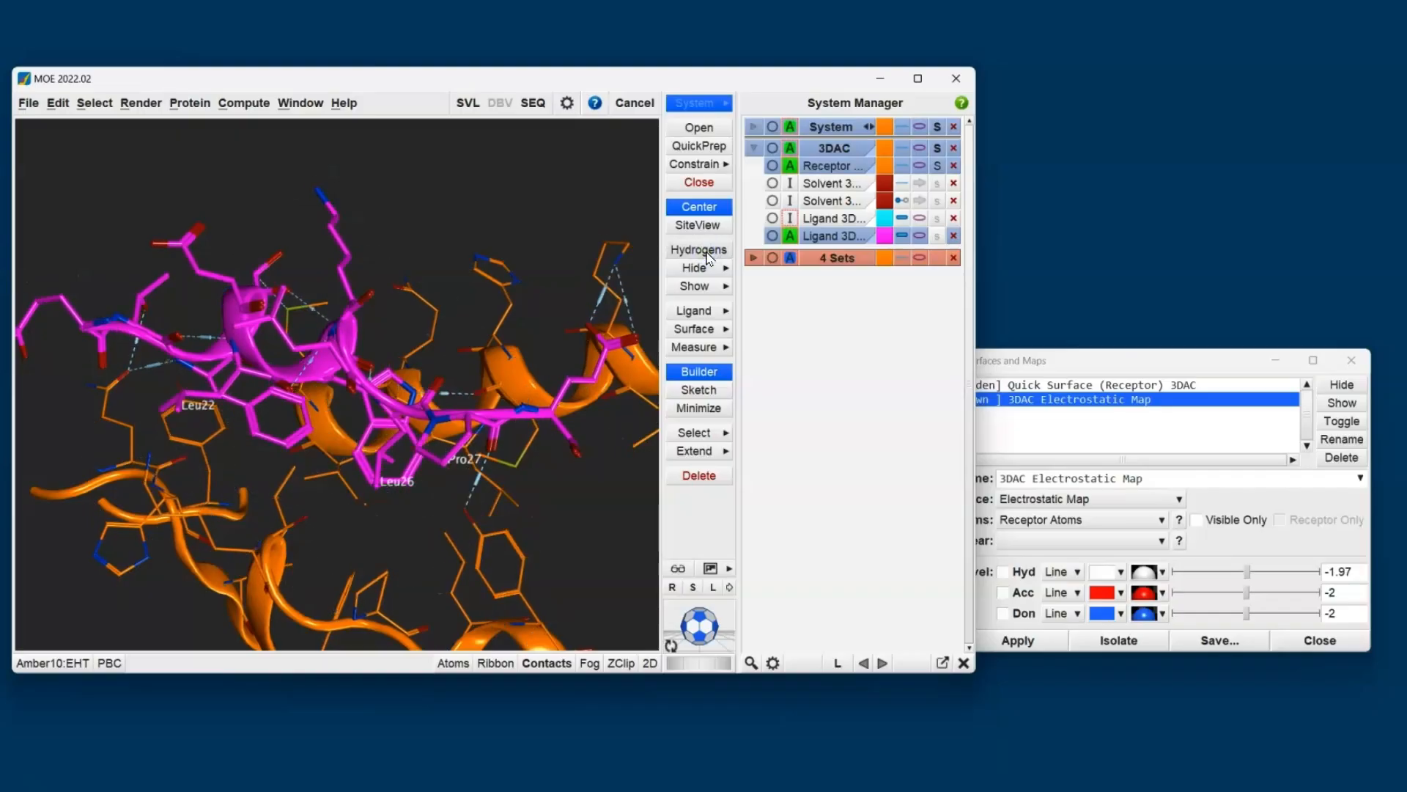
- Switch the hydrogen display to polar hydrogens only and turn on the Ligand Properties readout
left_click(707, 253)
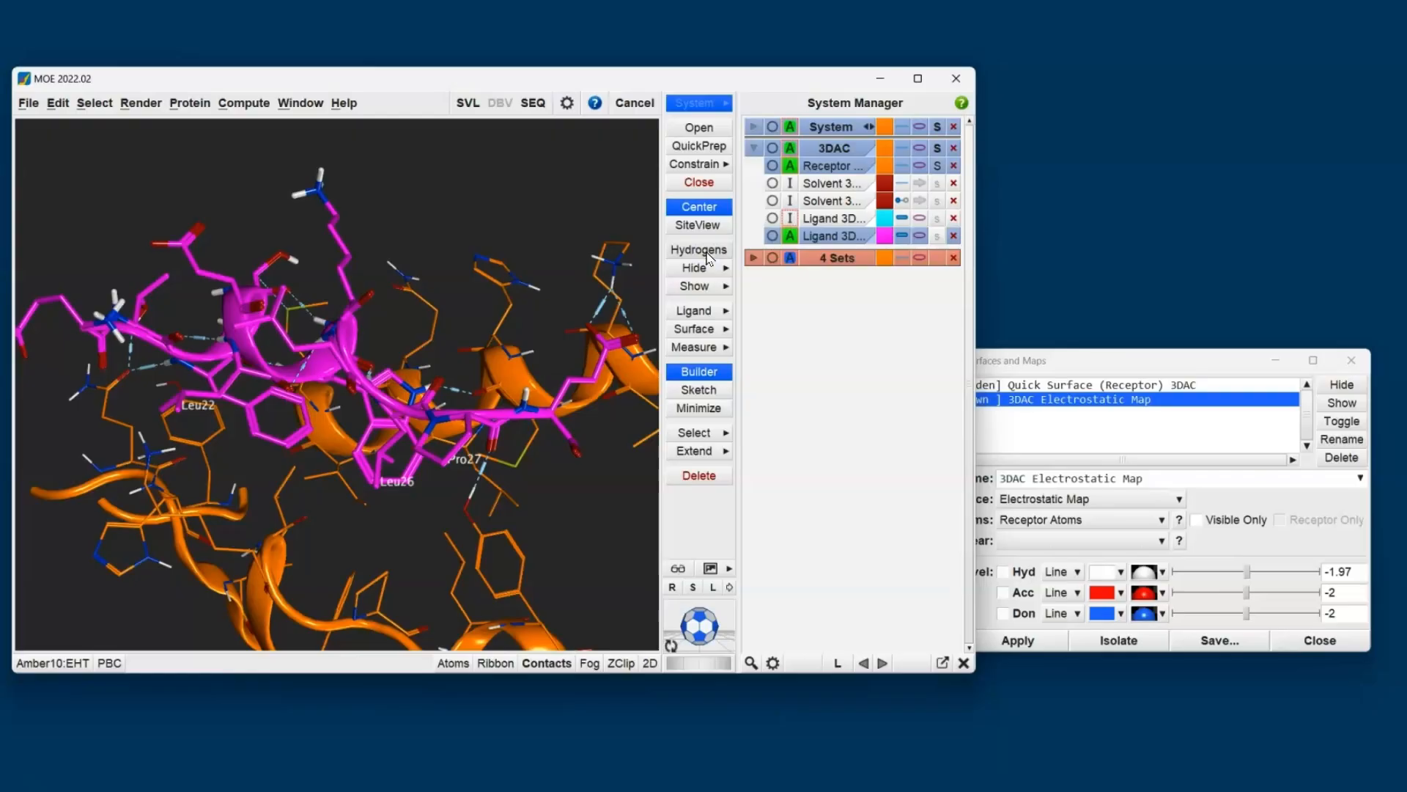
left_click(614, 251)
left_click(695, 315)
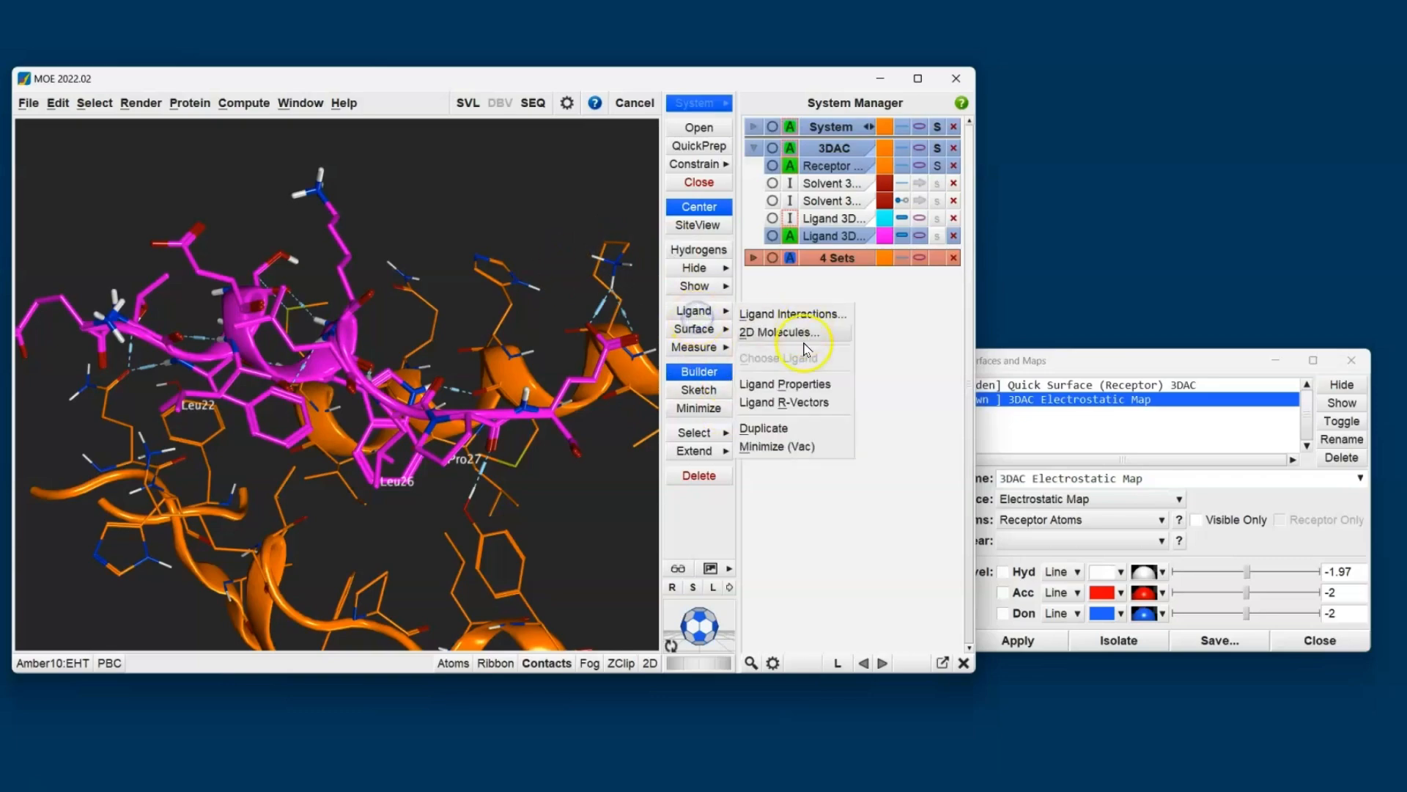
left_click(785, 383)
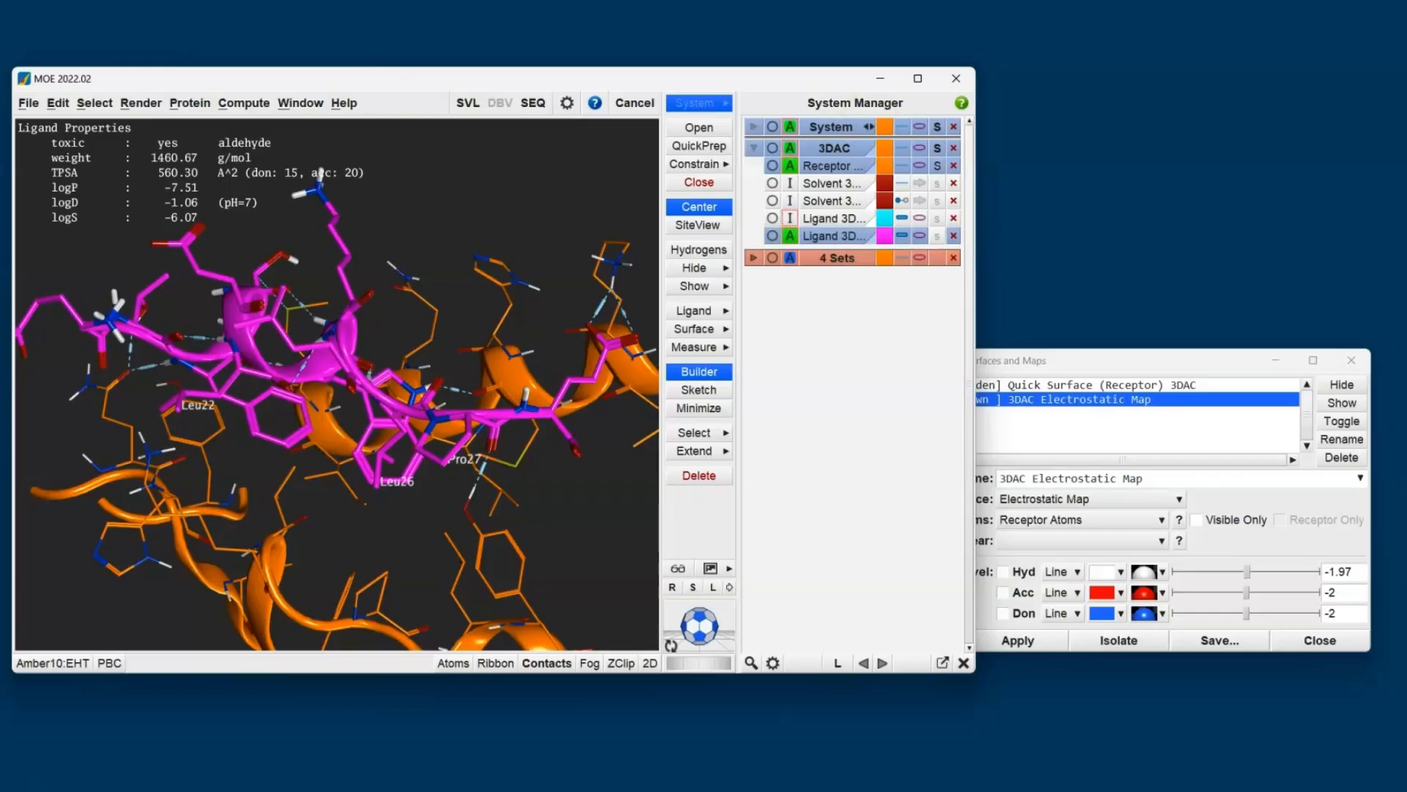
- Energy-minimize the magenta ligand copy within the receptor pocket
left_click(711, 408)
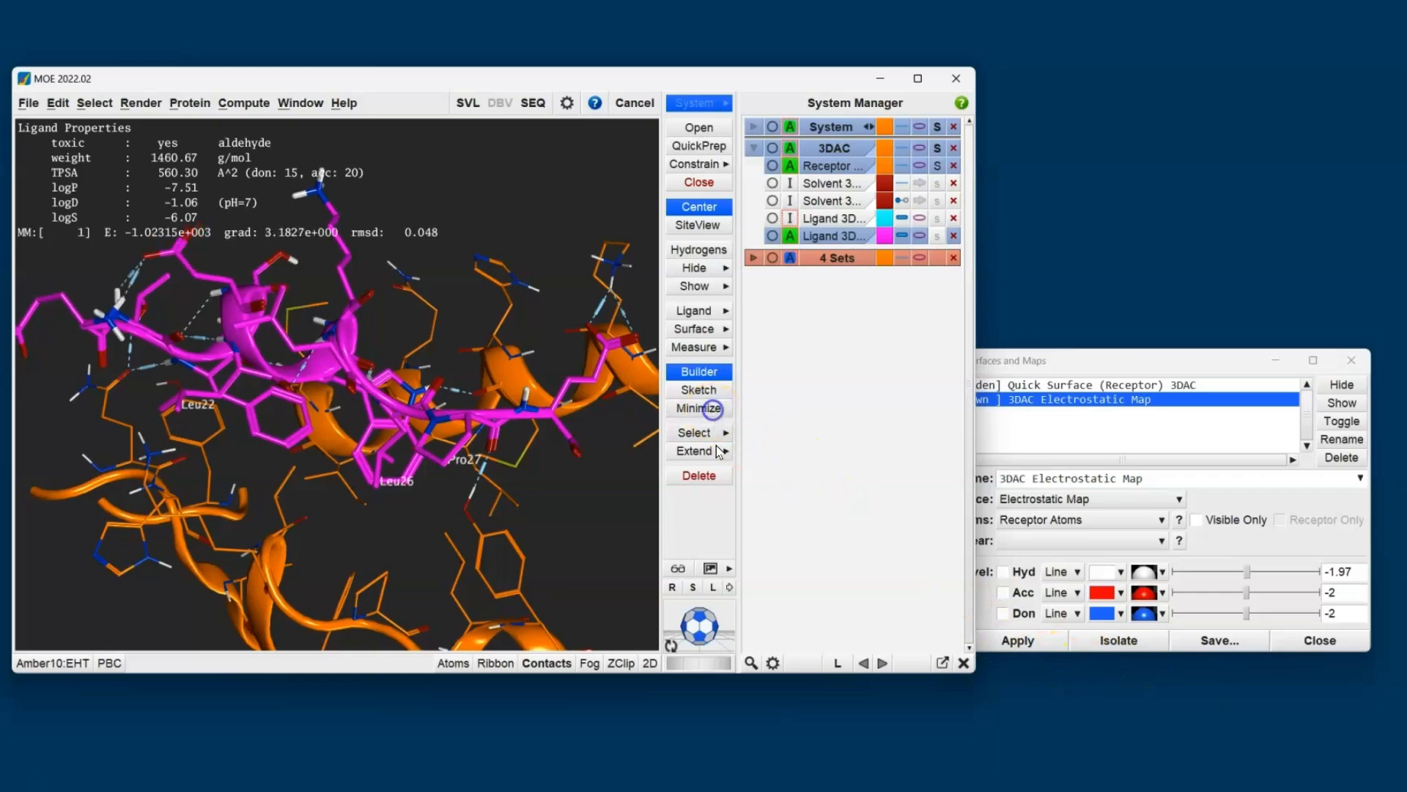
left_click(508, 484)
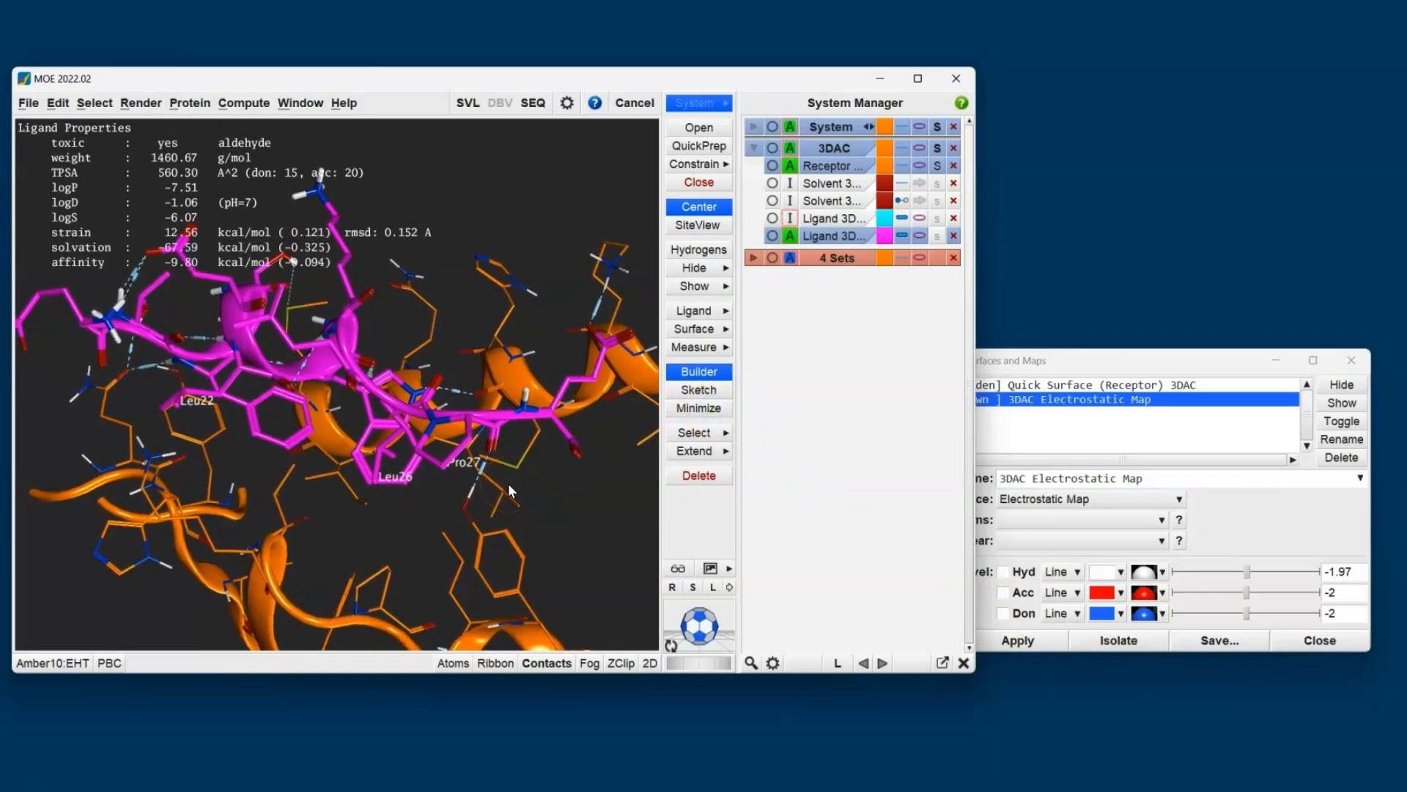
scroll(274, 296, "down", 1)
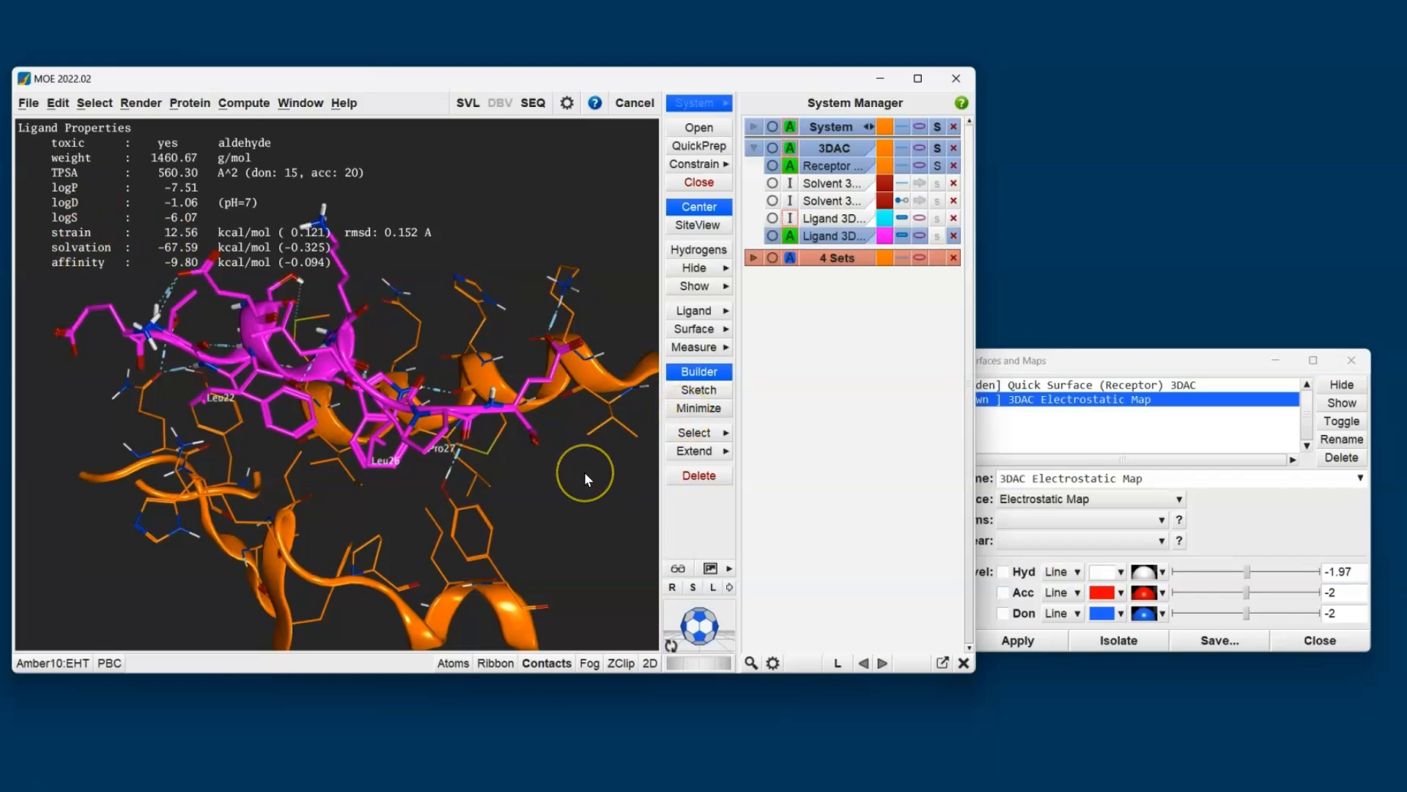
- Attach the Protein Builder to the main window and view its list of non-natural residues
left_click(693, 372)
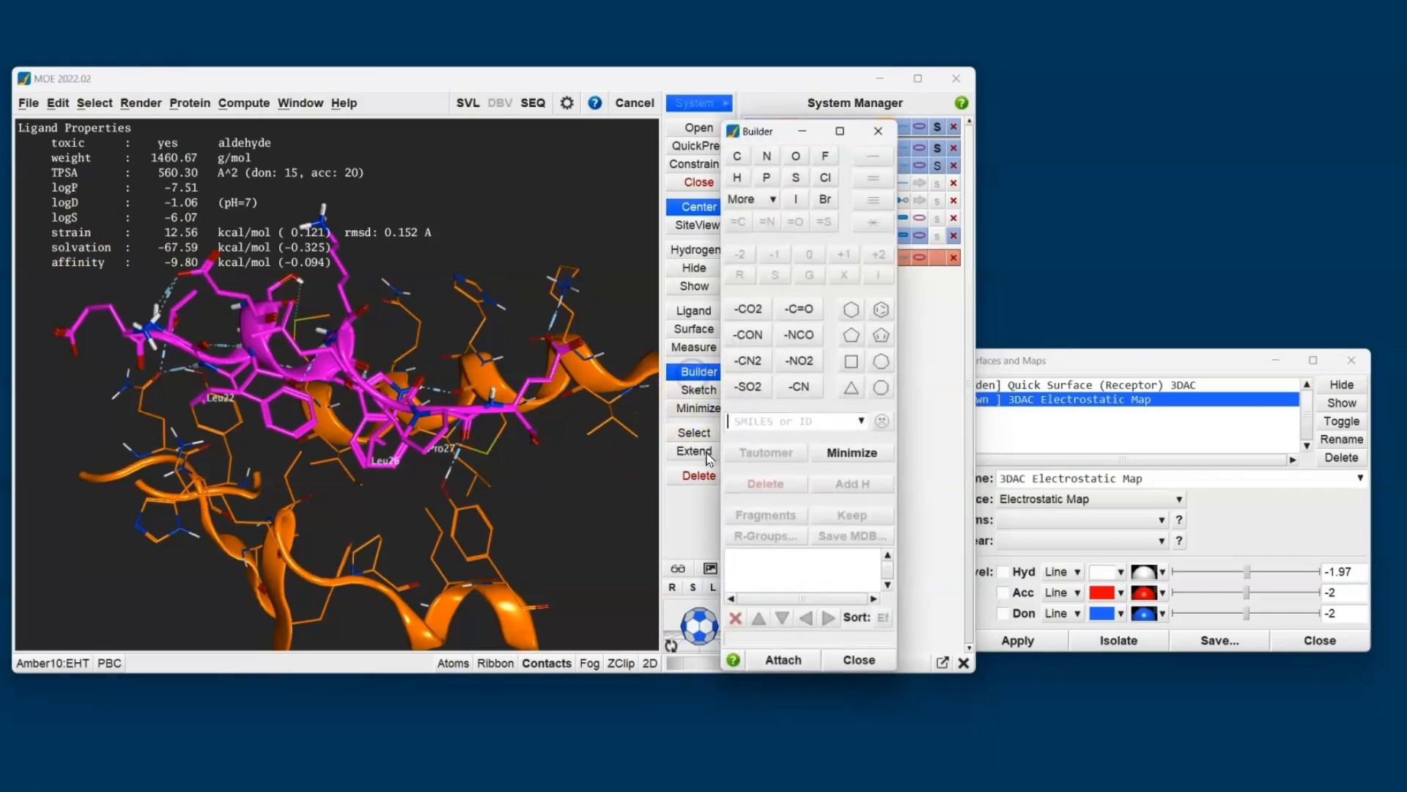
left_click(791, 663)
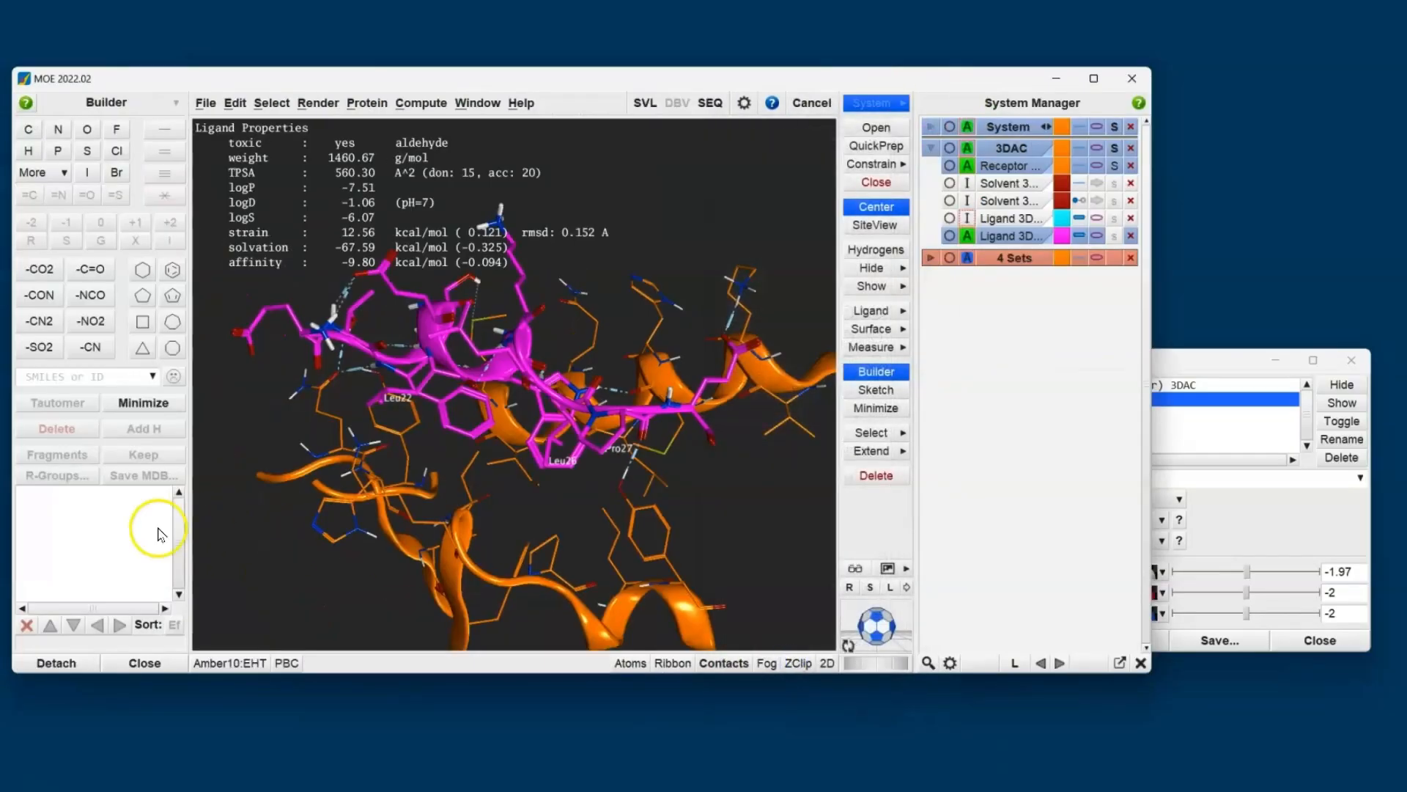
left_click(147, 109)
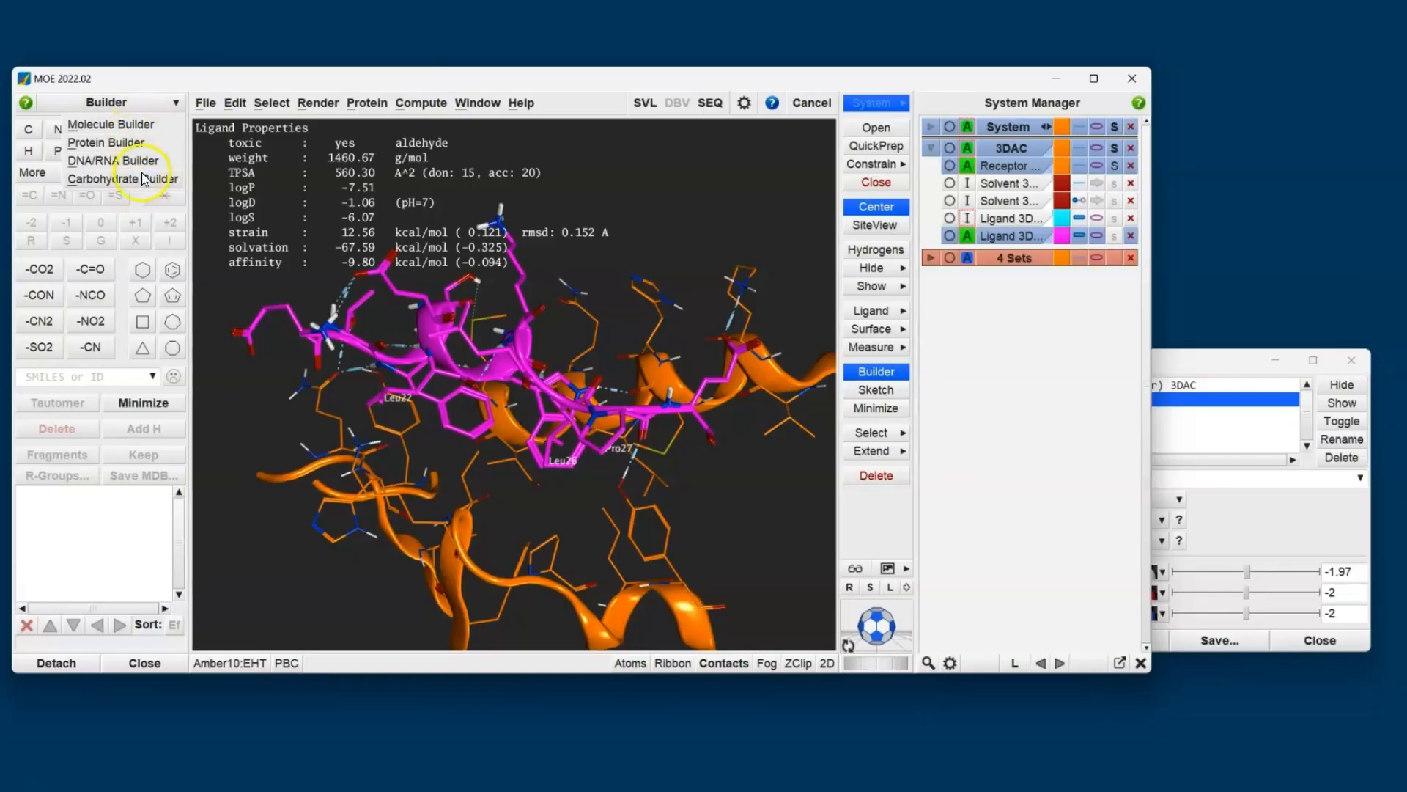
left_click(122, 144)
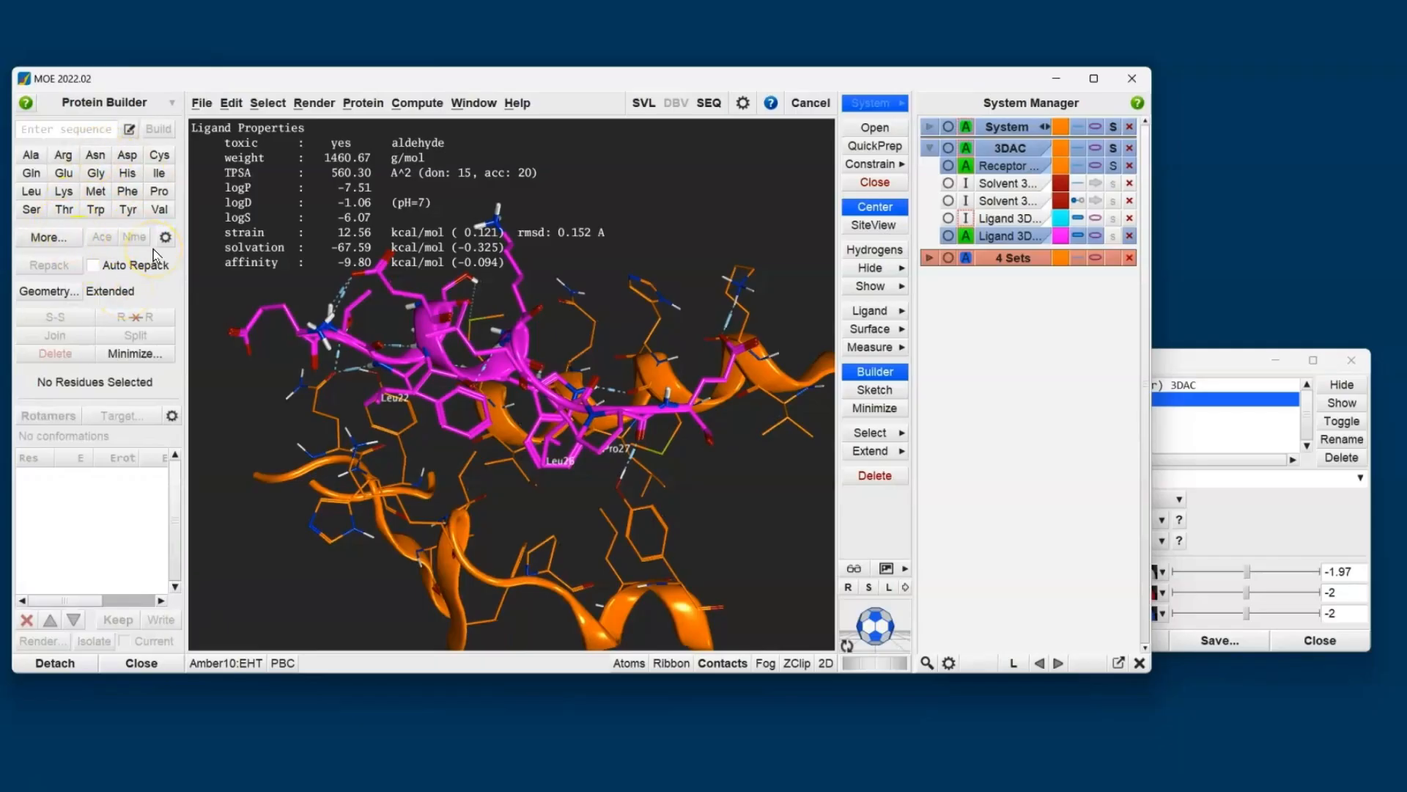
left_click(54, 237)
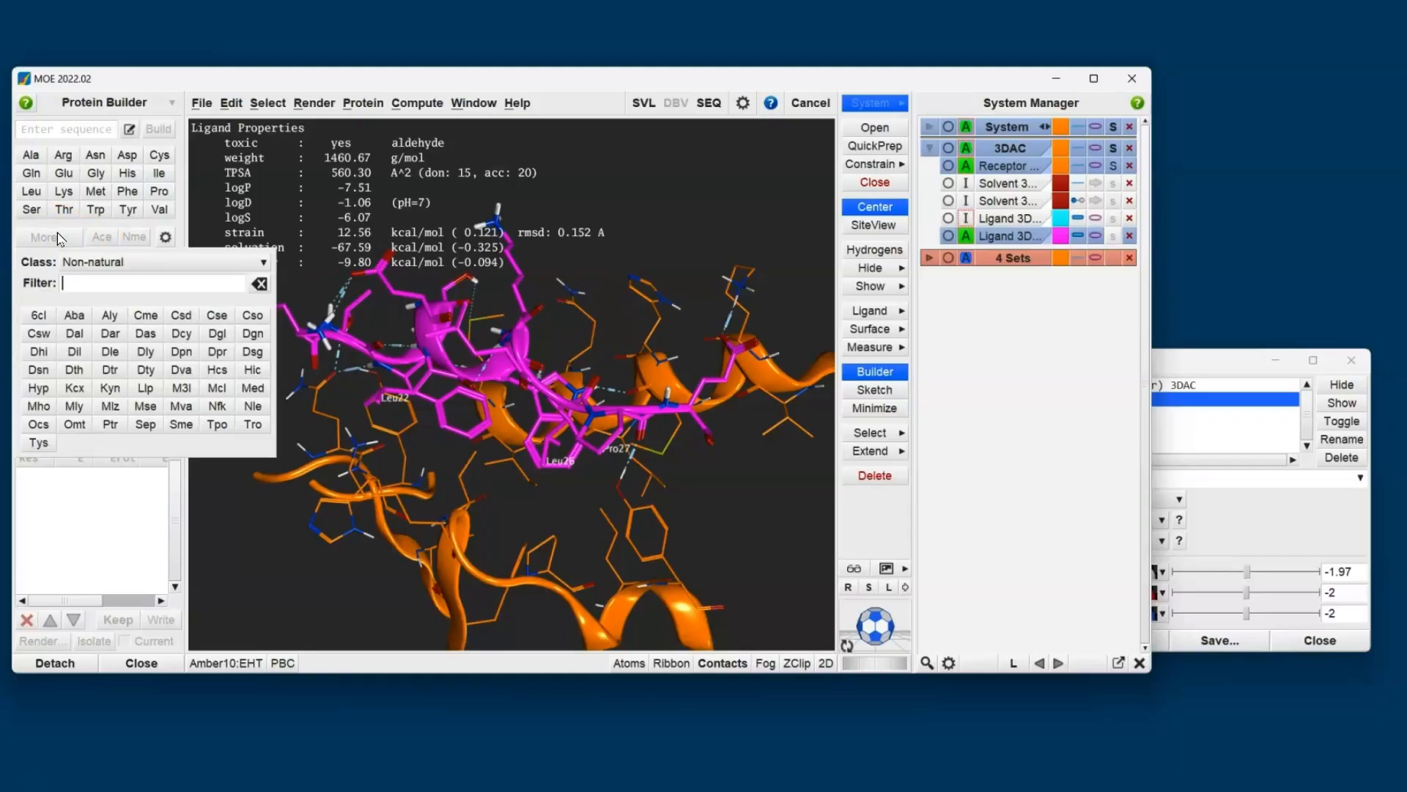
left_click(83, 522)
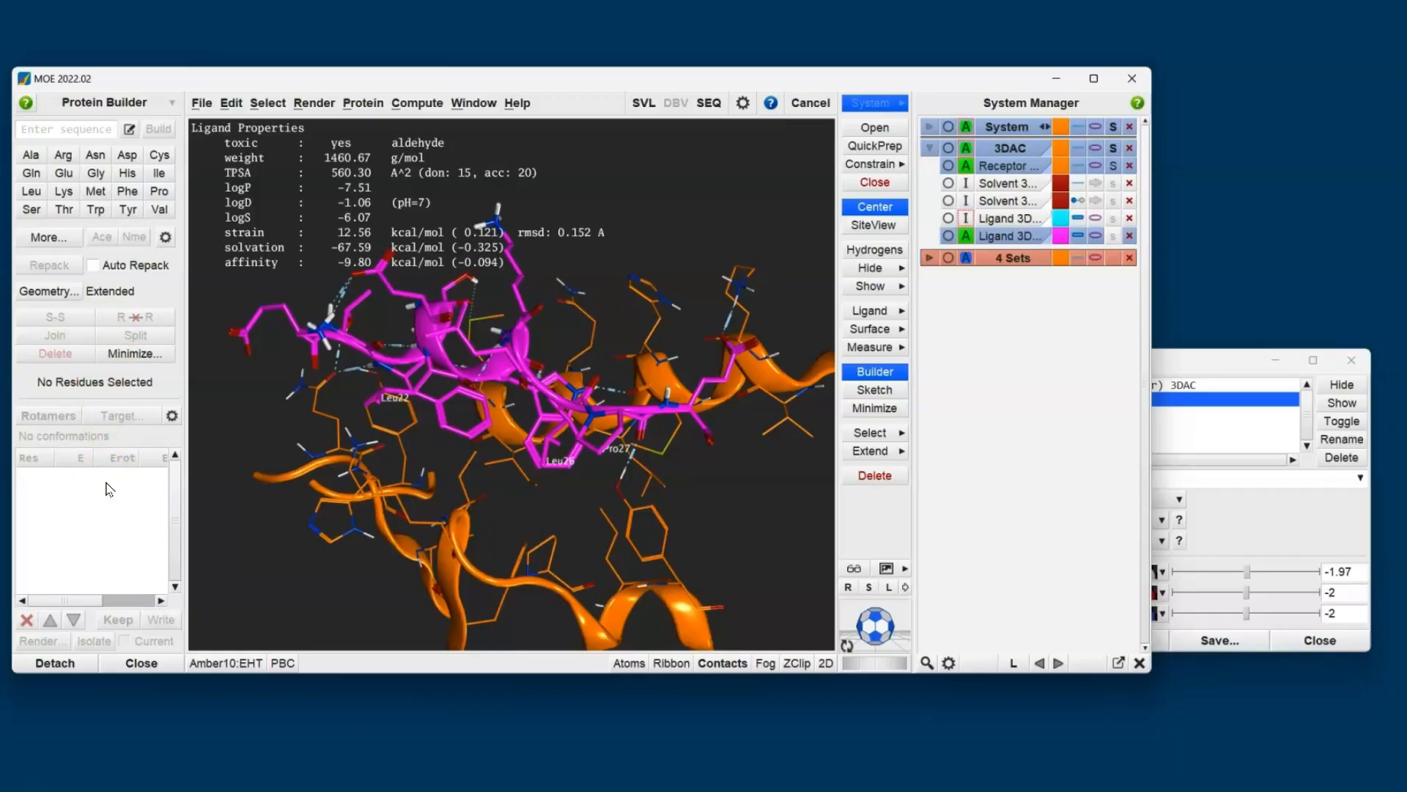
- Show the acceptor contours of the 3DAC Electrostatic Map and examine the contour next to Leu22
left_click(1221, 363)
left_click(1003, 592)
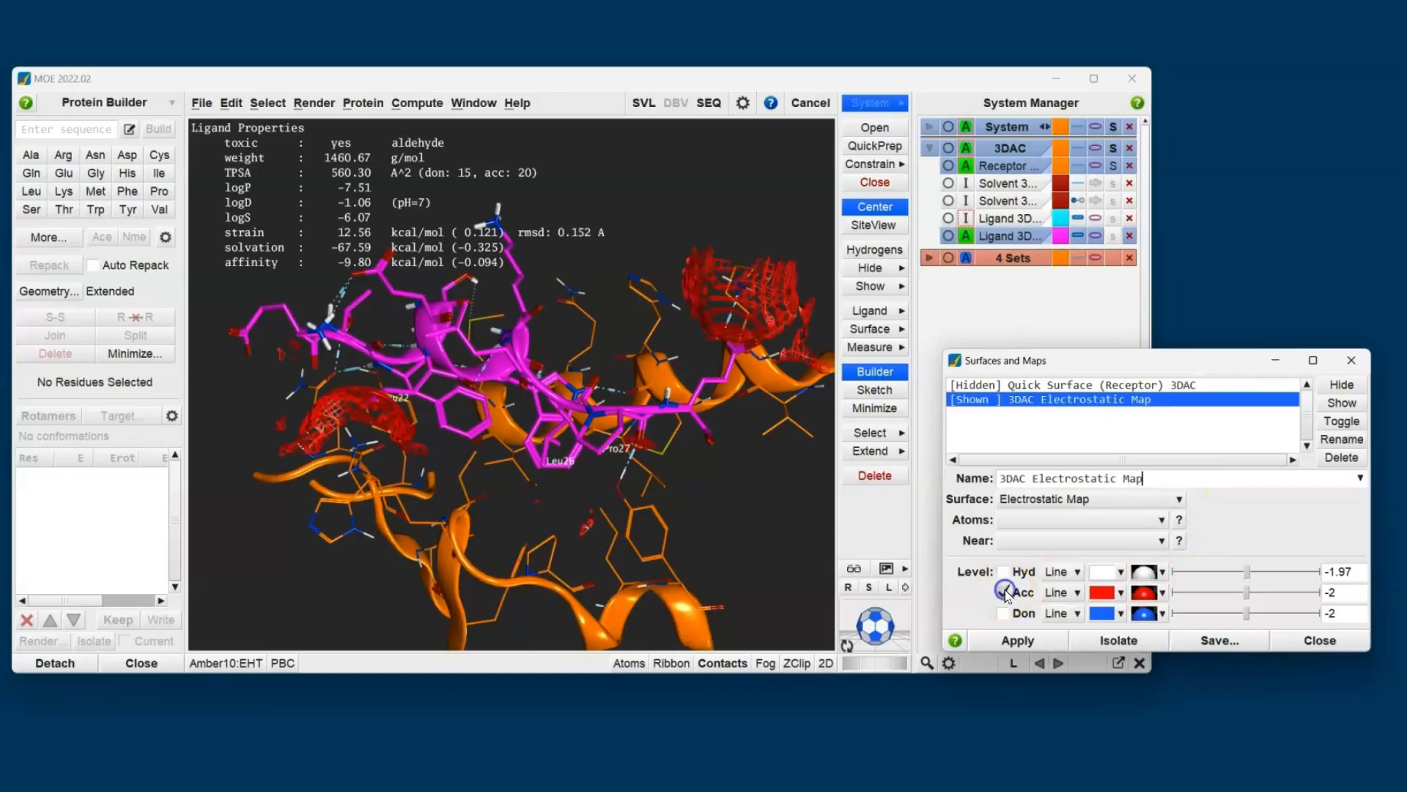
middle_click_drag(443, 412, 437, 475)
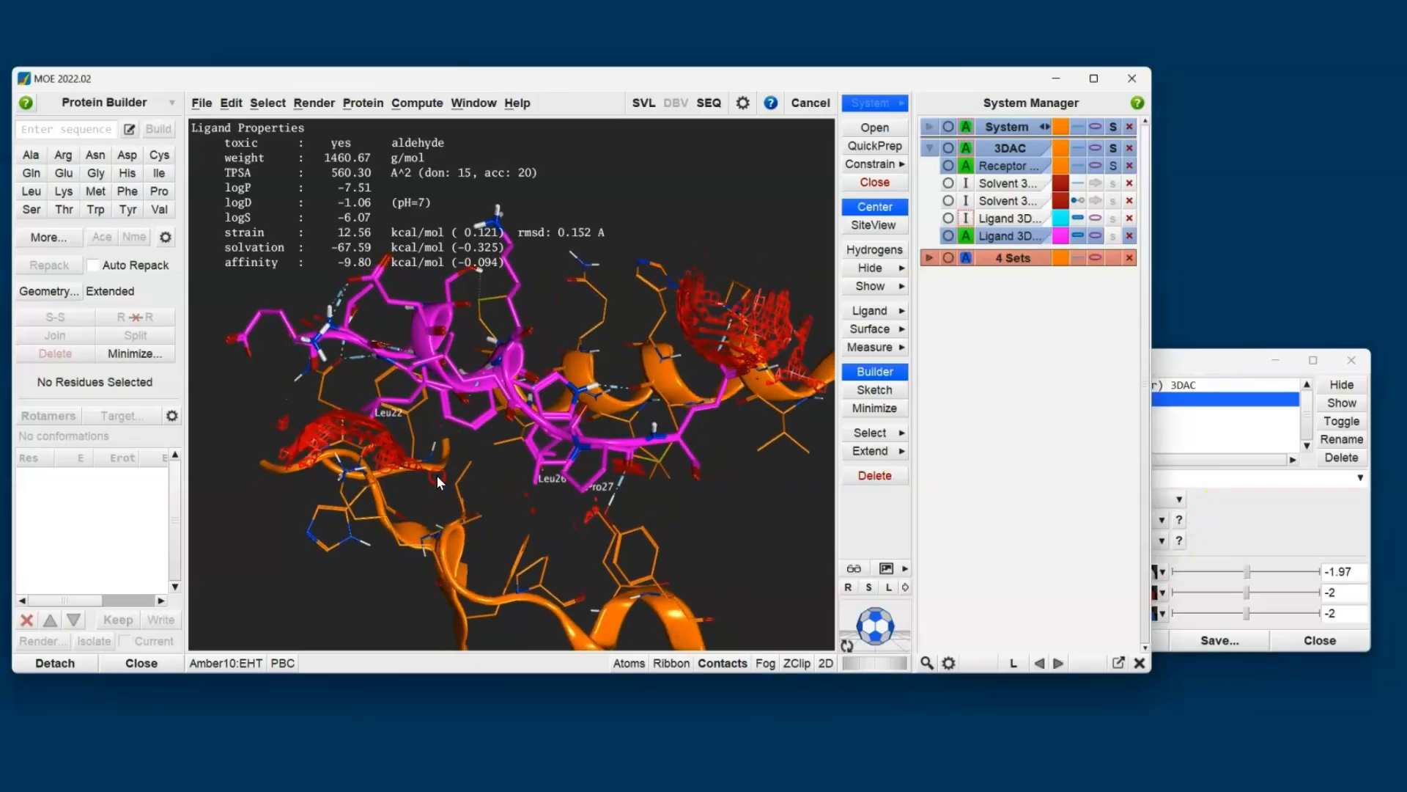
scroll(371, 438, "up", 5)
middle_click_drag(350, 469, 453, 393)
scroll(402, 393, "up", 2)
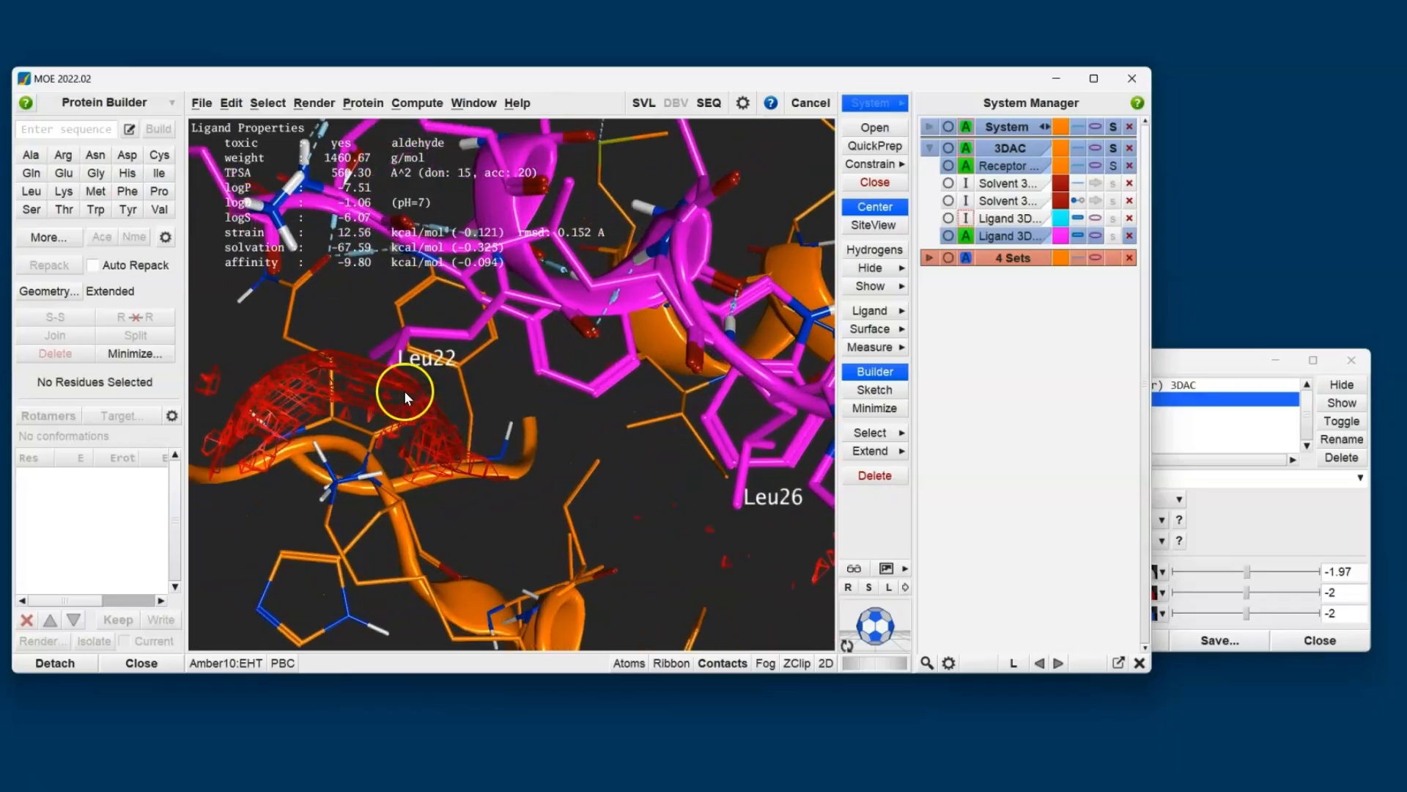
- Mutate Leu22 of the ligand copy to Glu
left_click(392, 367)
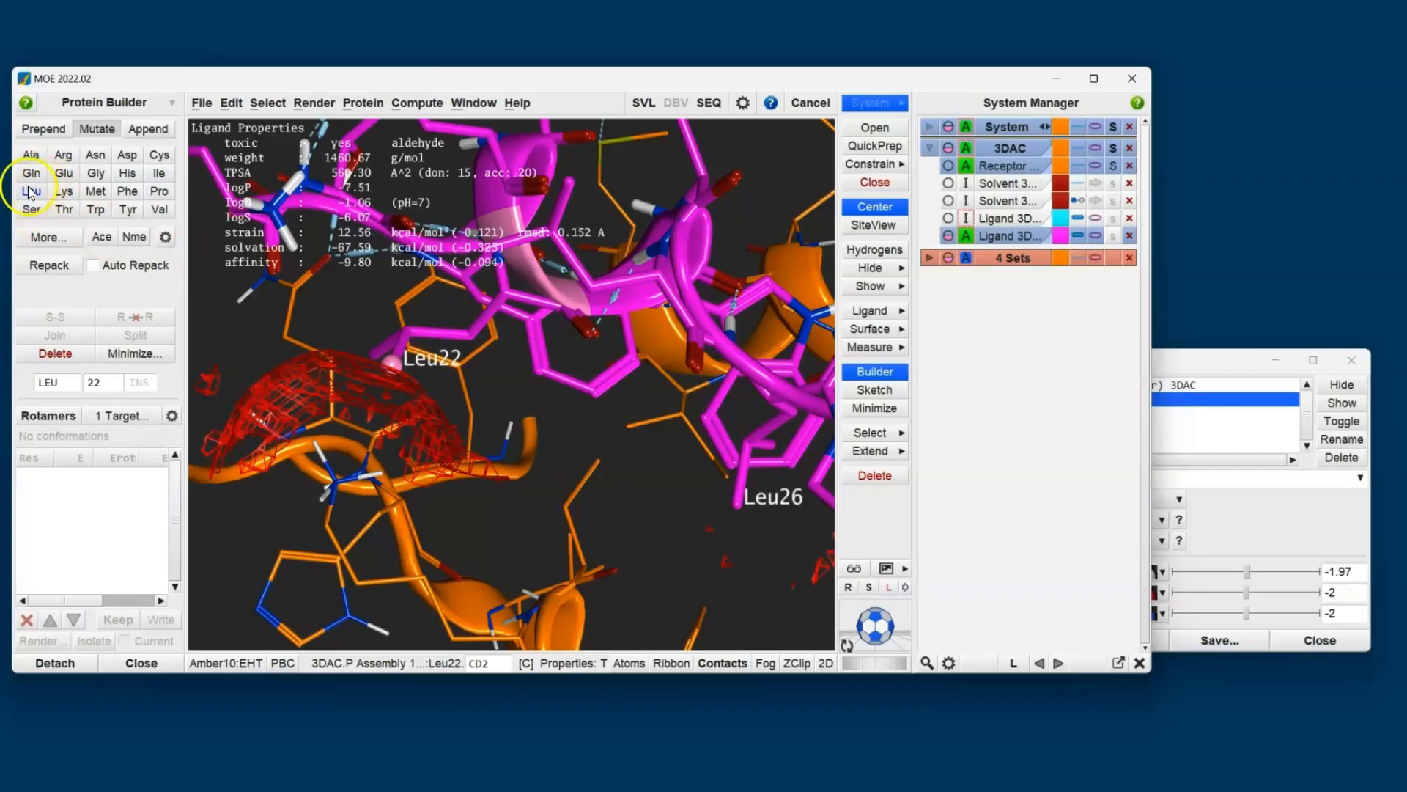
left_click(99, 135)
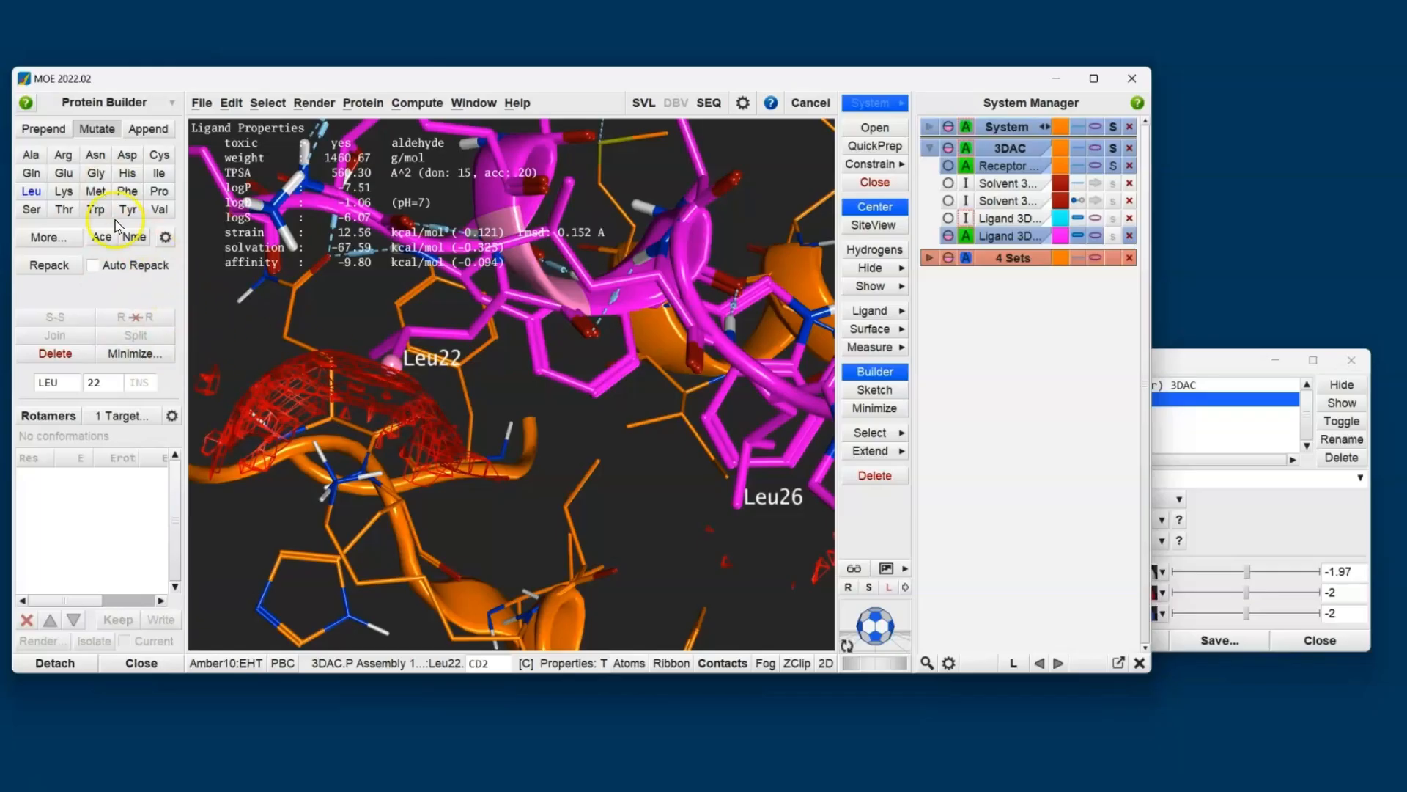
left_click(64, 174)
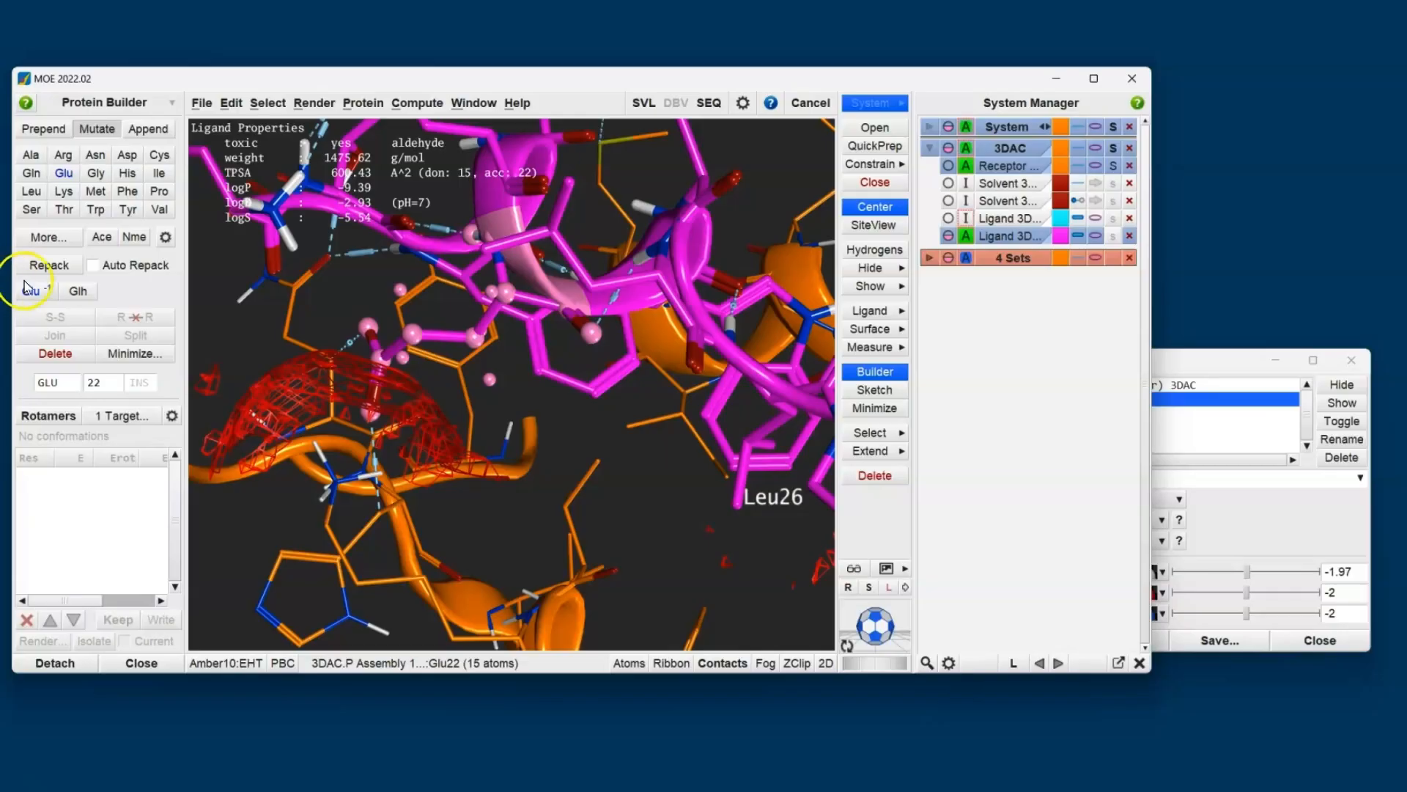
- Repack the Glu22 residue and minimize it with Selected Sidechains Only
left_click(44, 267)
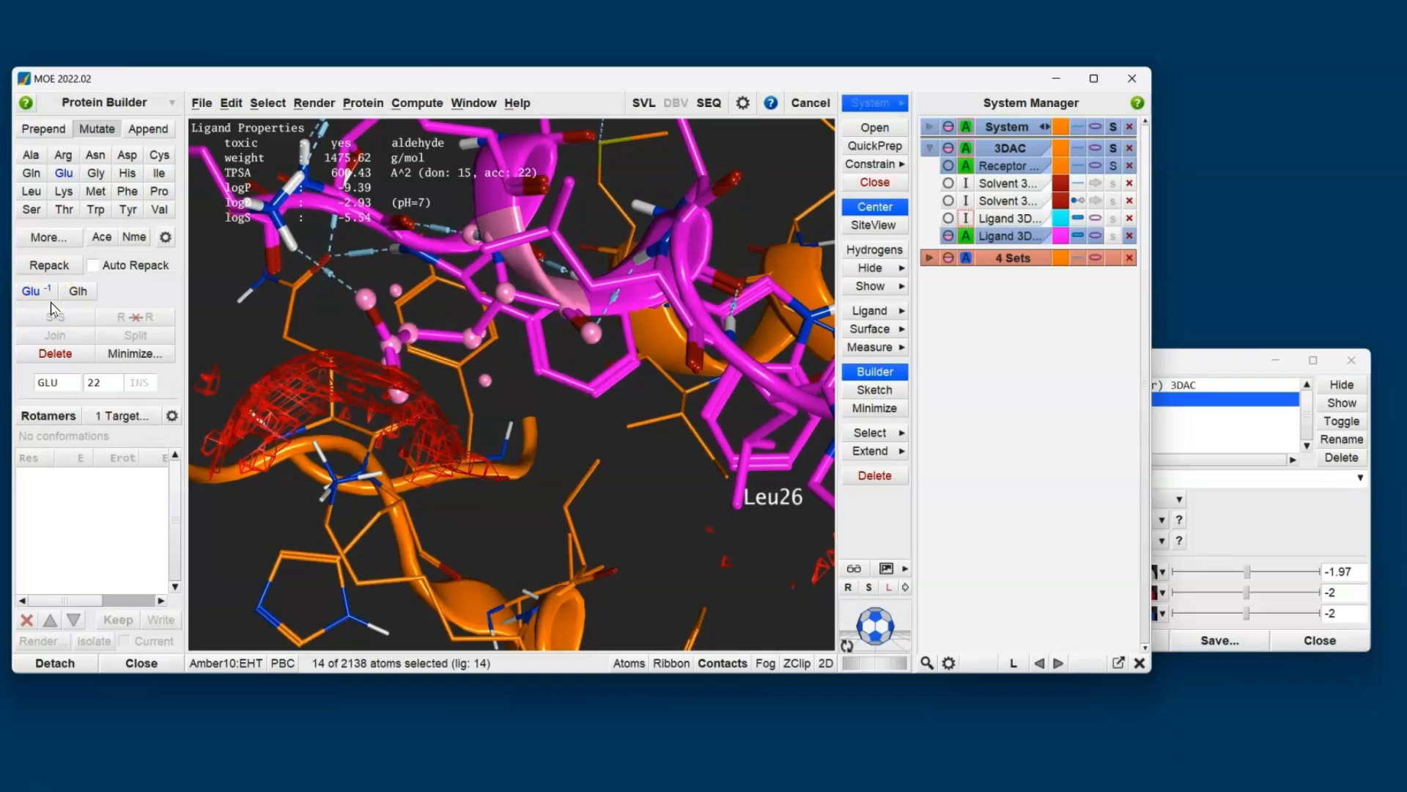
left_click(140, 354)
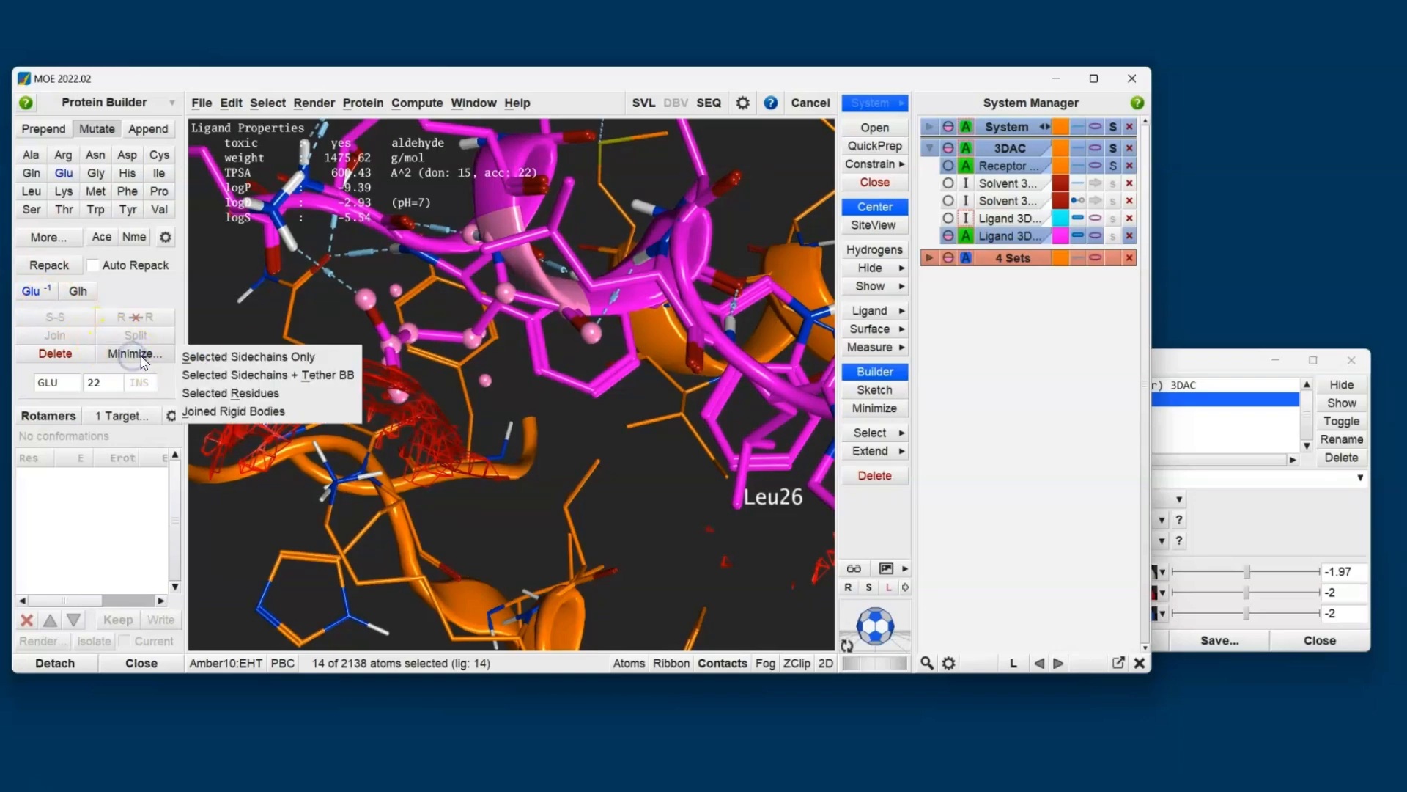
left_click(266, 358)
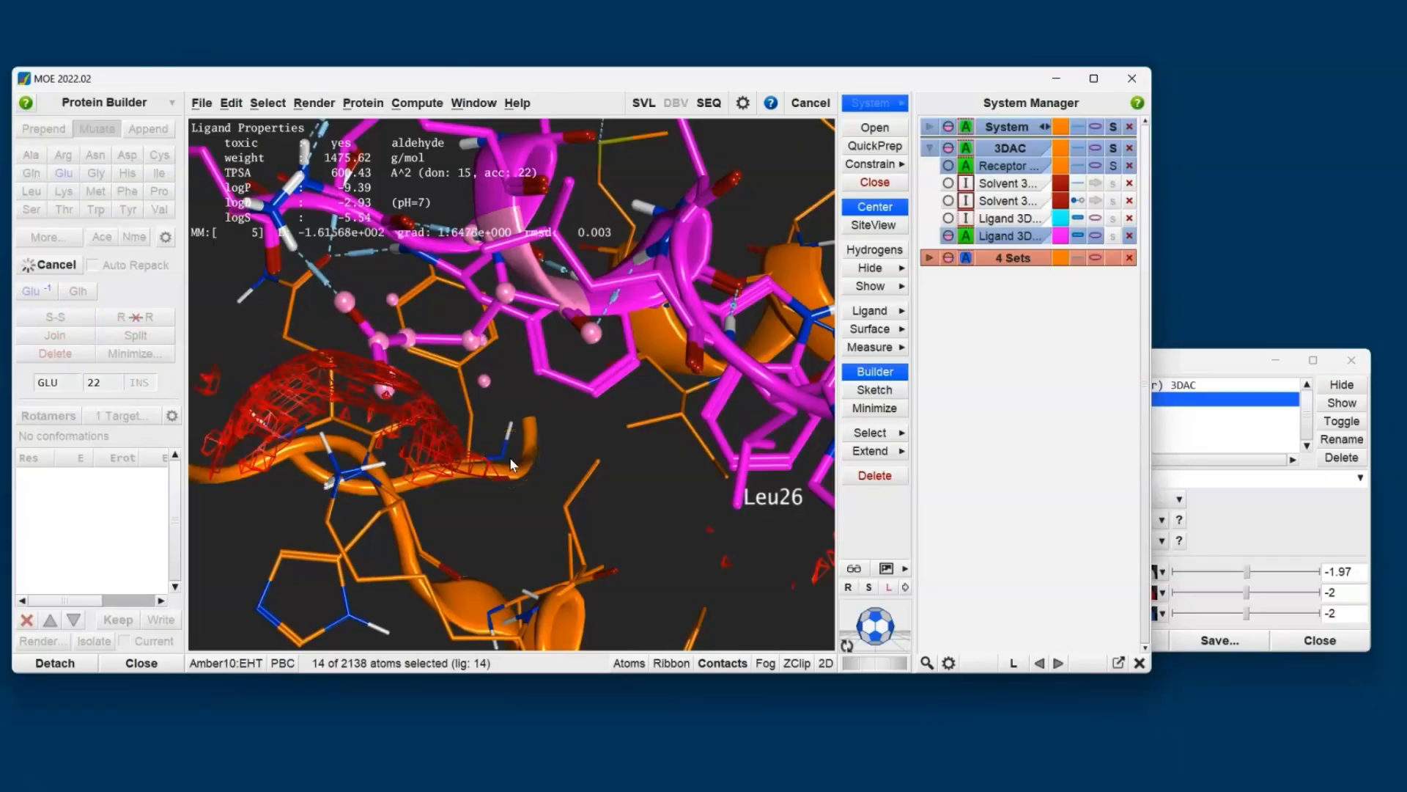
- Clear the atom selection, energy-minimize the complex and inspect Glu22 against the acceptor contour
left_click(581, 465)
left_click(874, 408)
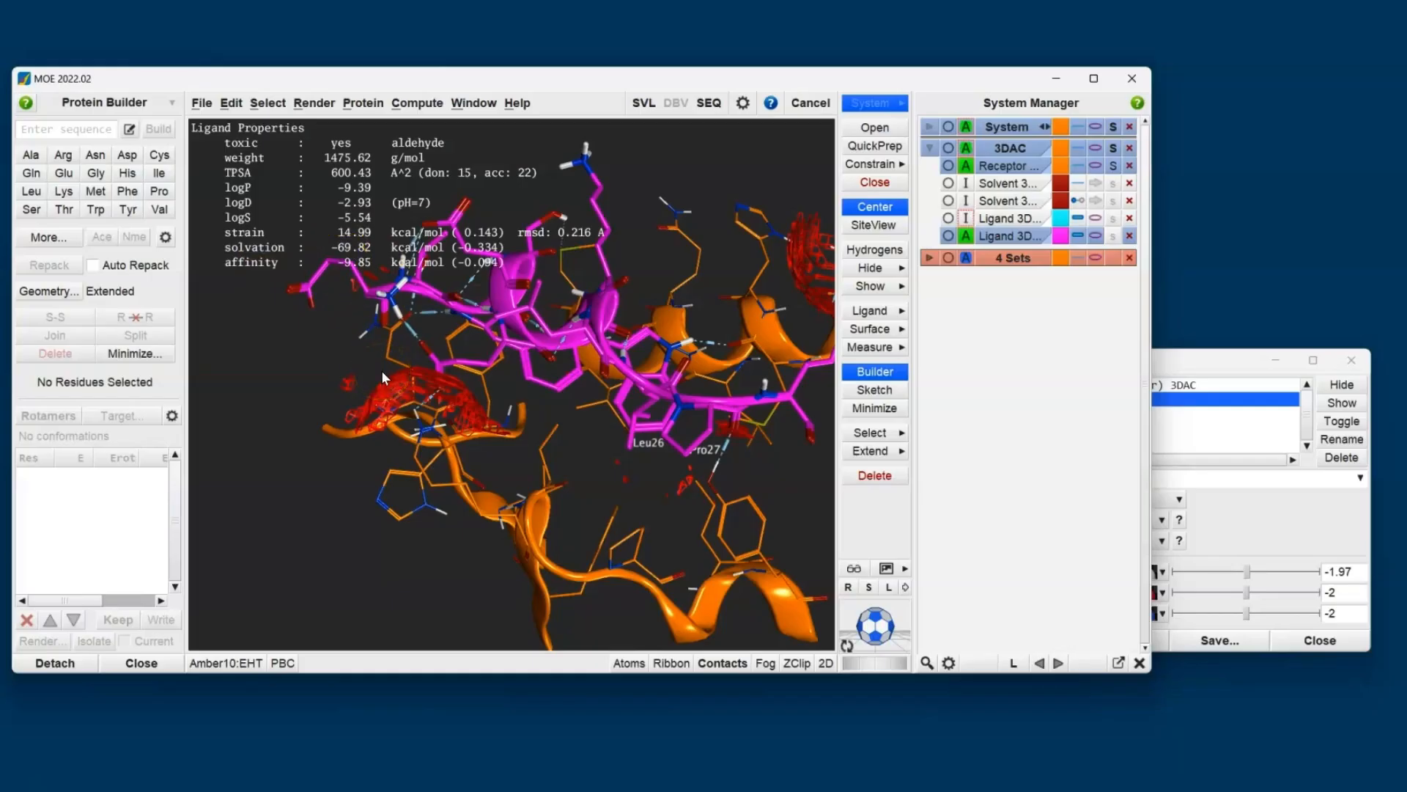
scroll(466, 436, "up", 5)
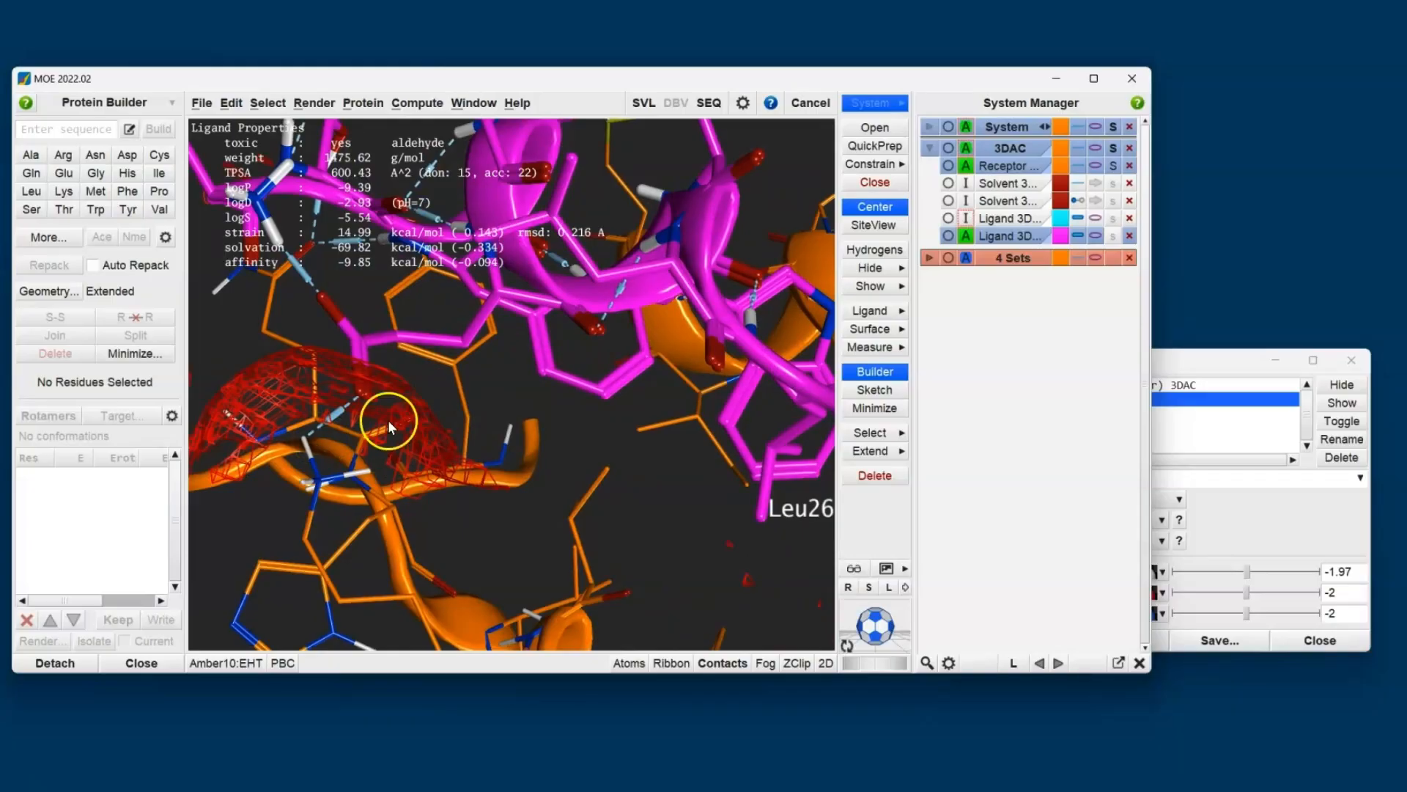
- Replace the acceptor contours of the 3DAC Electrostatic Map with the donor contours
left_click(1164, 361)
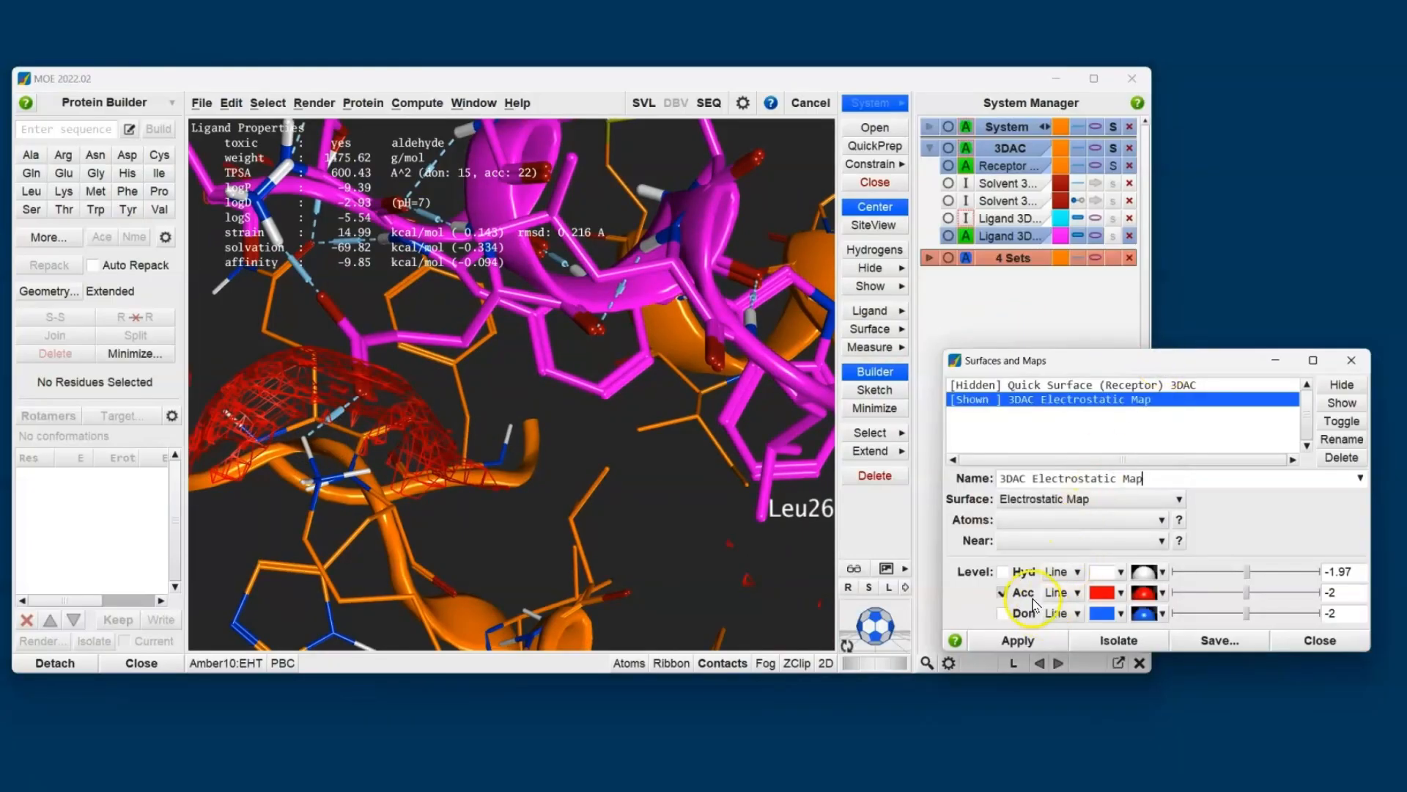
left_click(1002, 592)
left_click(1004, 613)
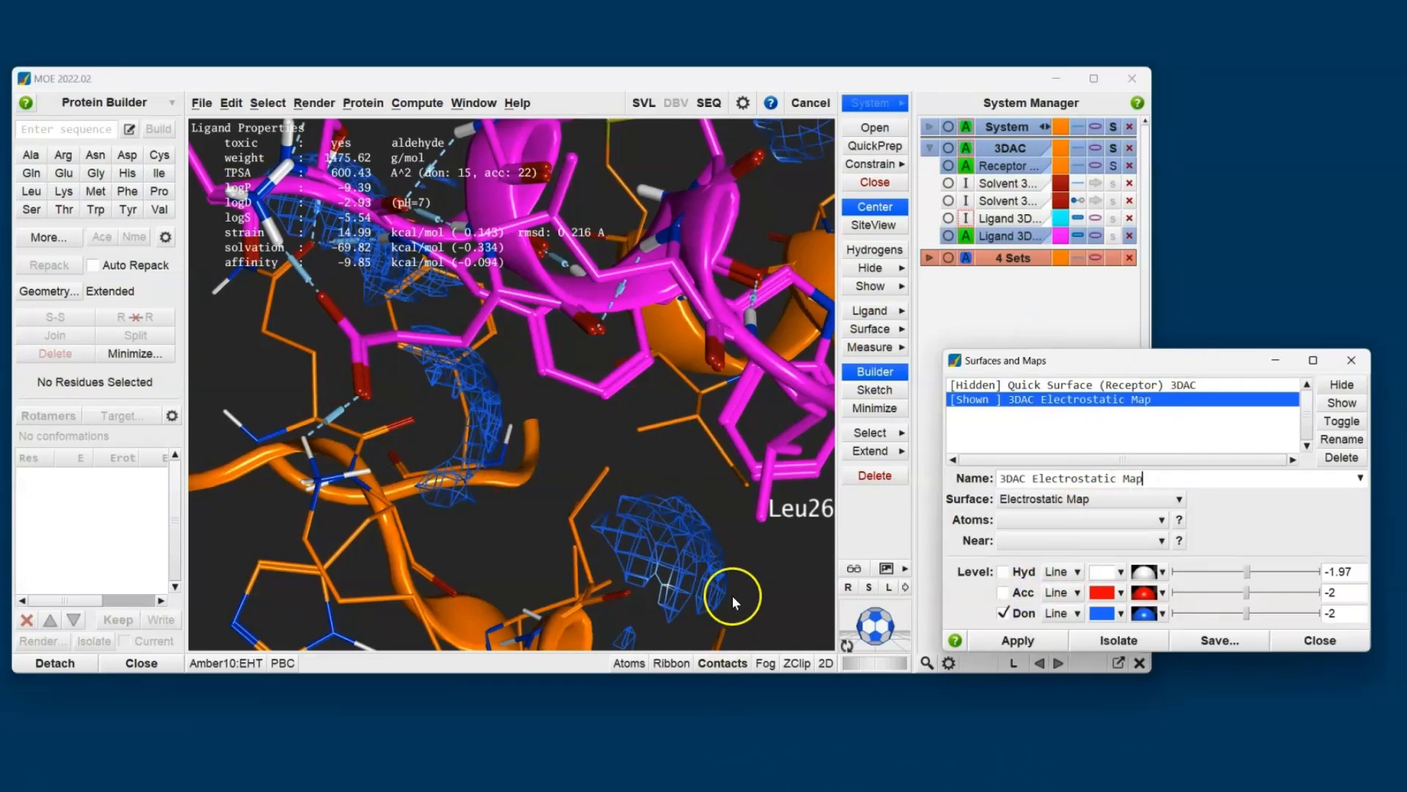
- Mutate Leu26 of the ligand copy to Lys and clear the atom selection
left_click(760, 516)
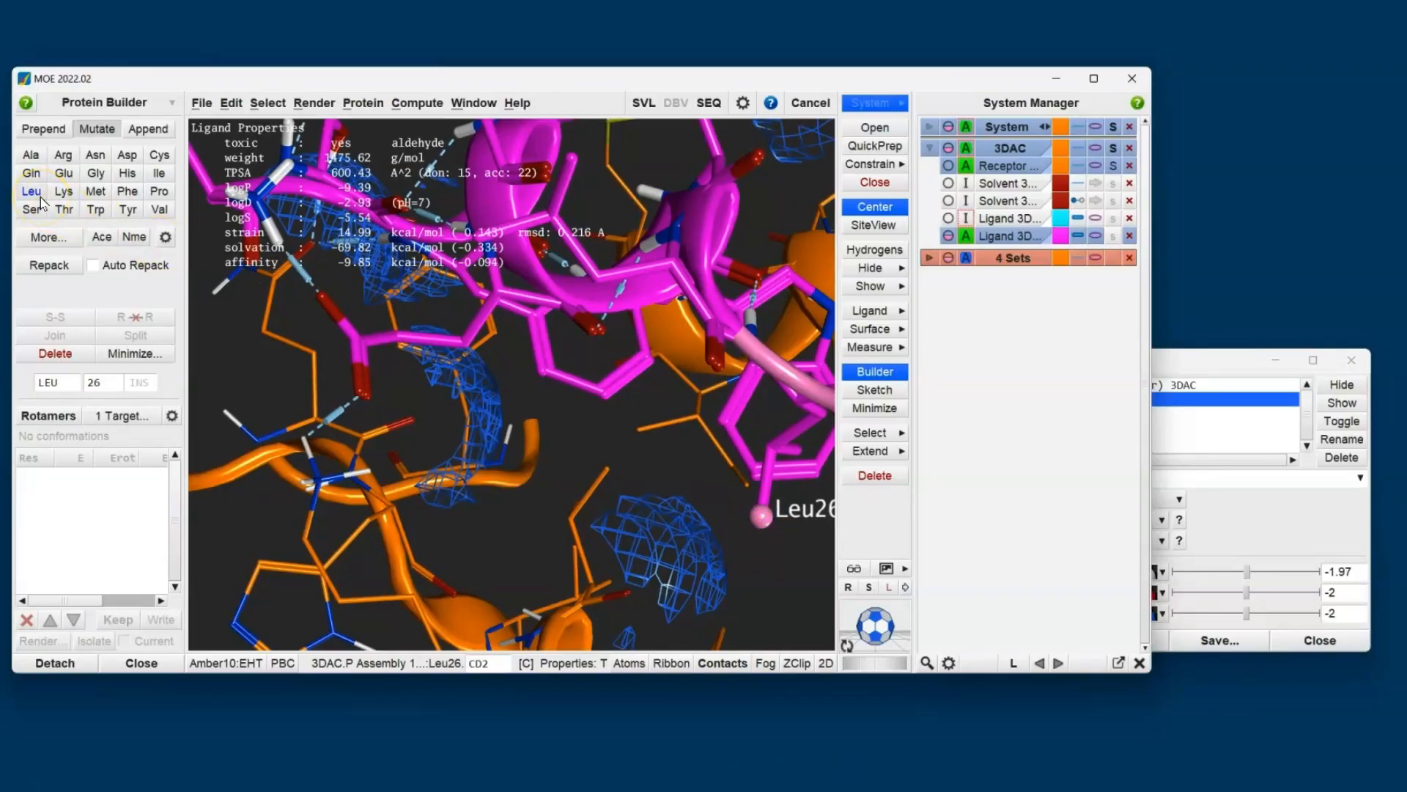
left_click(63, 193)
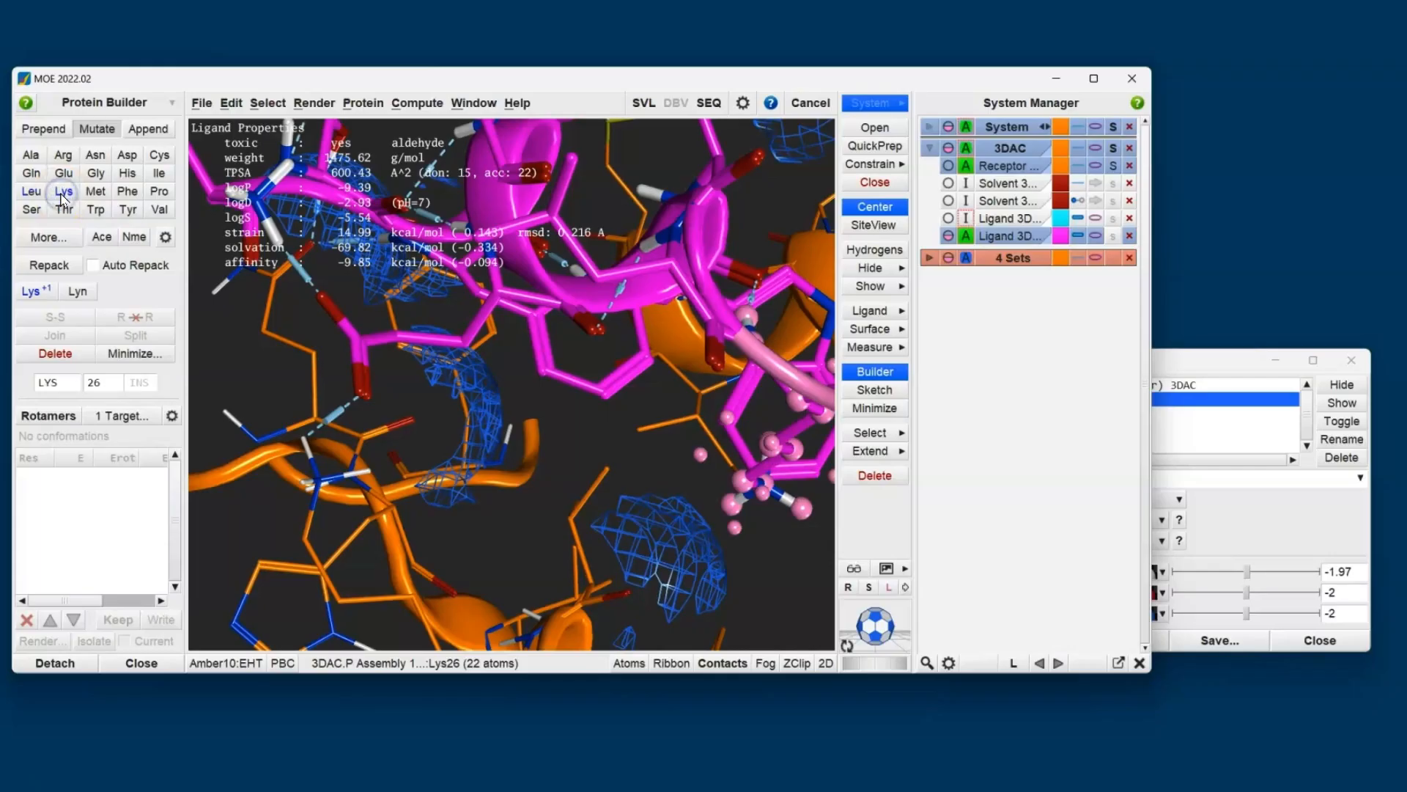
middle_click_drag(658, 485, 586, 382)
left_click(627, 346)
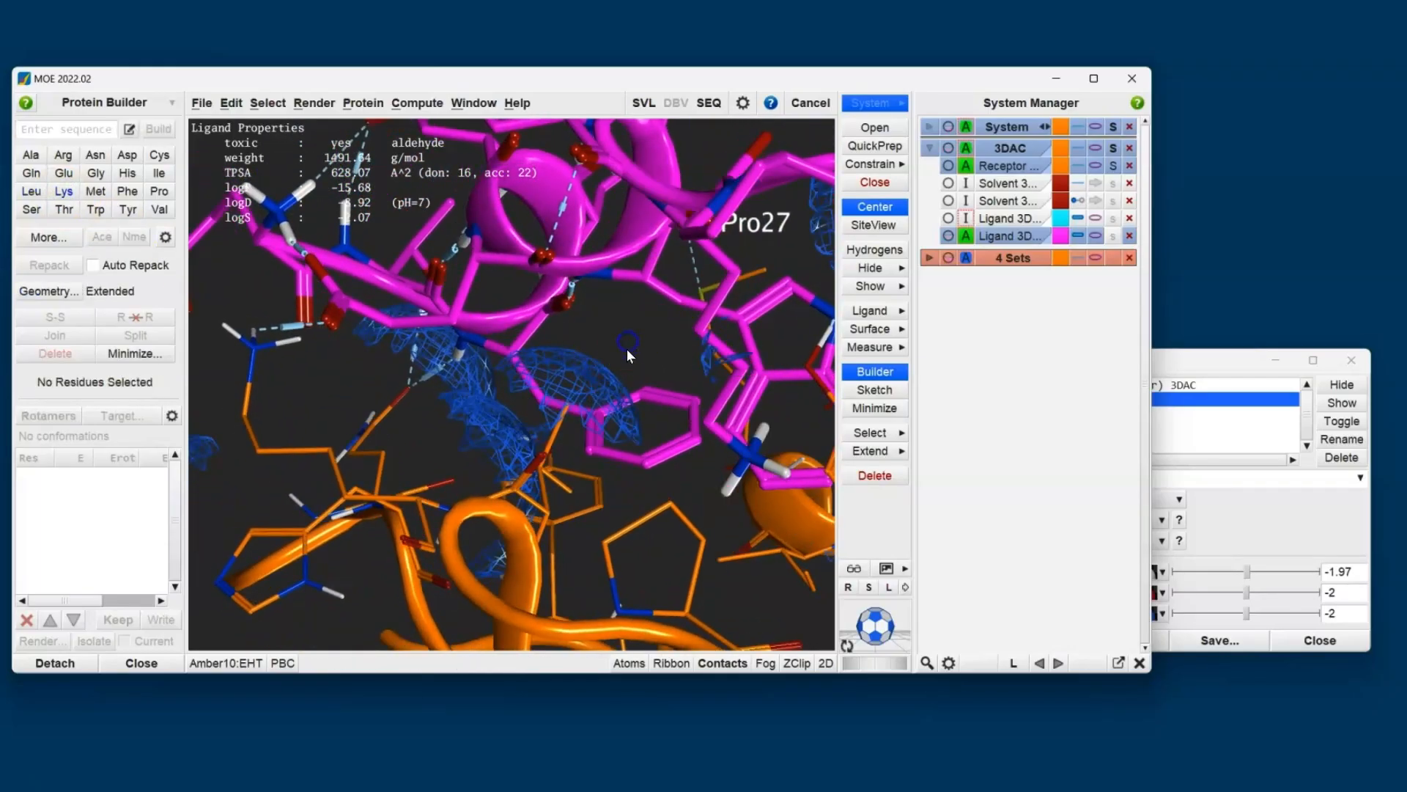
- Rotate a Lys26 side-chain bond so its amine points toward the donor contour, and check the bond's torsion plot
left_click(726, 407)
left_click_drag(480, 663, 813, 644)
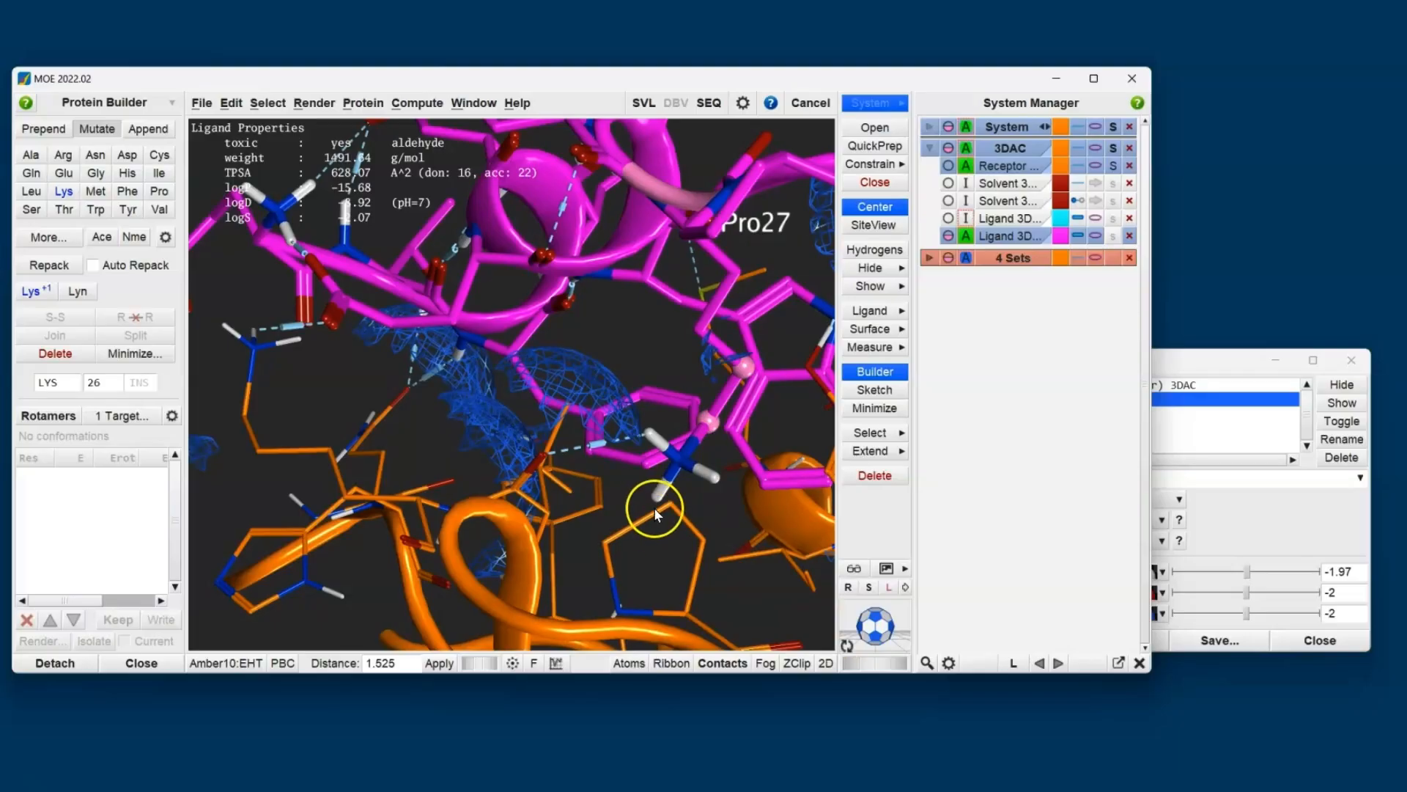
left_click(557, 665)
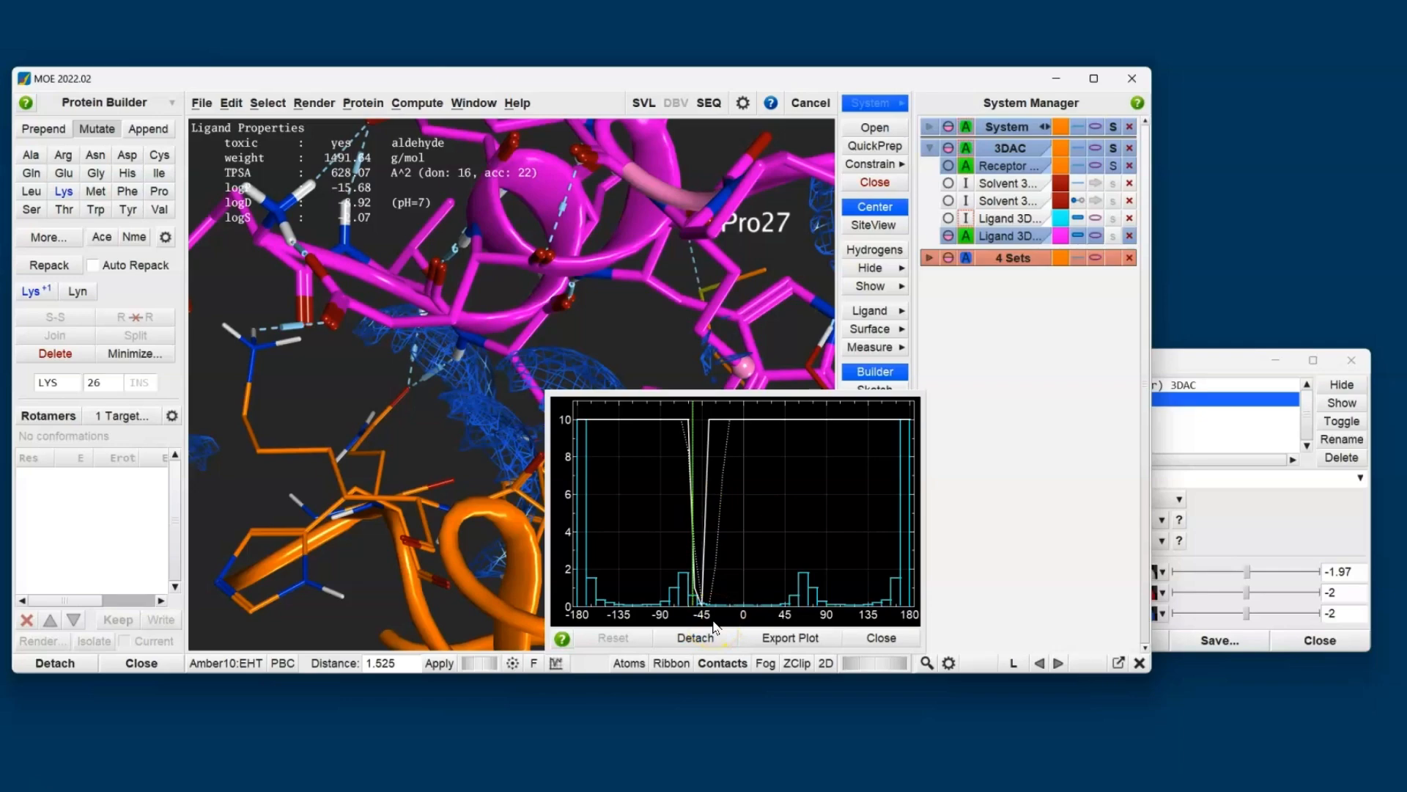
left_click(434, 455)
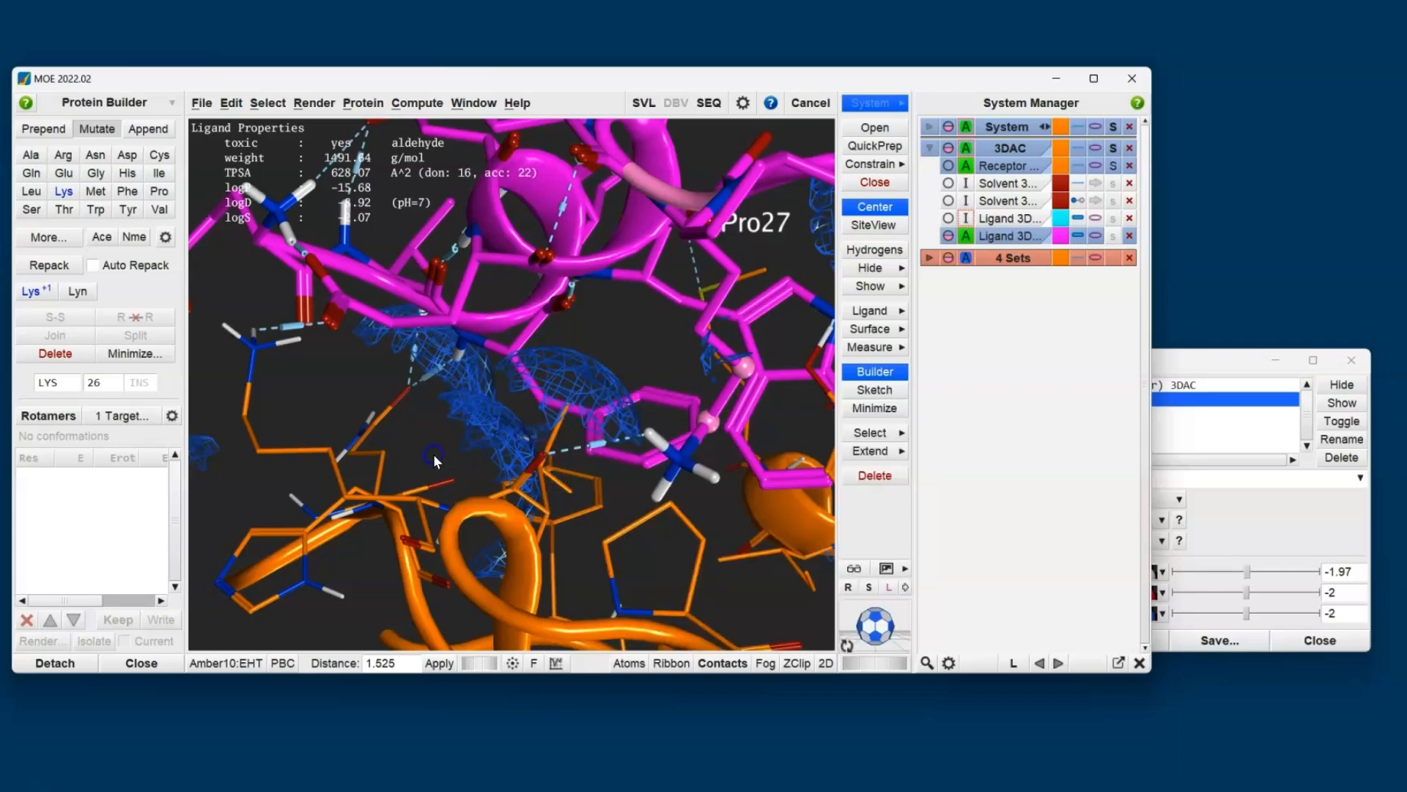
- Energy-minimize the complex with the Lys26 mutation and turn off the donor contours
left_click(873, 413)
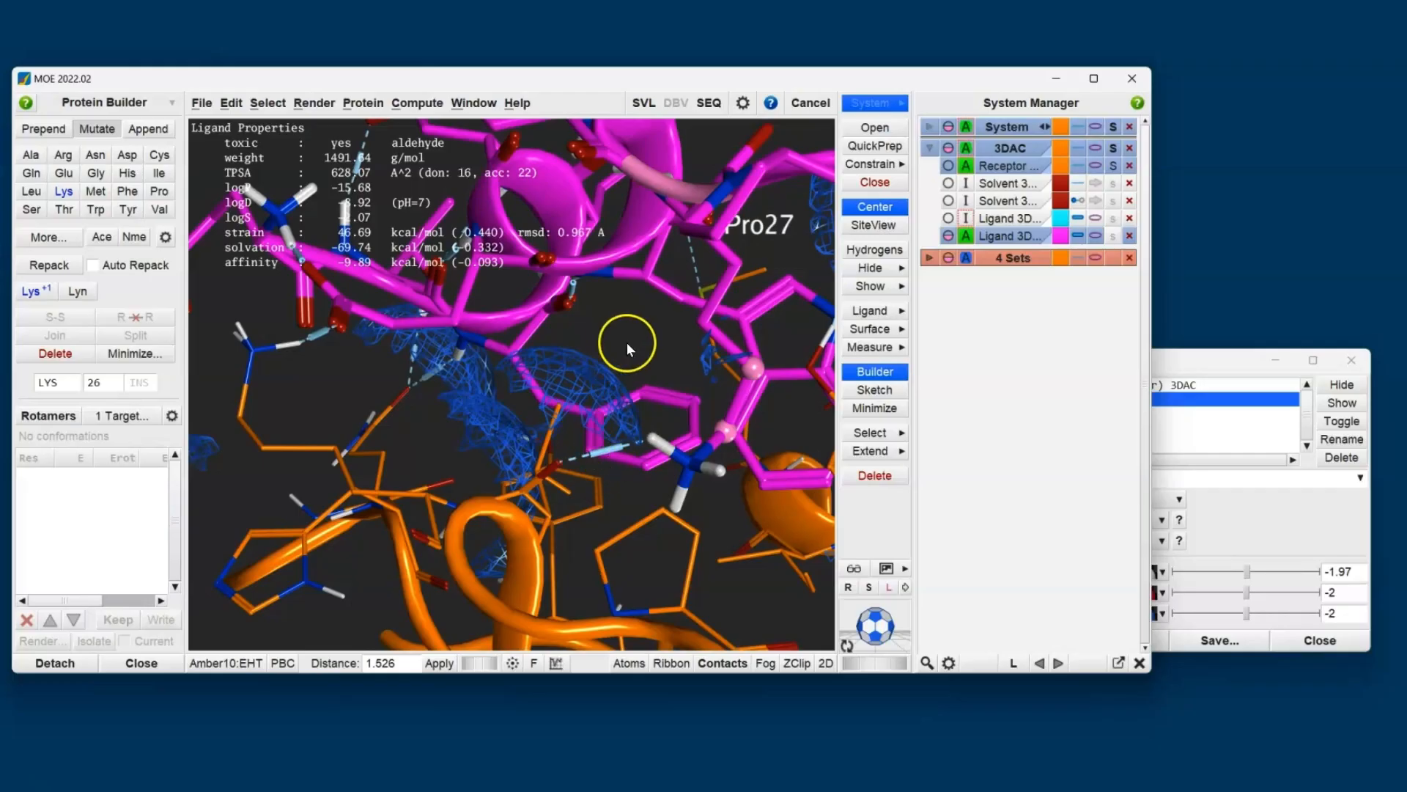
scroll(658, 366, "down", 6)
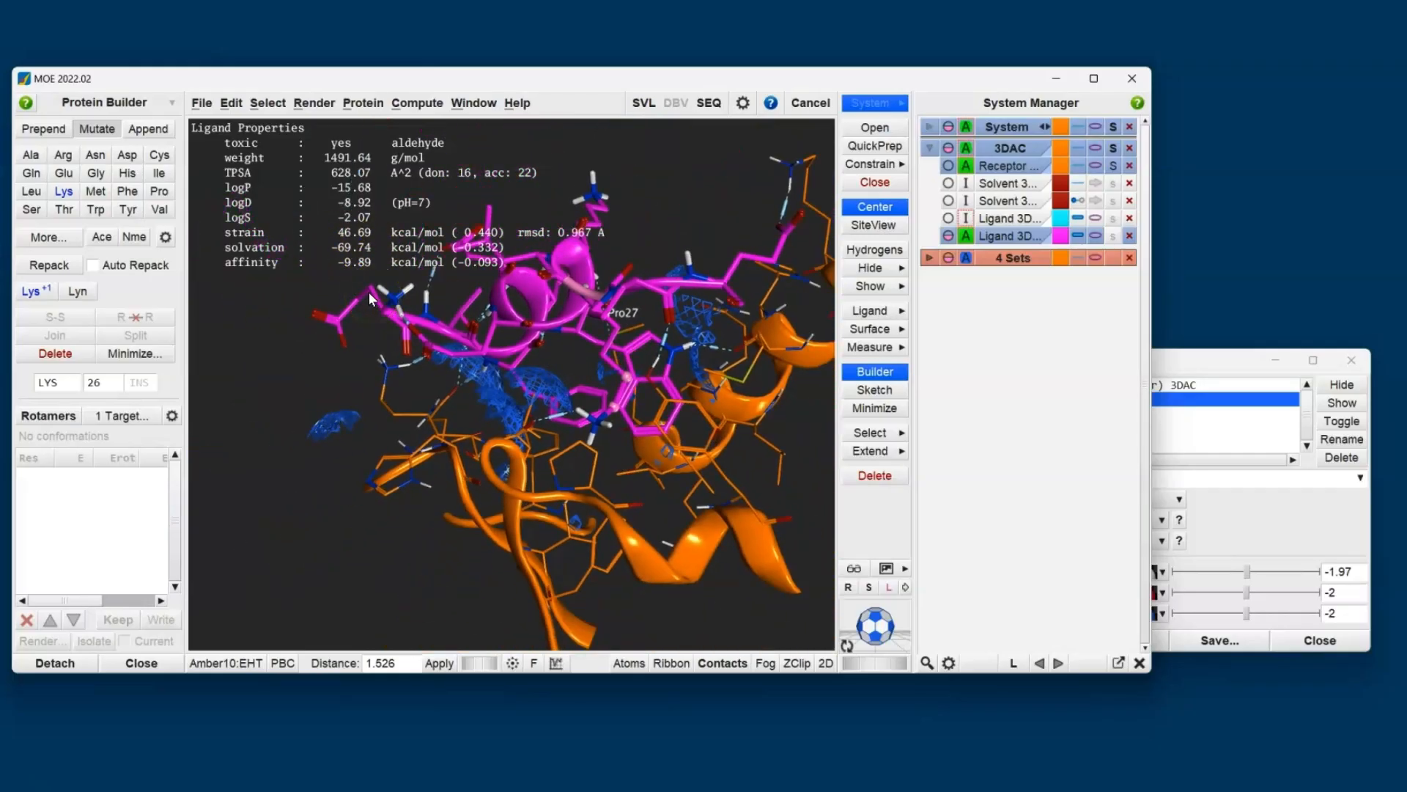
left_click(1282, 531)
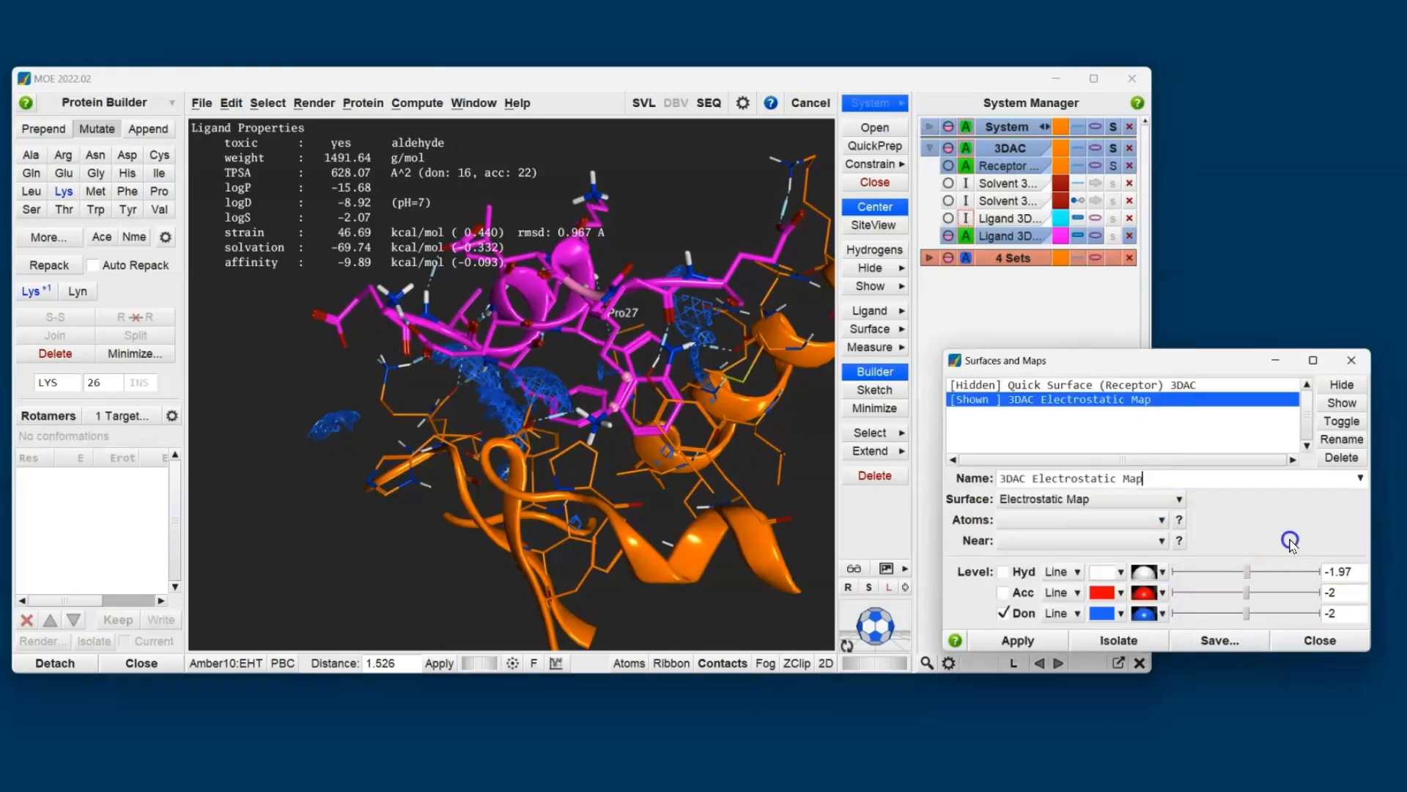
left_click(1023, 618)
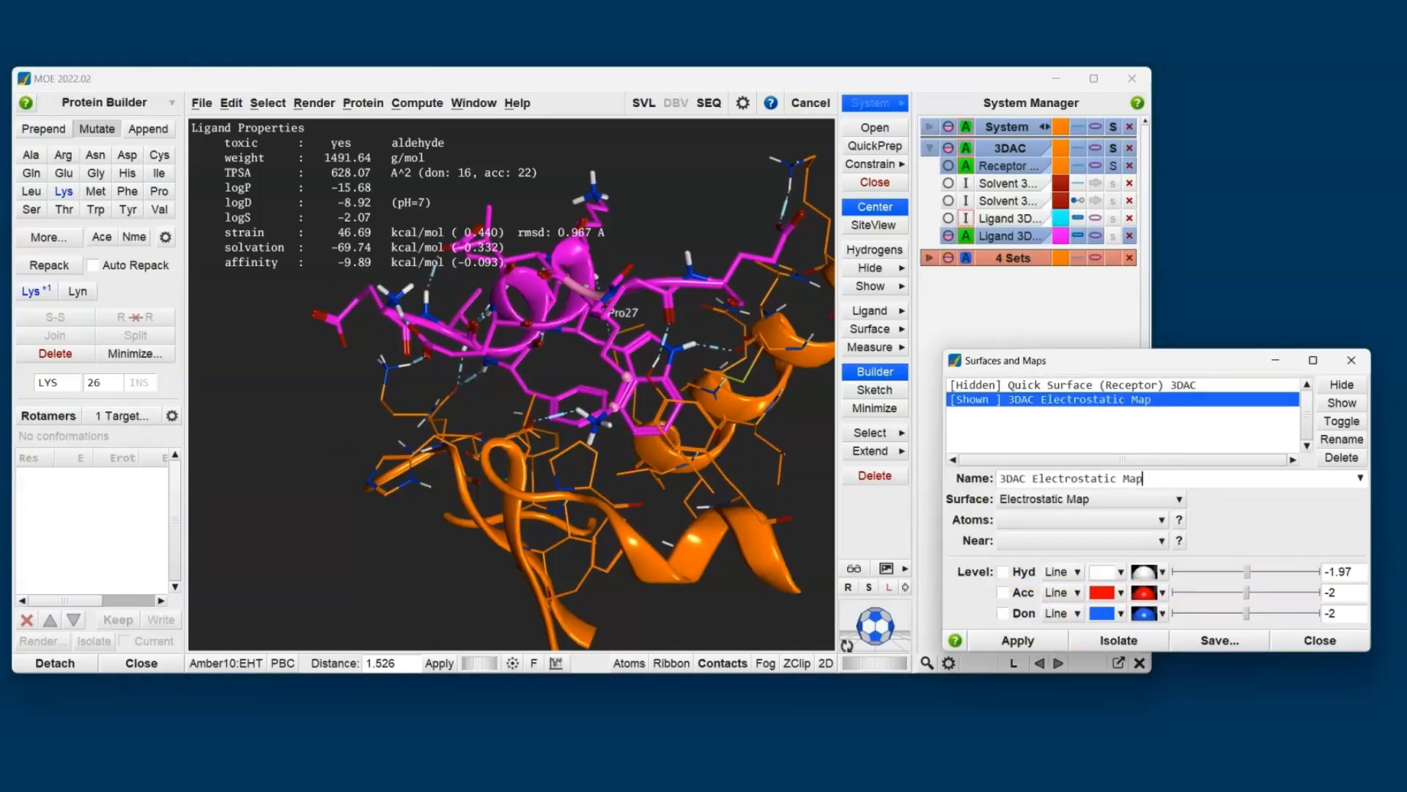
middle_click_drag(569, 493, 453, 590, "shift")
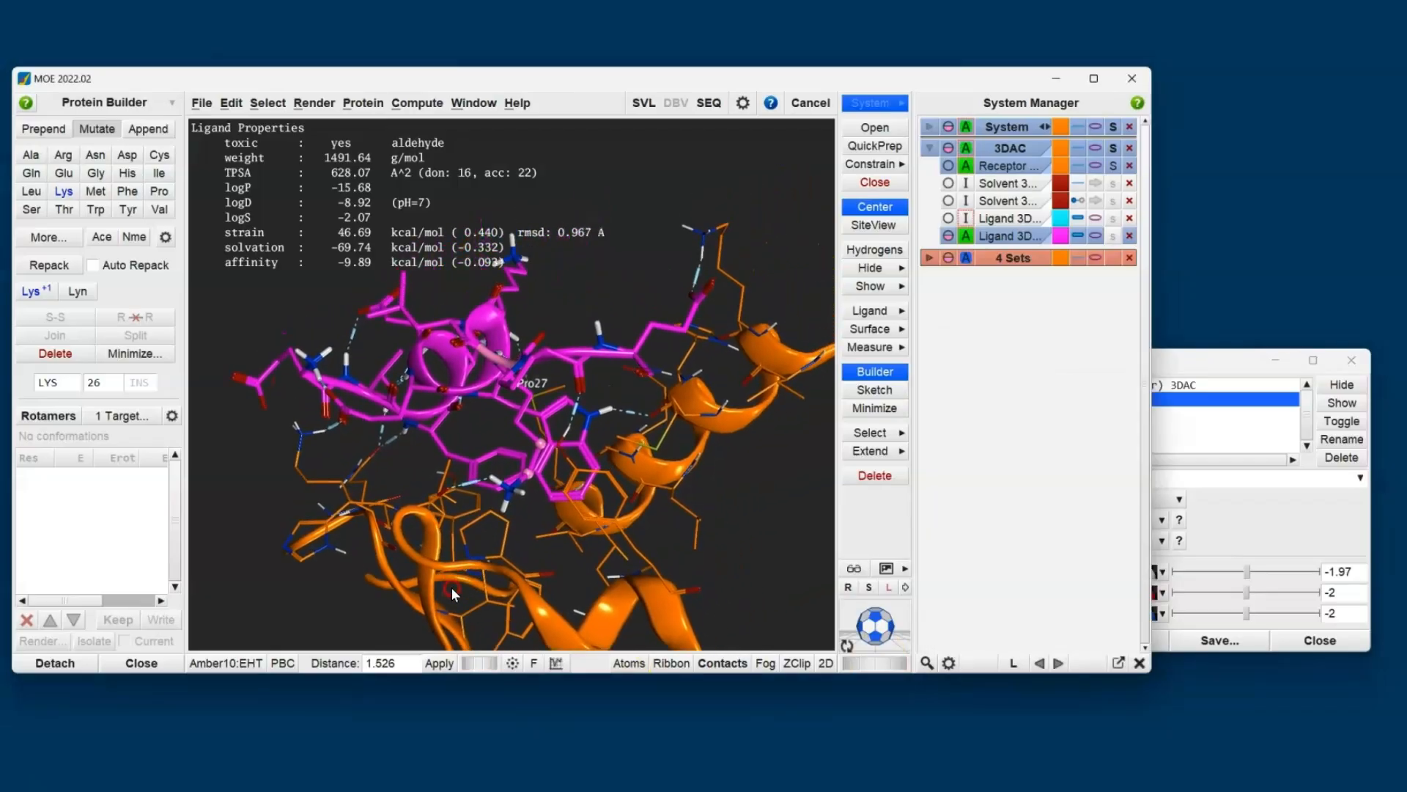
- Activate the original cyan ligand, compare its overlay with the mutated magenta copy around residue 26, and clear the atom selection
left_click(996, 219)
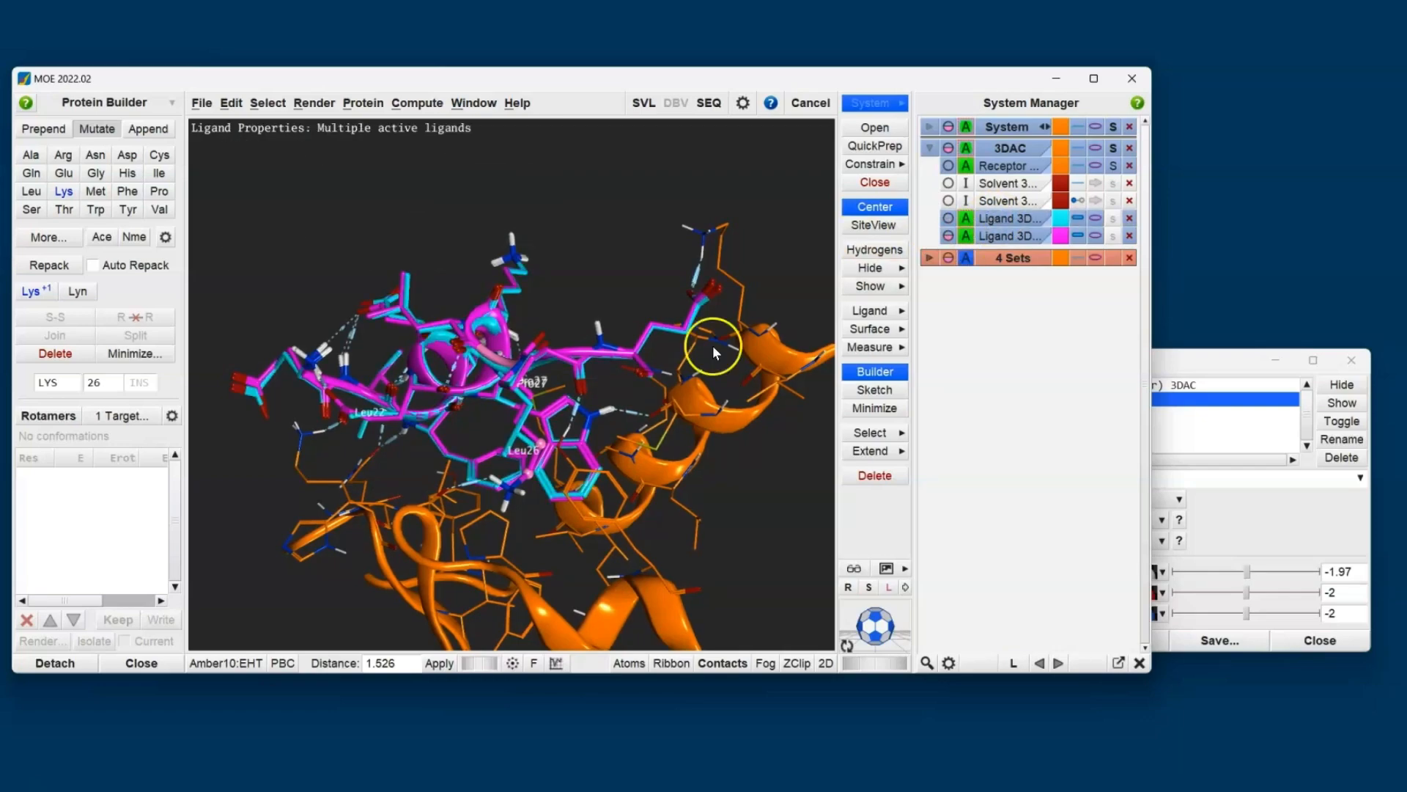
middle_click_drag(440, 478, 574, 503)
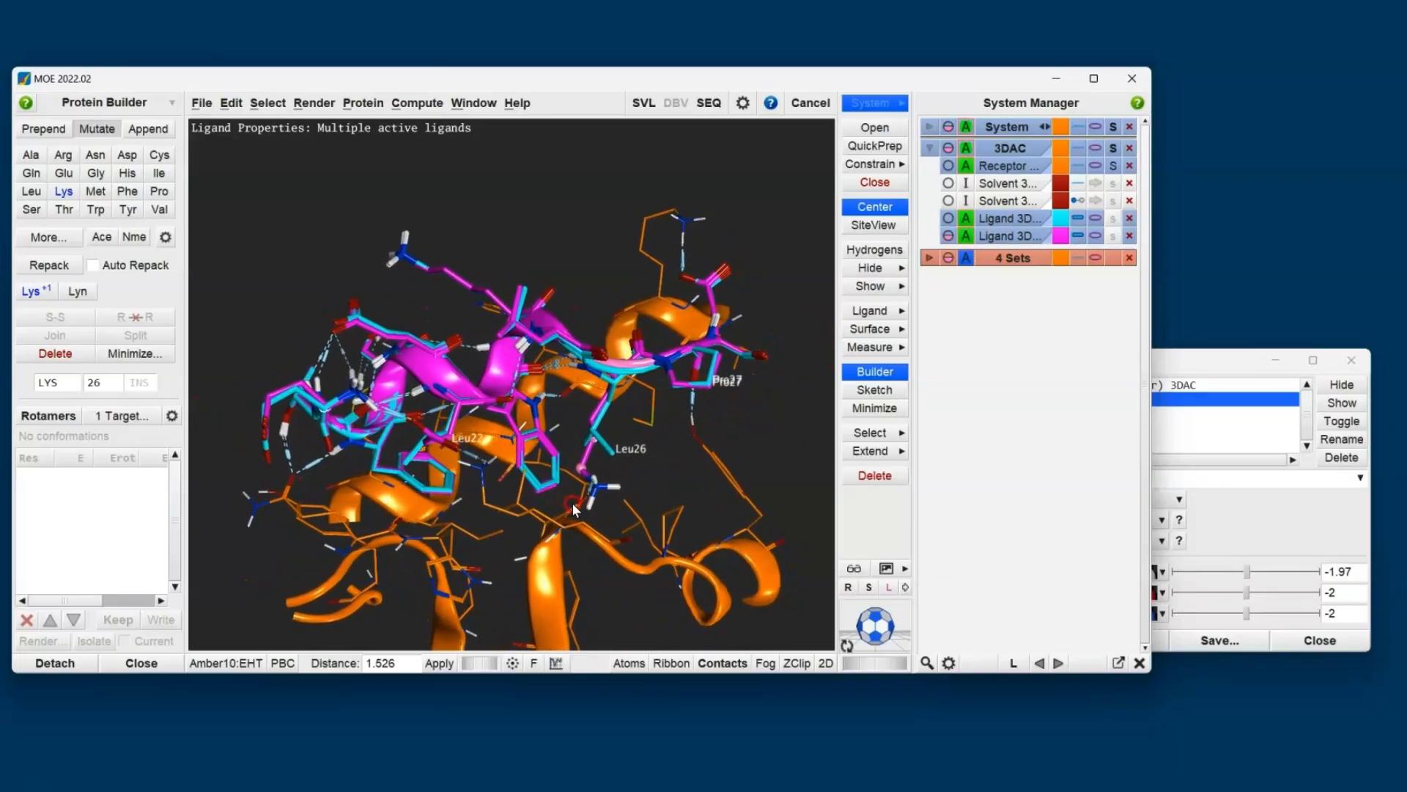
middle_click_drag(341, 437, 310, 476)
mouse_move(575, 410)
middle_mouse_down()
mouse_move(606, 398)
mouse_move(584, 406)
middle_mouse_up()
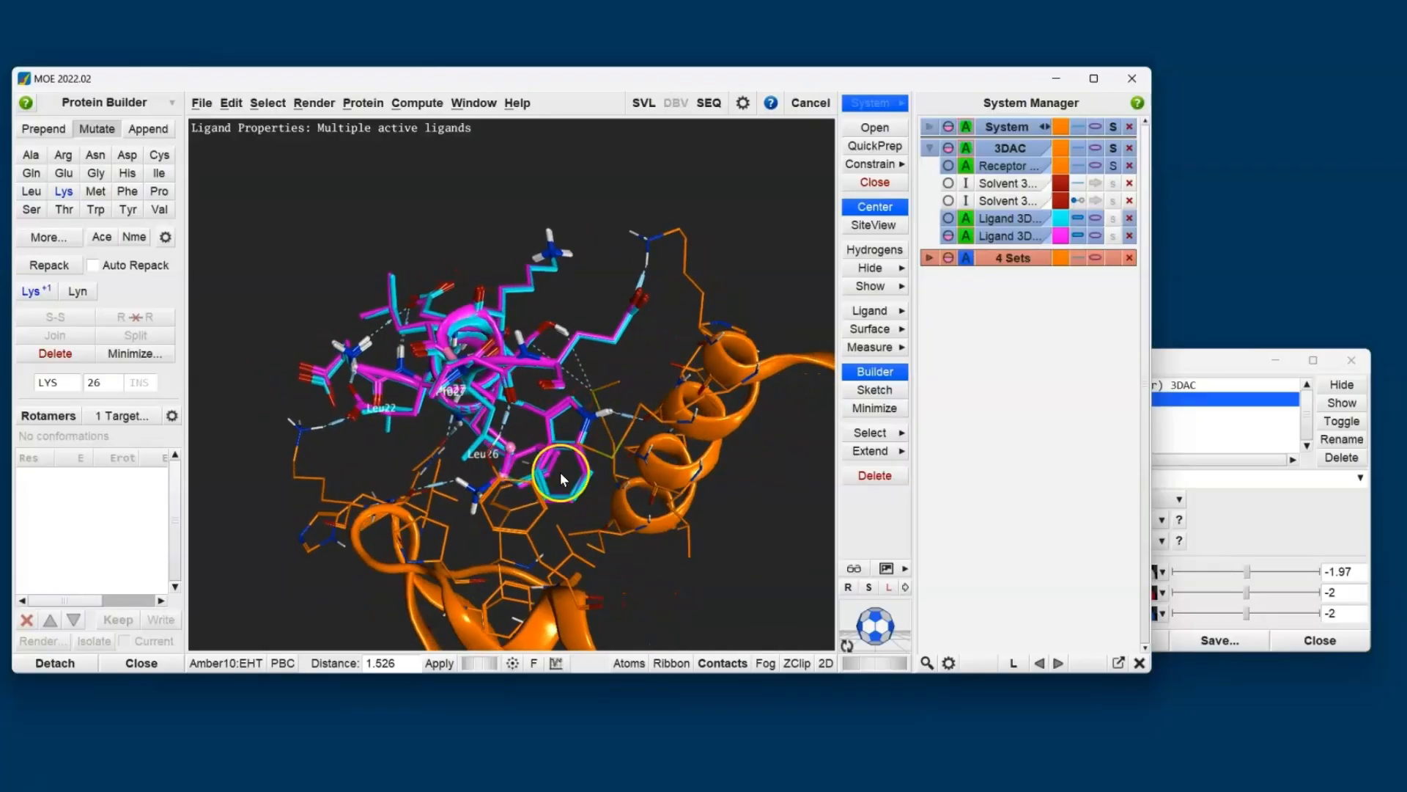
scroll(583, 485, "up", 6)
middle_click_drag(639, 572, 688, 569)
middle_click_drag(440, 566, 508, 575)
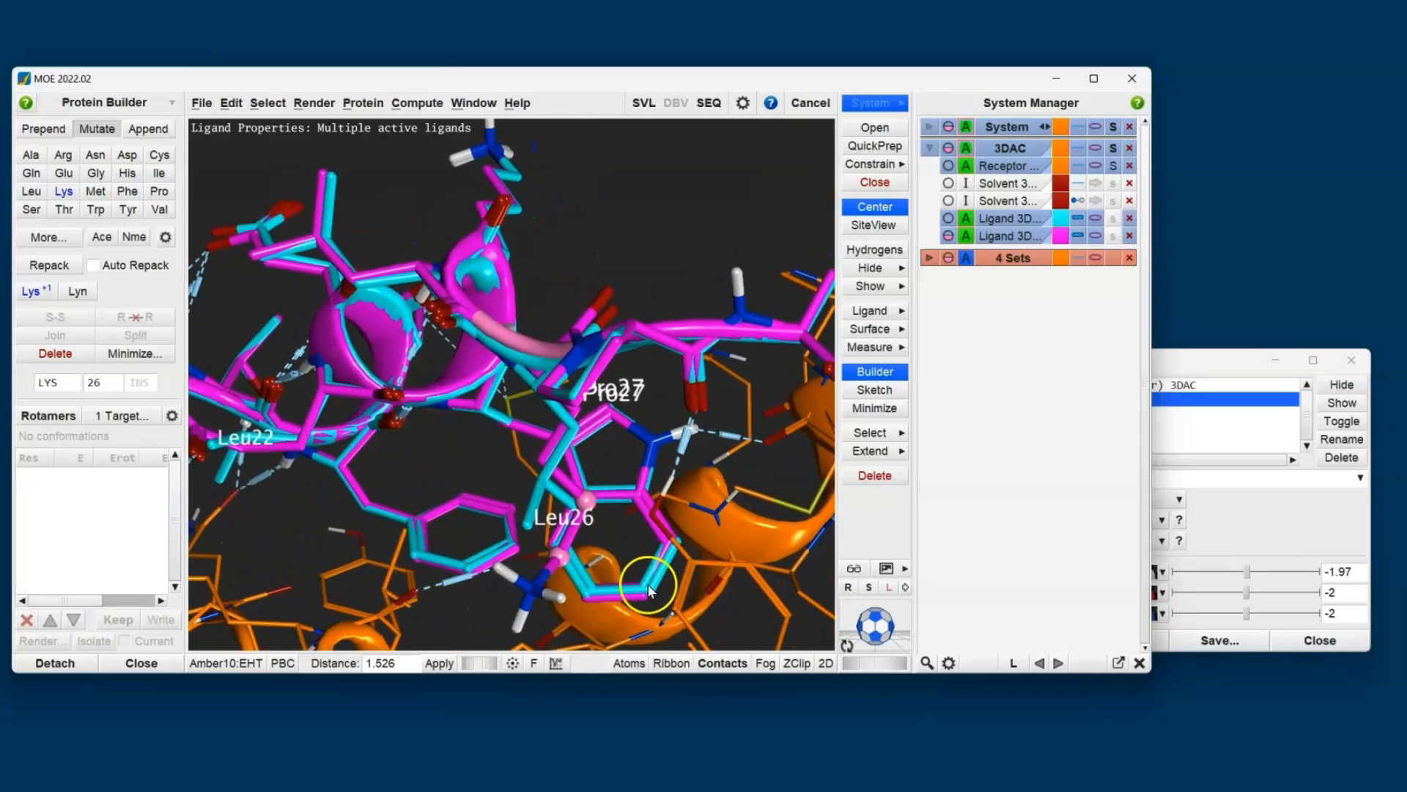
middle_click_drag(687, 561, 722, 551)
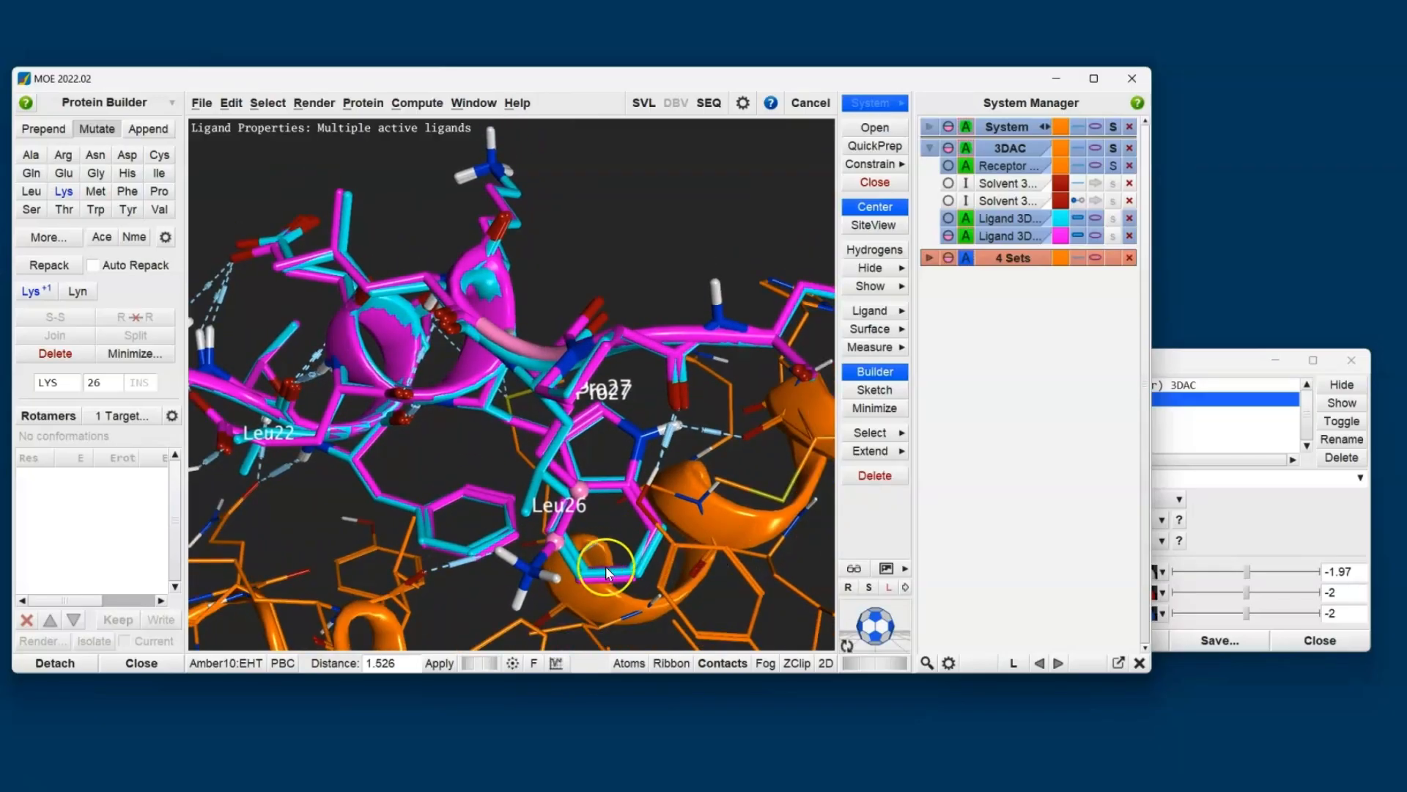
middle_click_drag(628, 535, 561, 580)
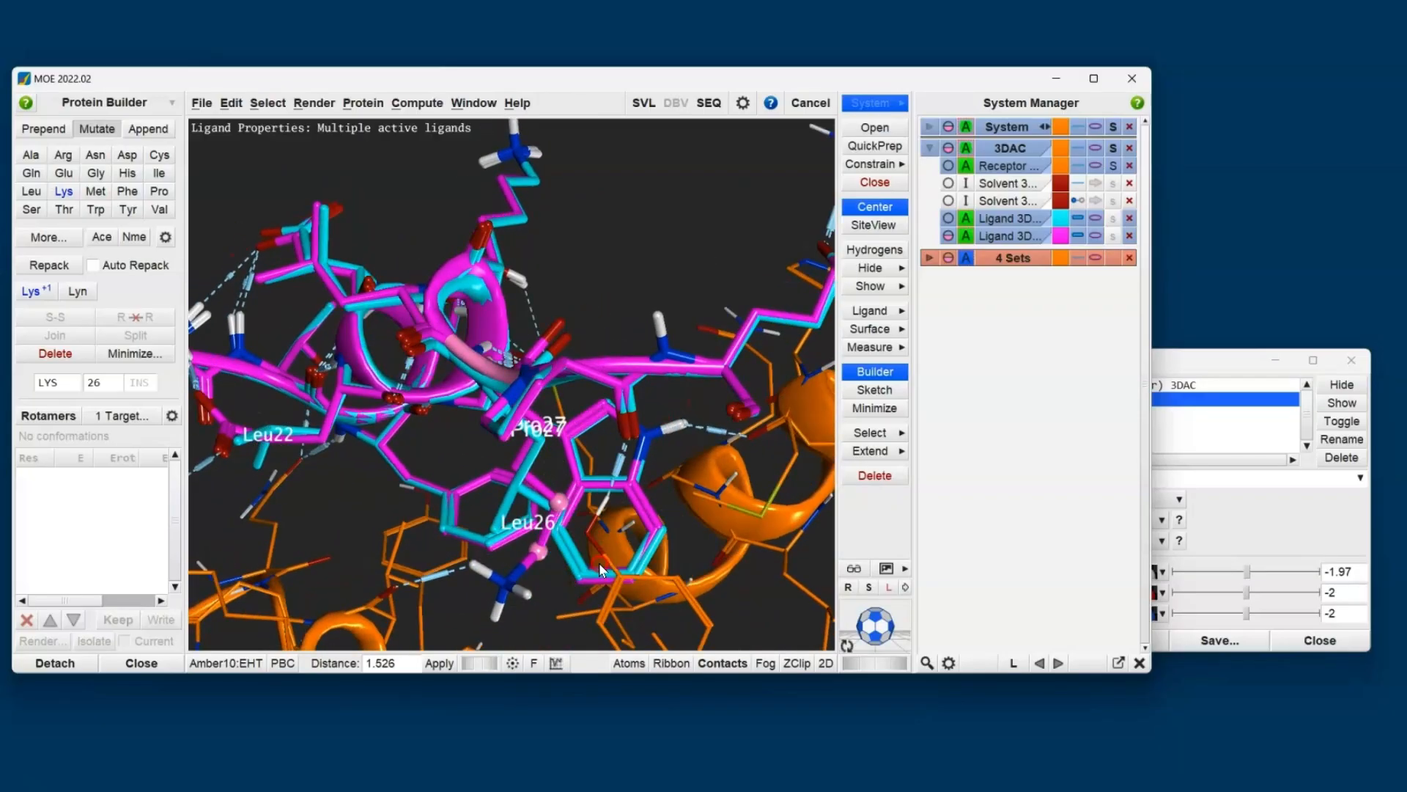
left_click(545, 585)
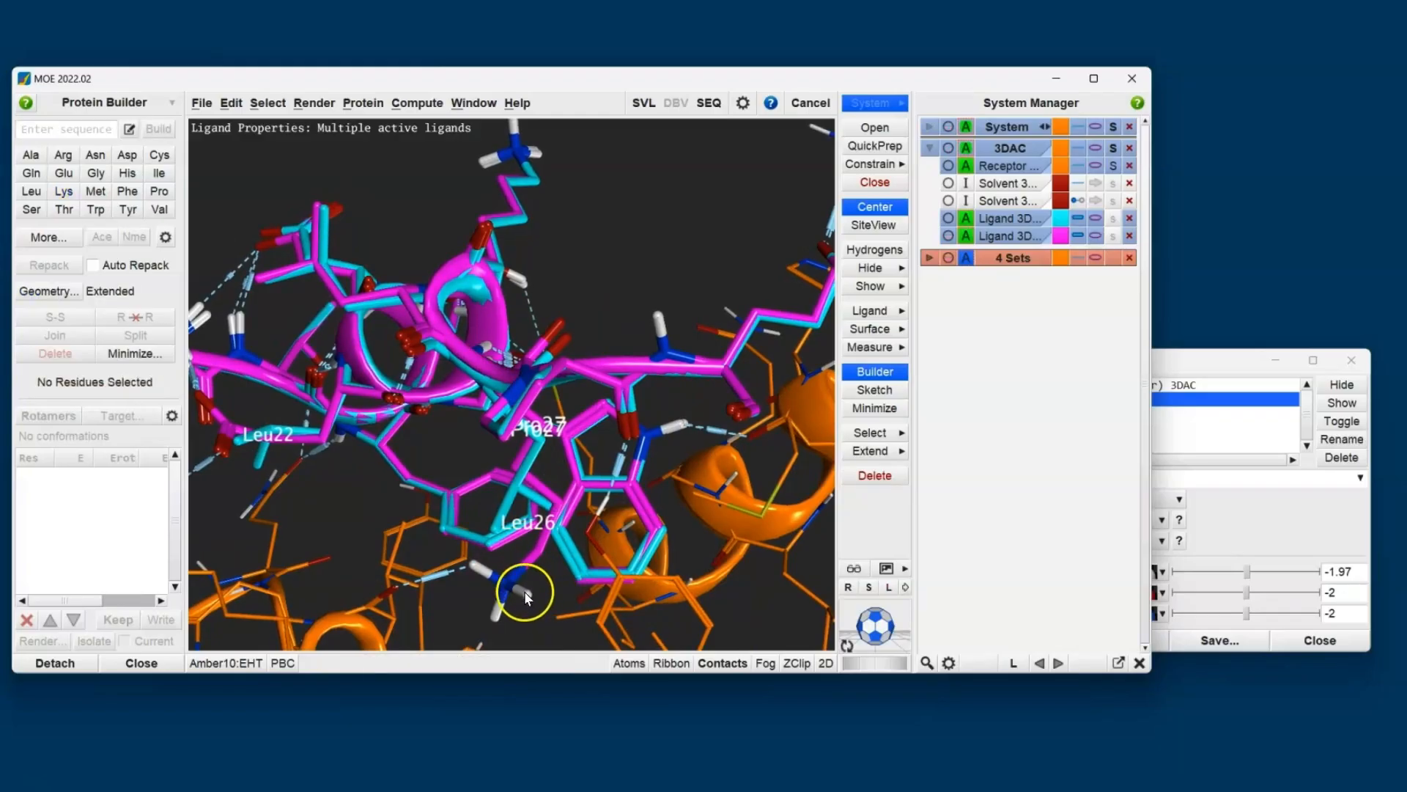
middle_click_drag(424, 575, 983, 431)
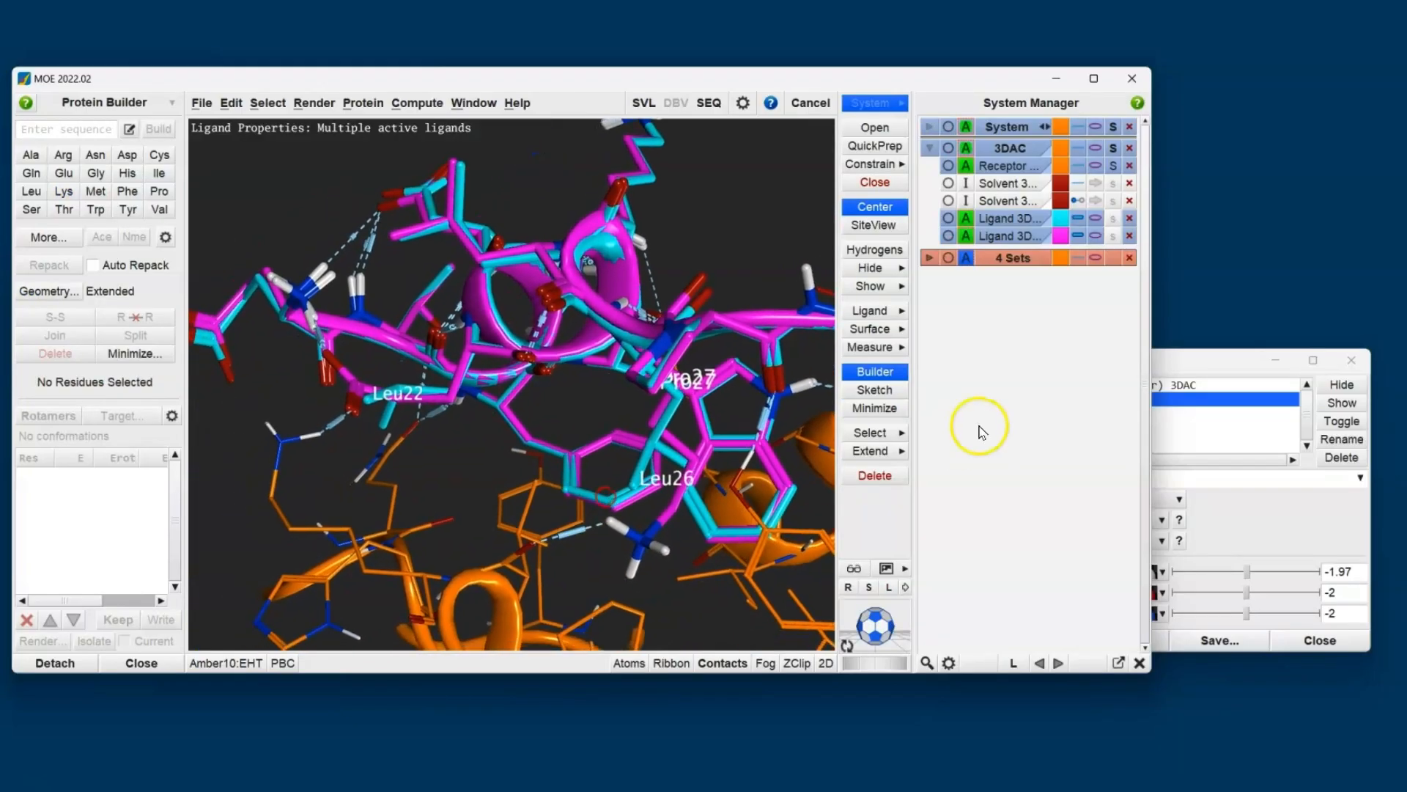
- Turn on both the acceptor and donor contours of the 3DAC Electrostatic Map and examine them against the overlaid ligands around residue 22
left_click(1168, 359)
left_click(1023, 596)
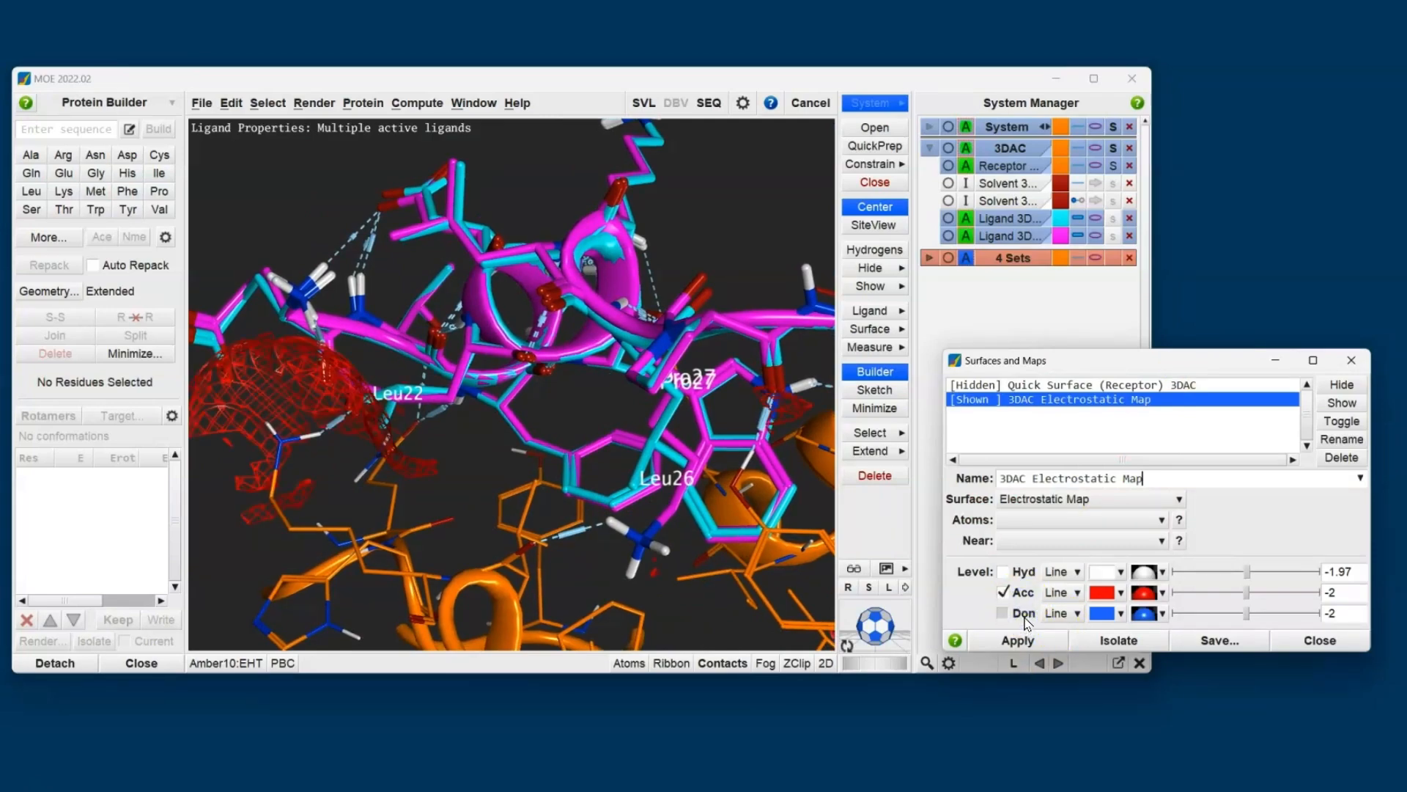
left_click(1024, 614)
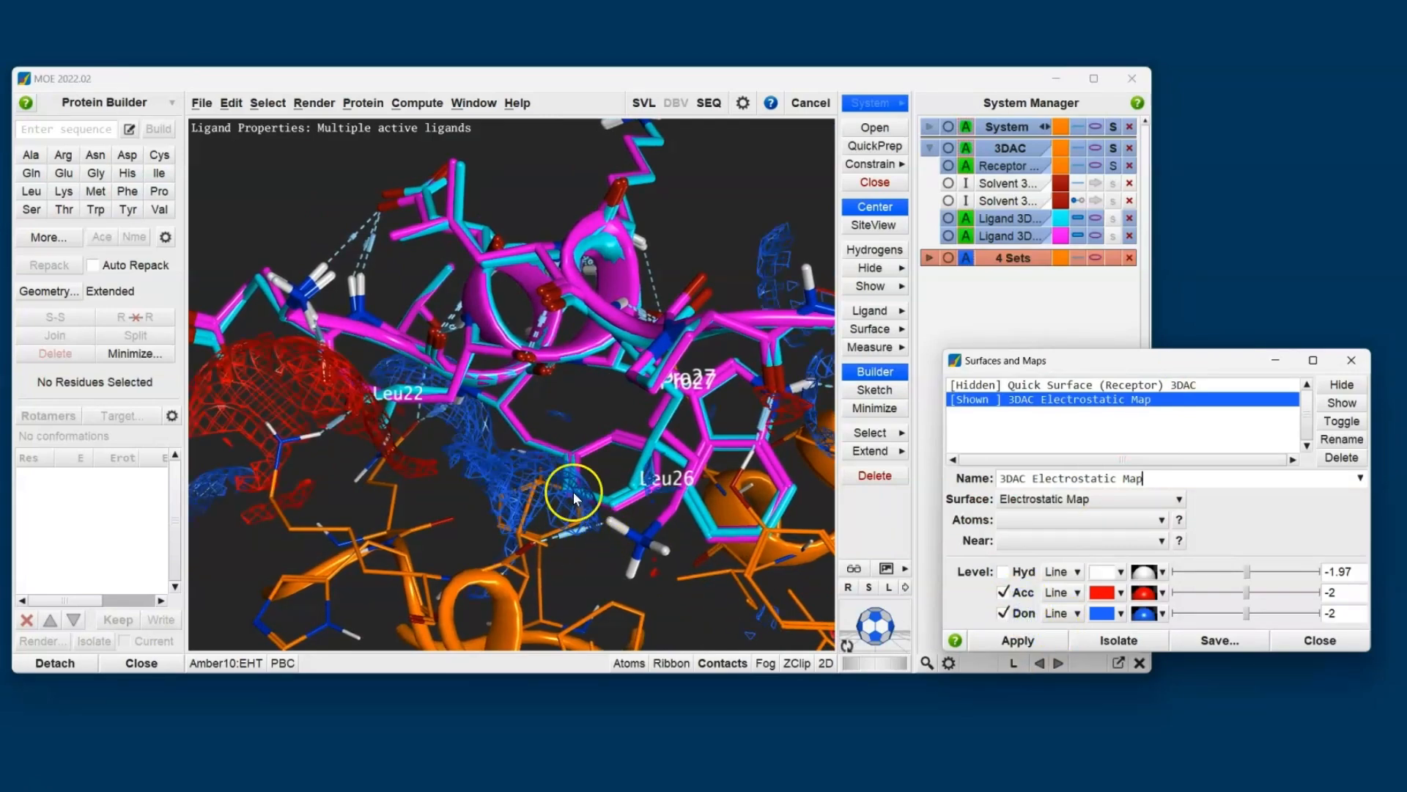
middle_click_drag(588, 543, 605, 574)
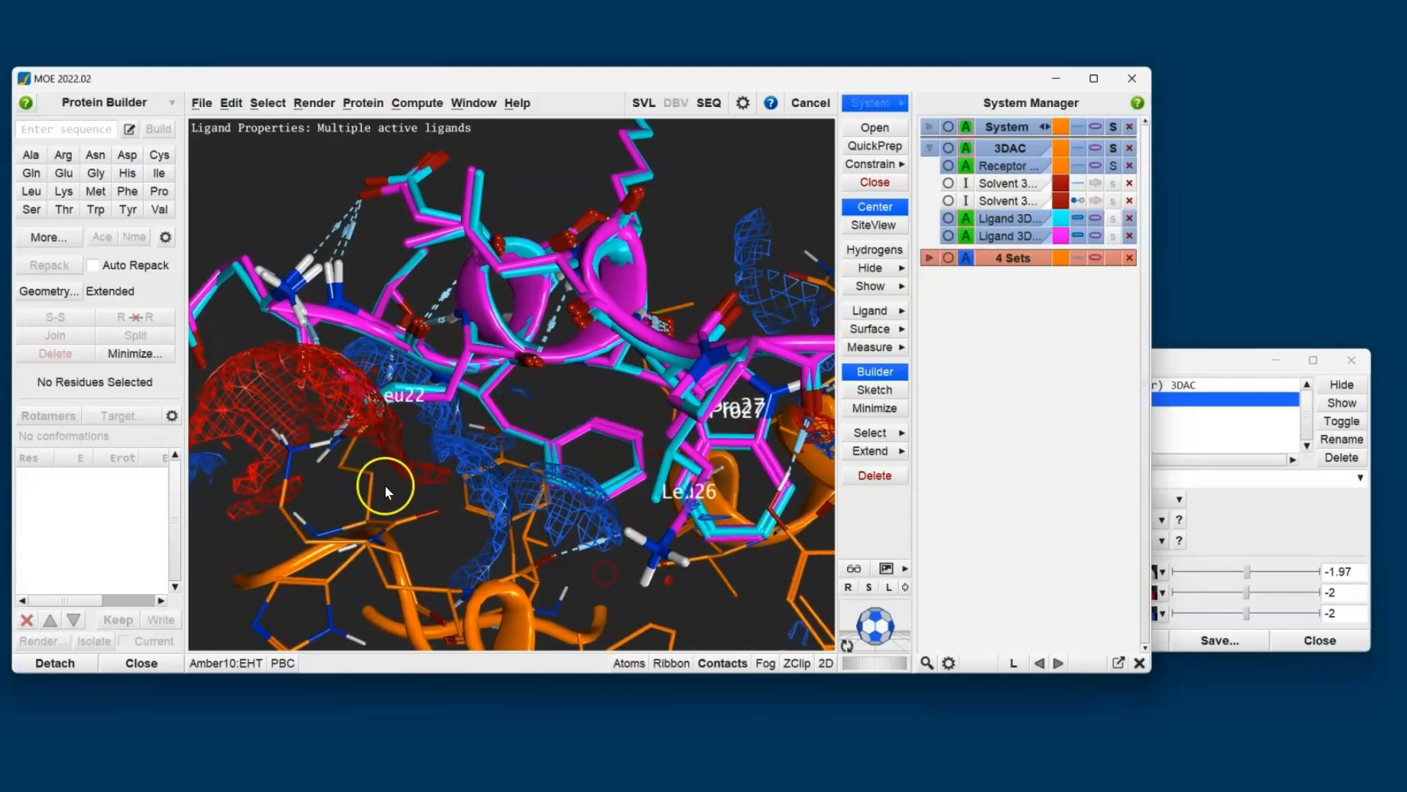
middle_click_drag(386, 486, 606, 589, "shift")
scroll(557, 528, "up", 3)
middle_click_drag(565, 530, 560, 567)
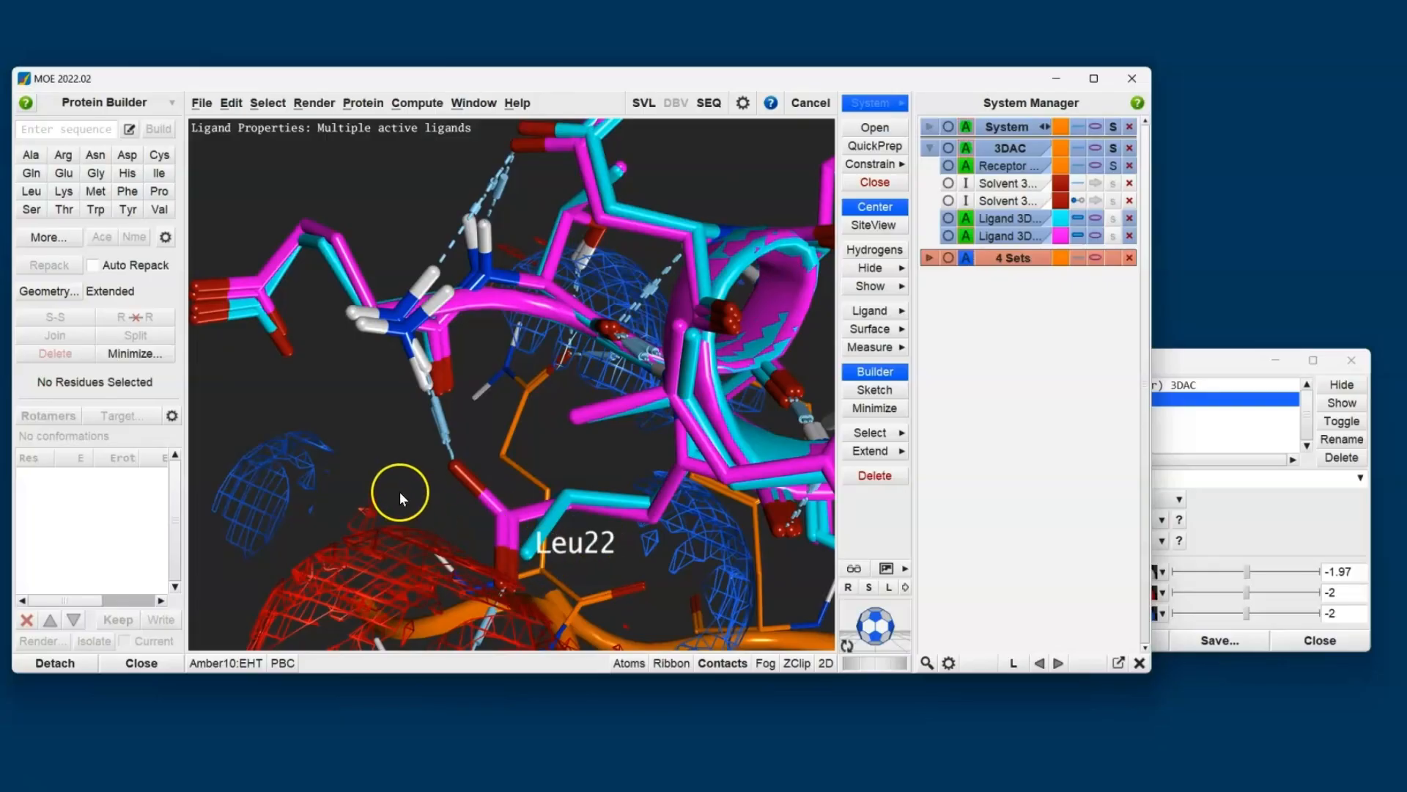
scroll(470, 495, "down", 3)
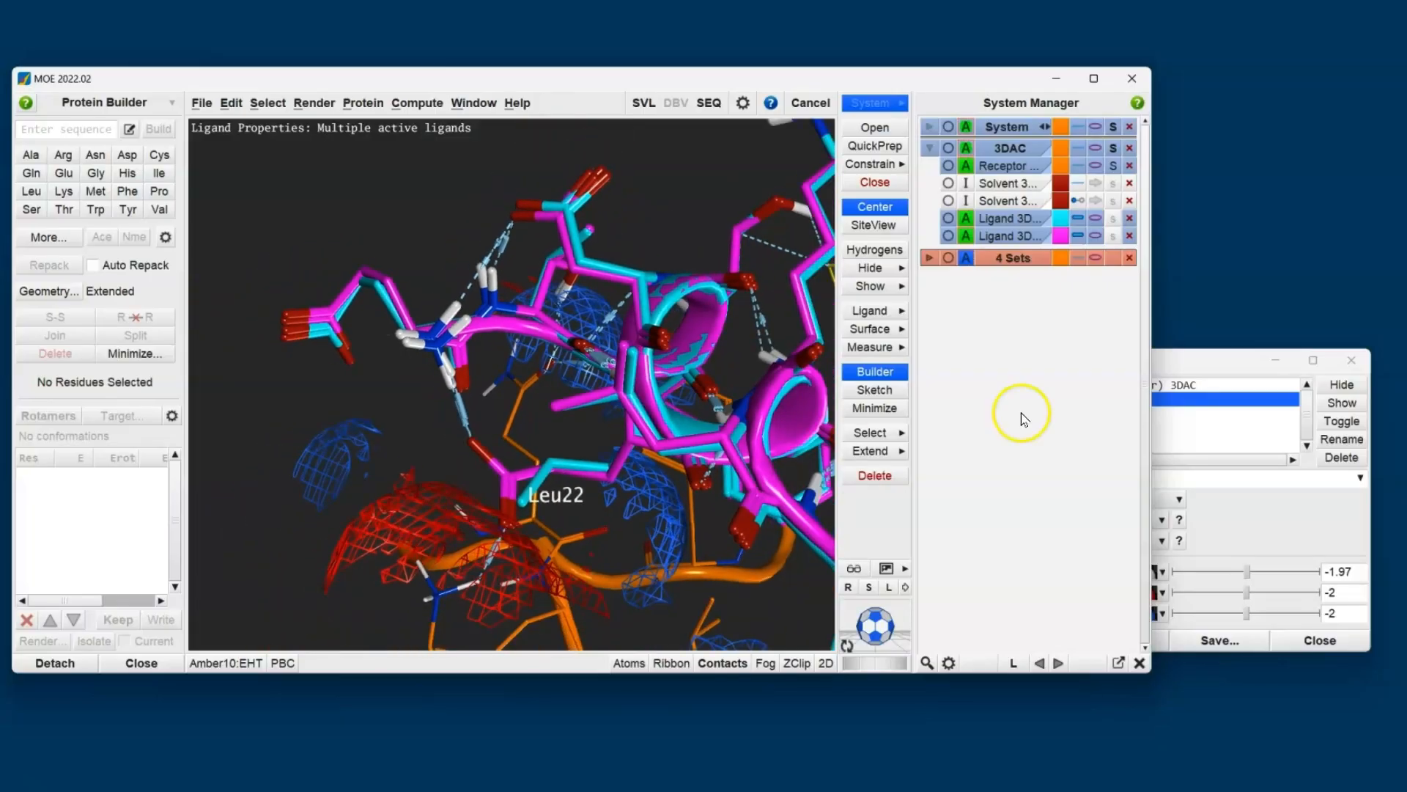